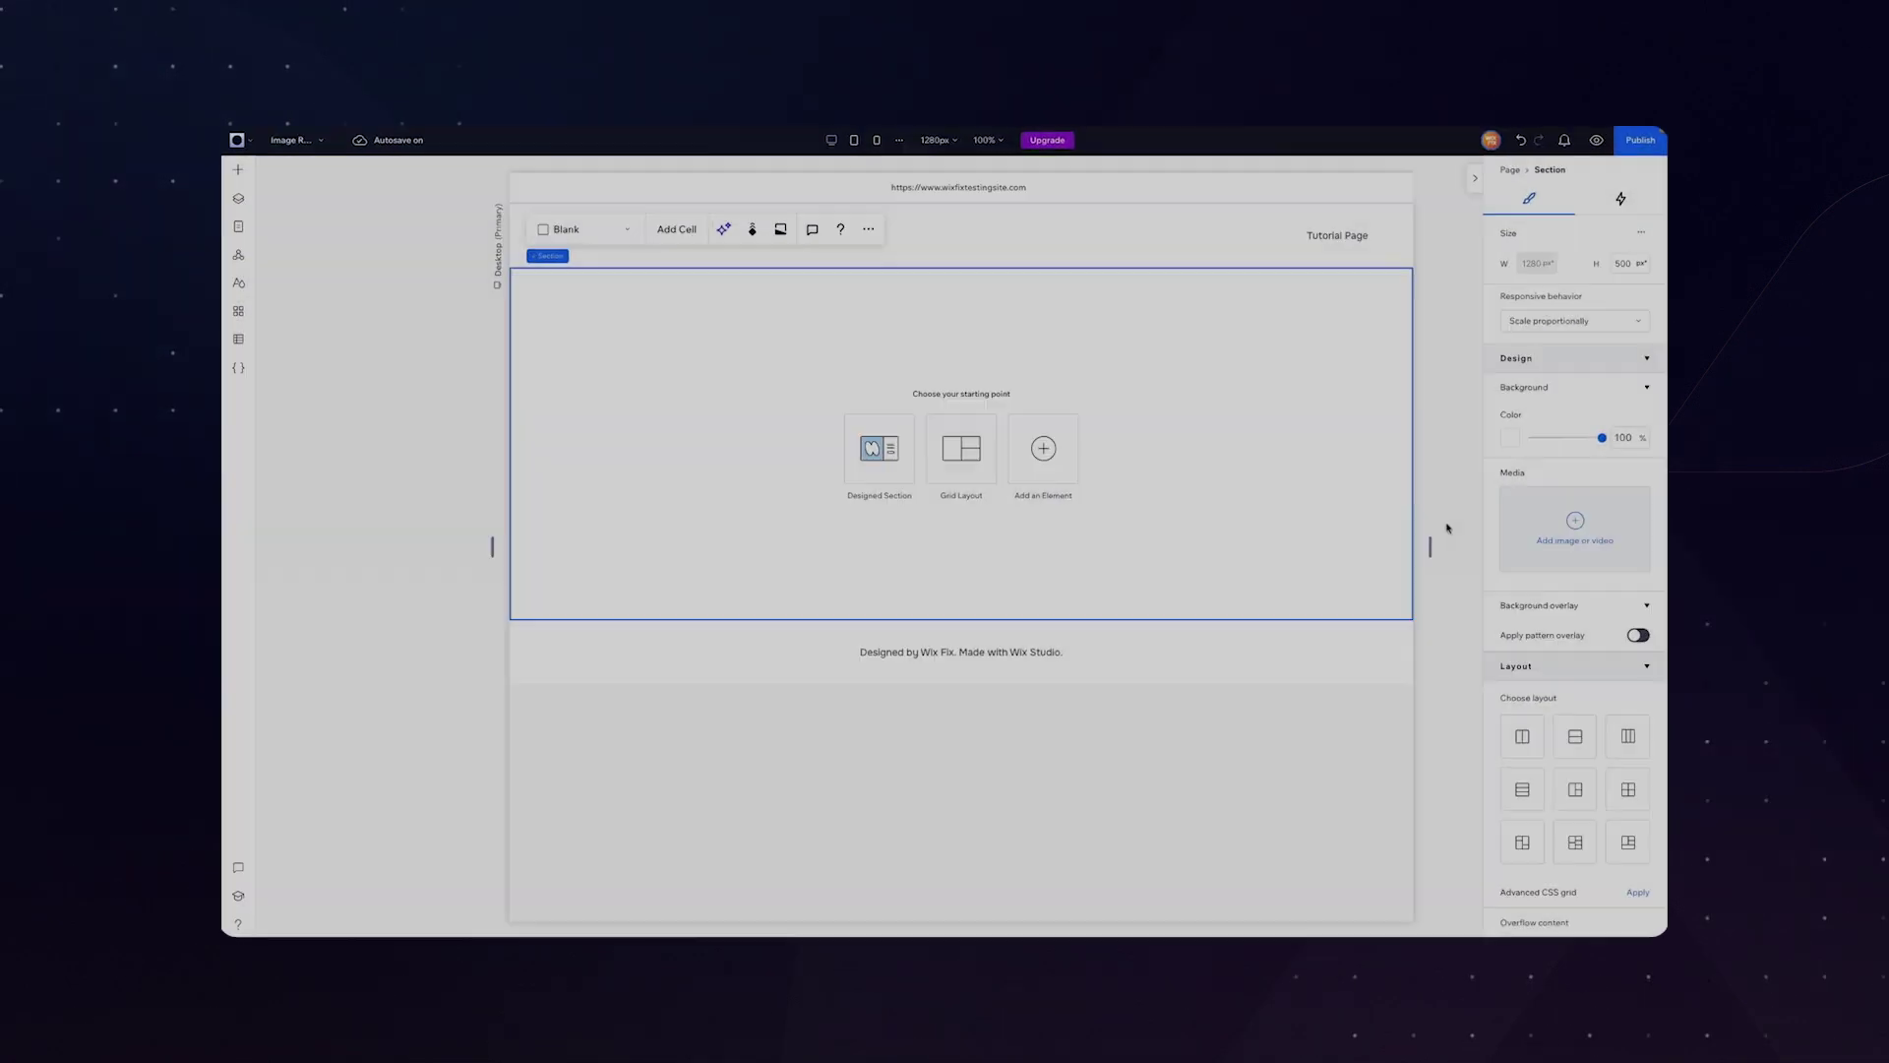
Step: Set the section's top margin to 5% and link it to all four sides
scroll(1613, 643, "down", 5)
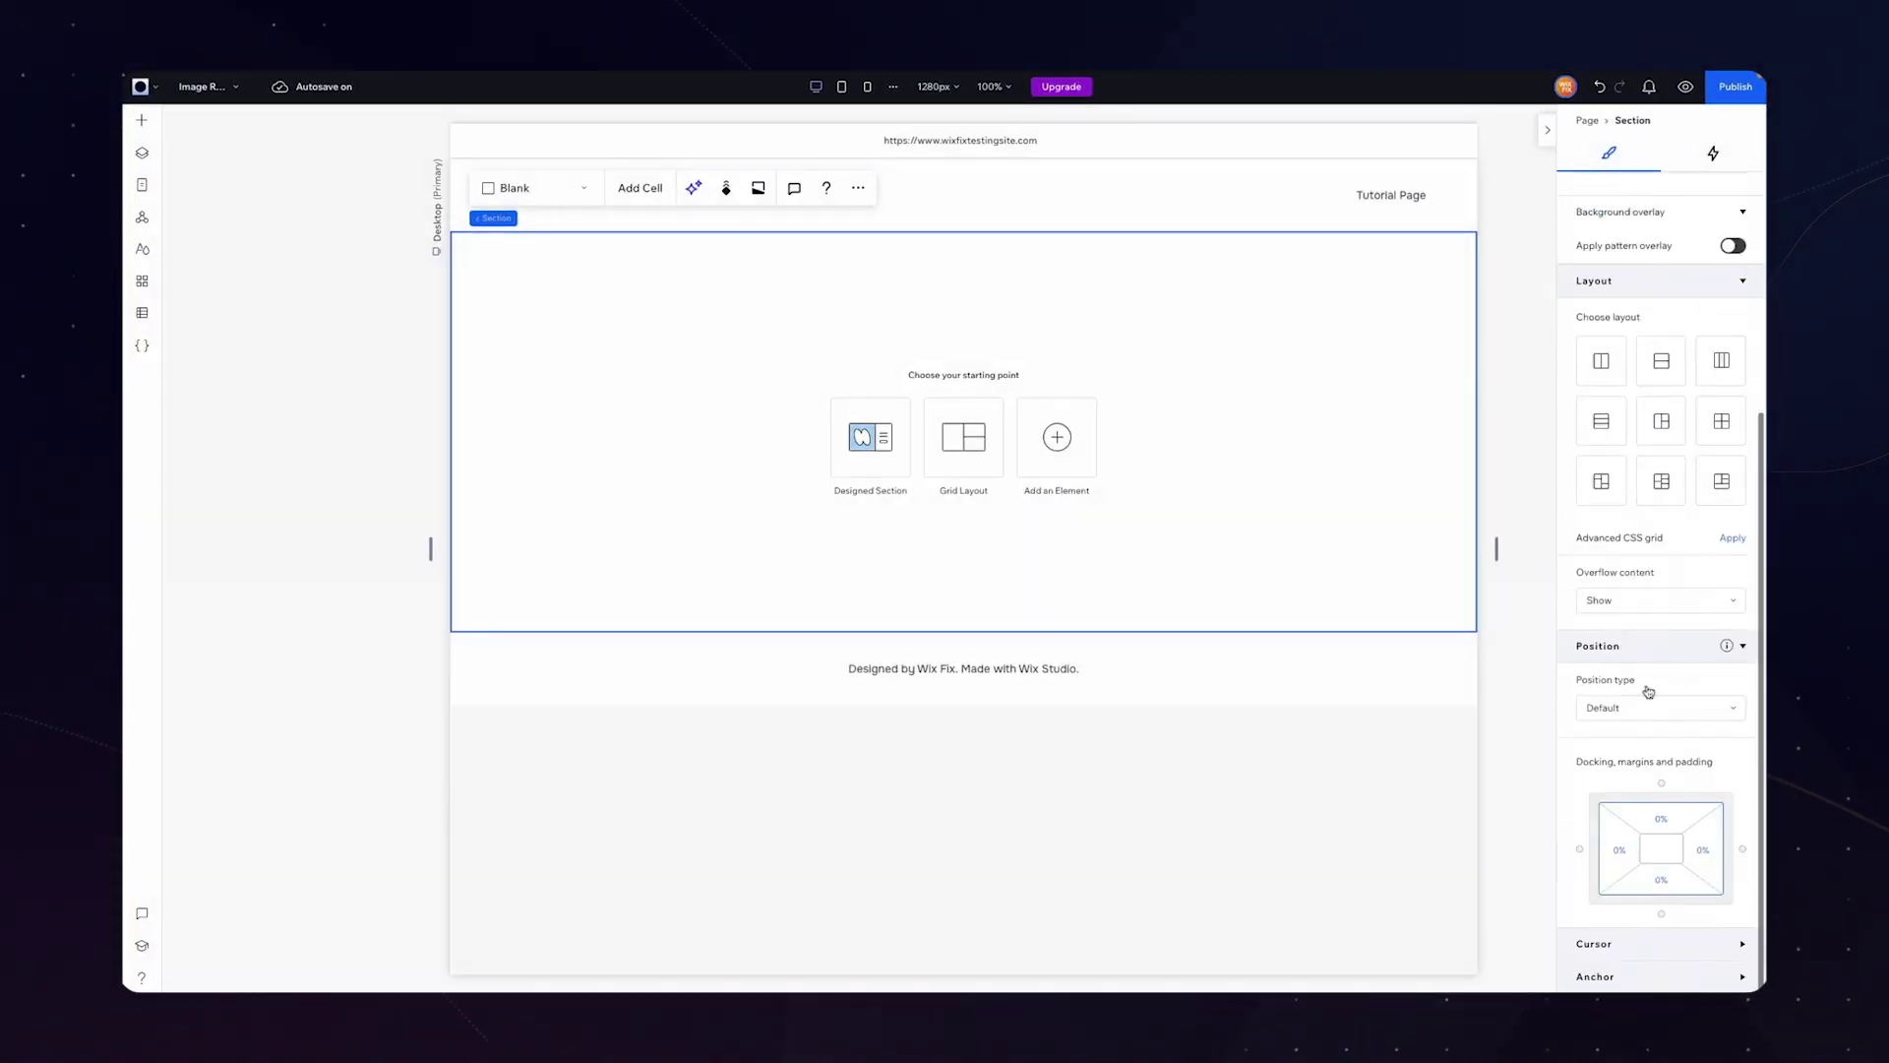
left_click(1662, 813)
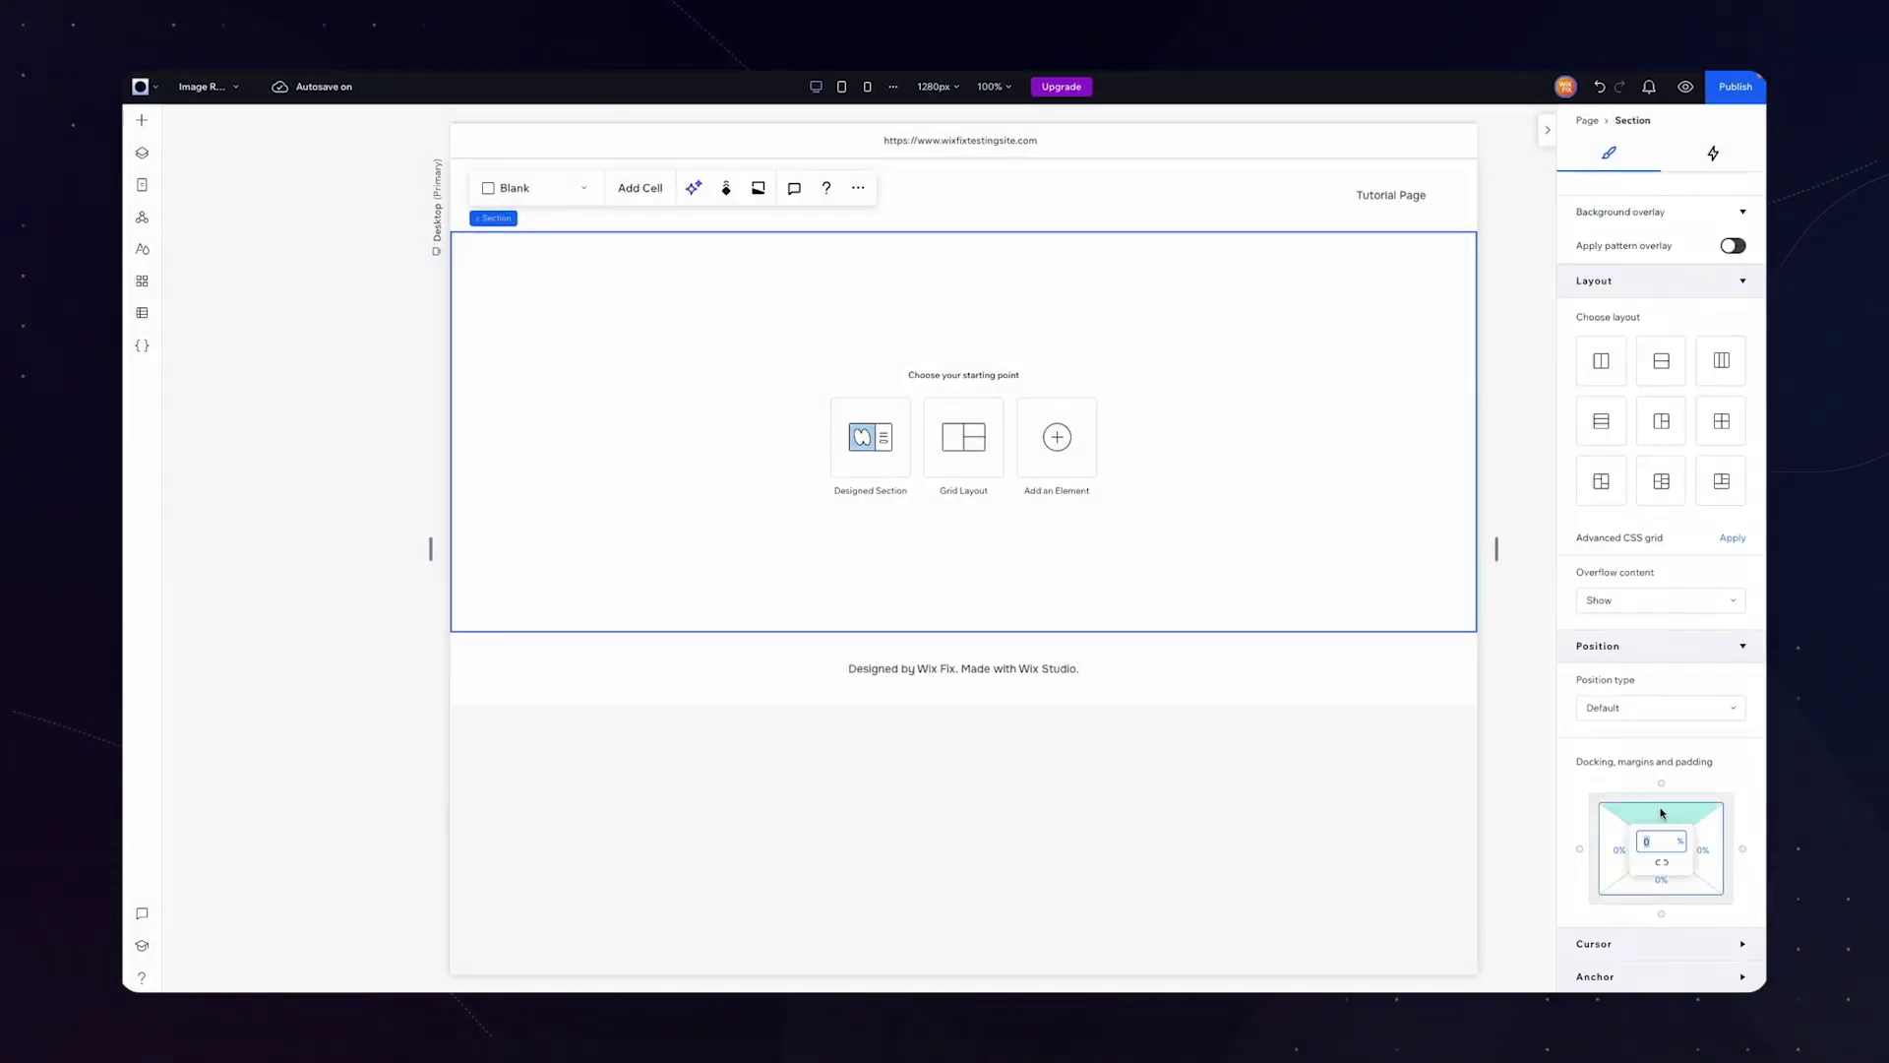
type("5")
key("Return")
left_click(1663, 866)
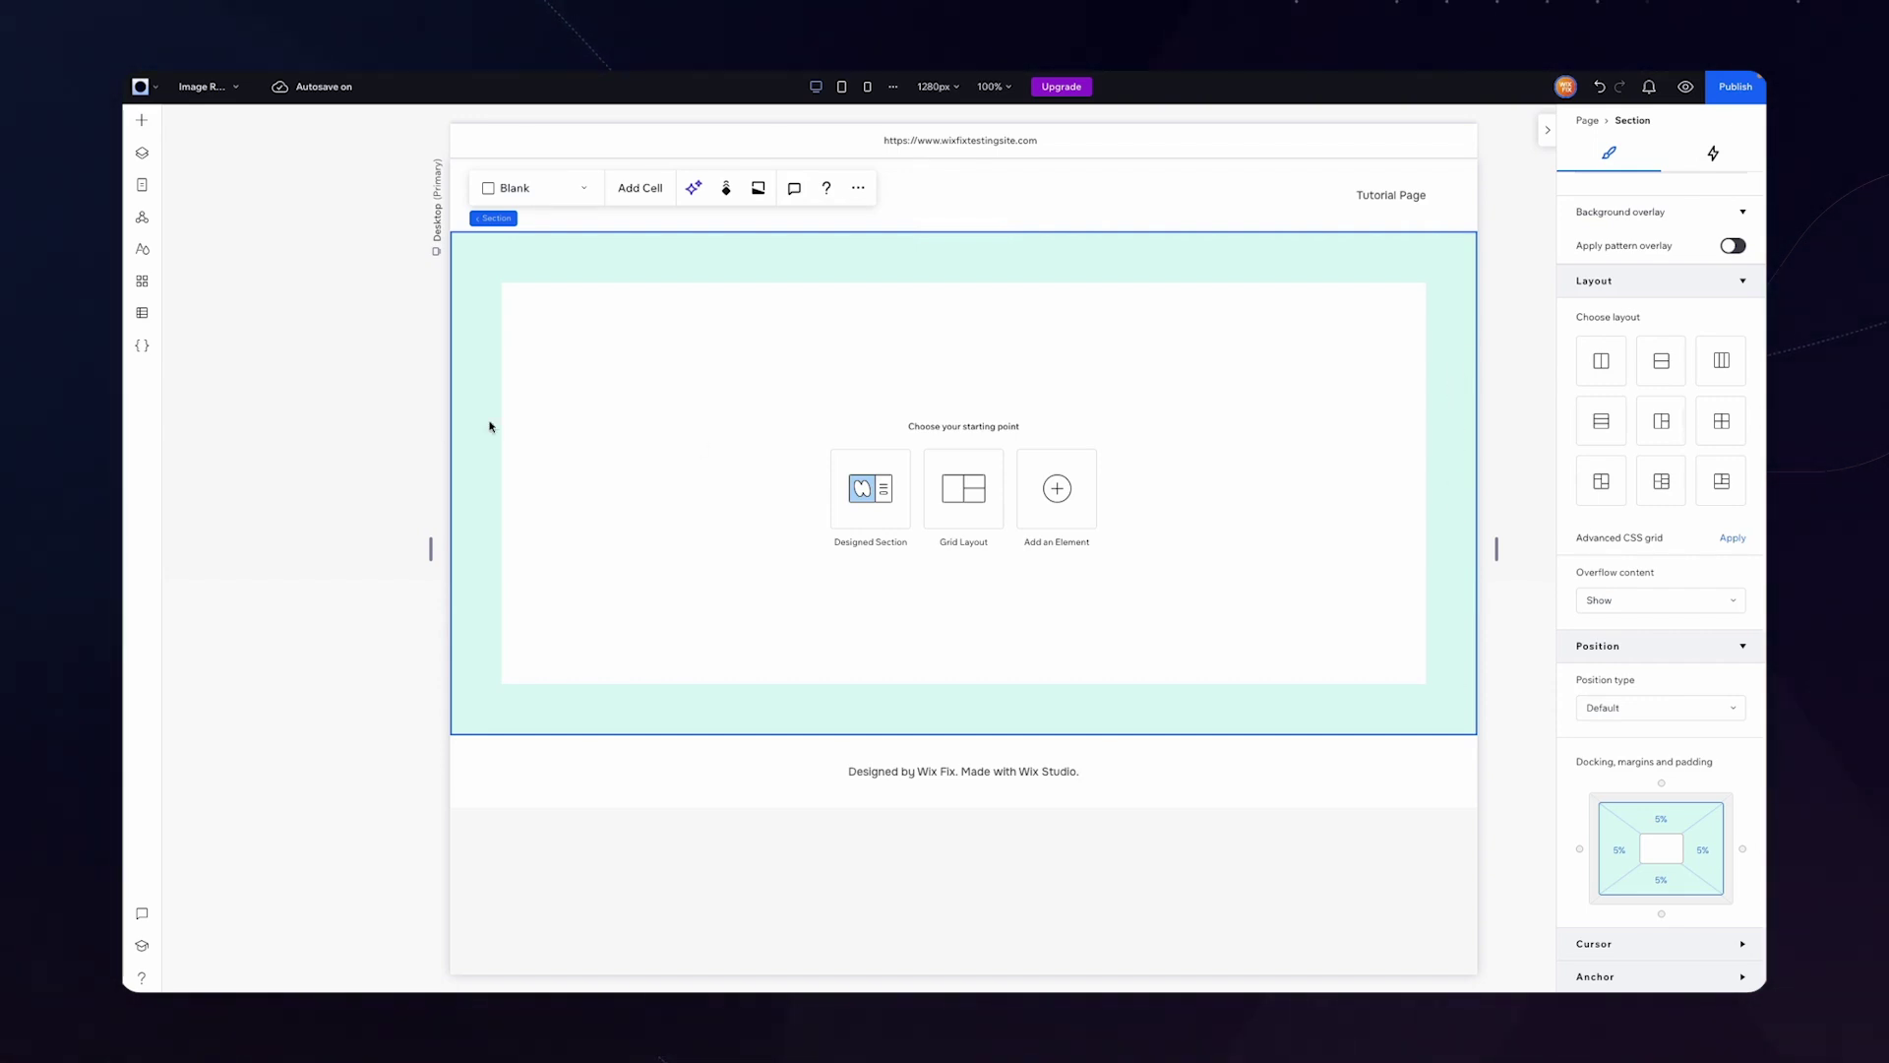
Step: Place a Repeater in the section with a 48 px horizontal gap between cards
left_click(142, 119)
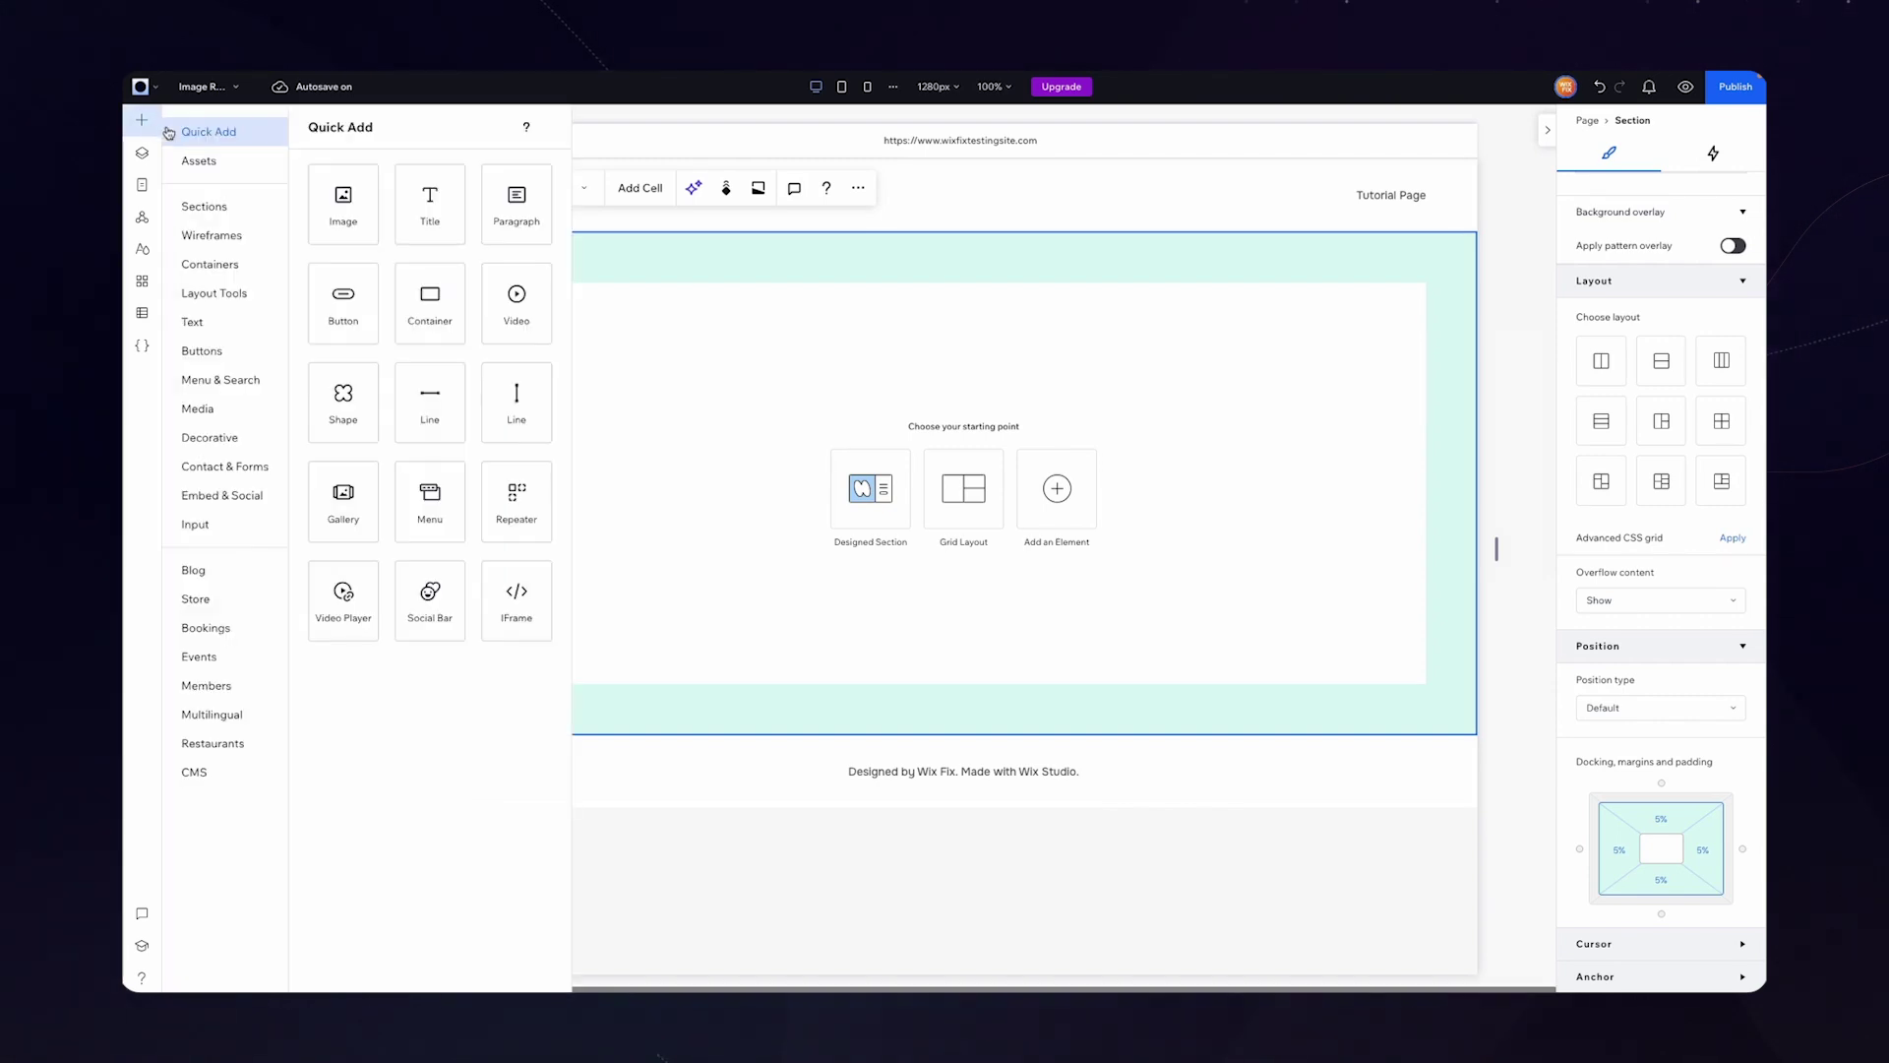
left_click_drag(516, 503, 994, 463)
left_click(1658, 557)
type("48")
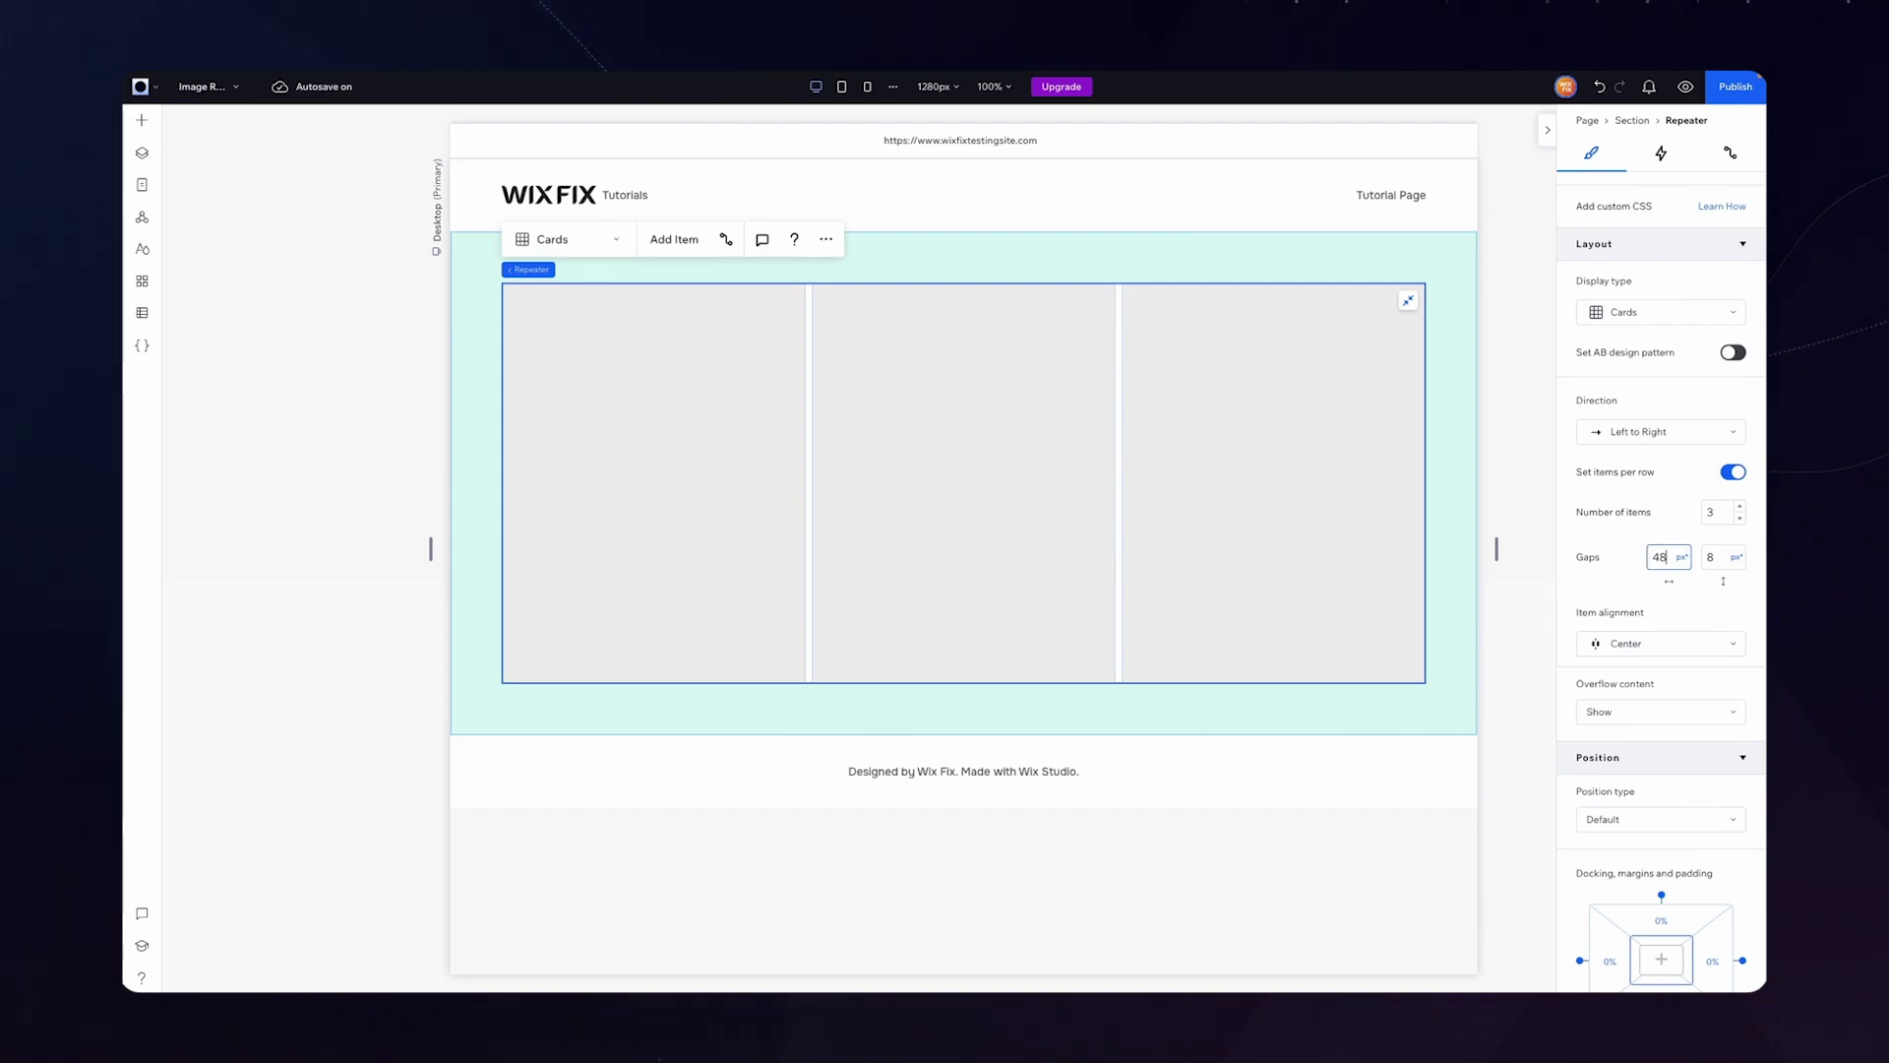
key("Return")
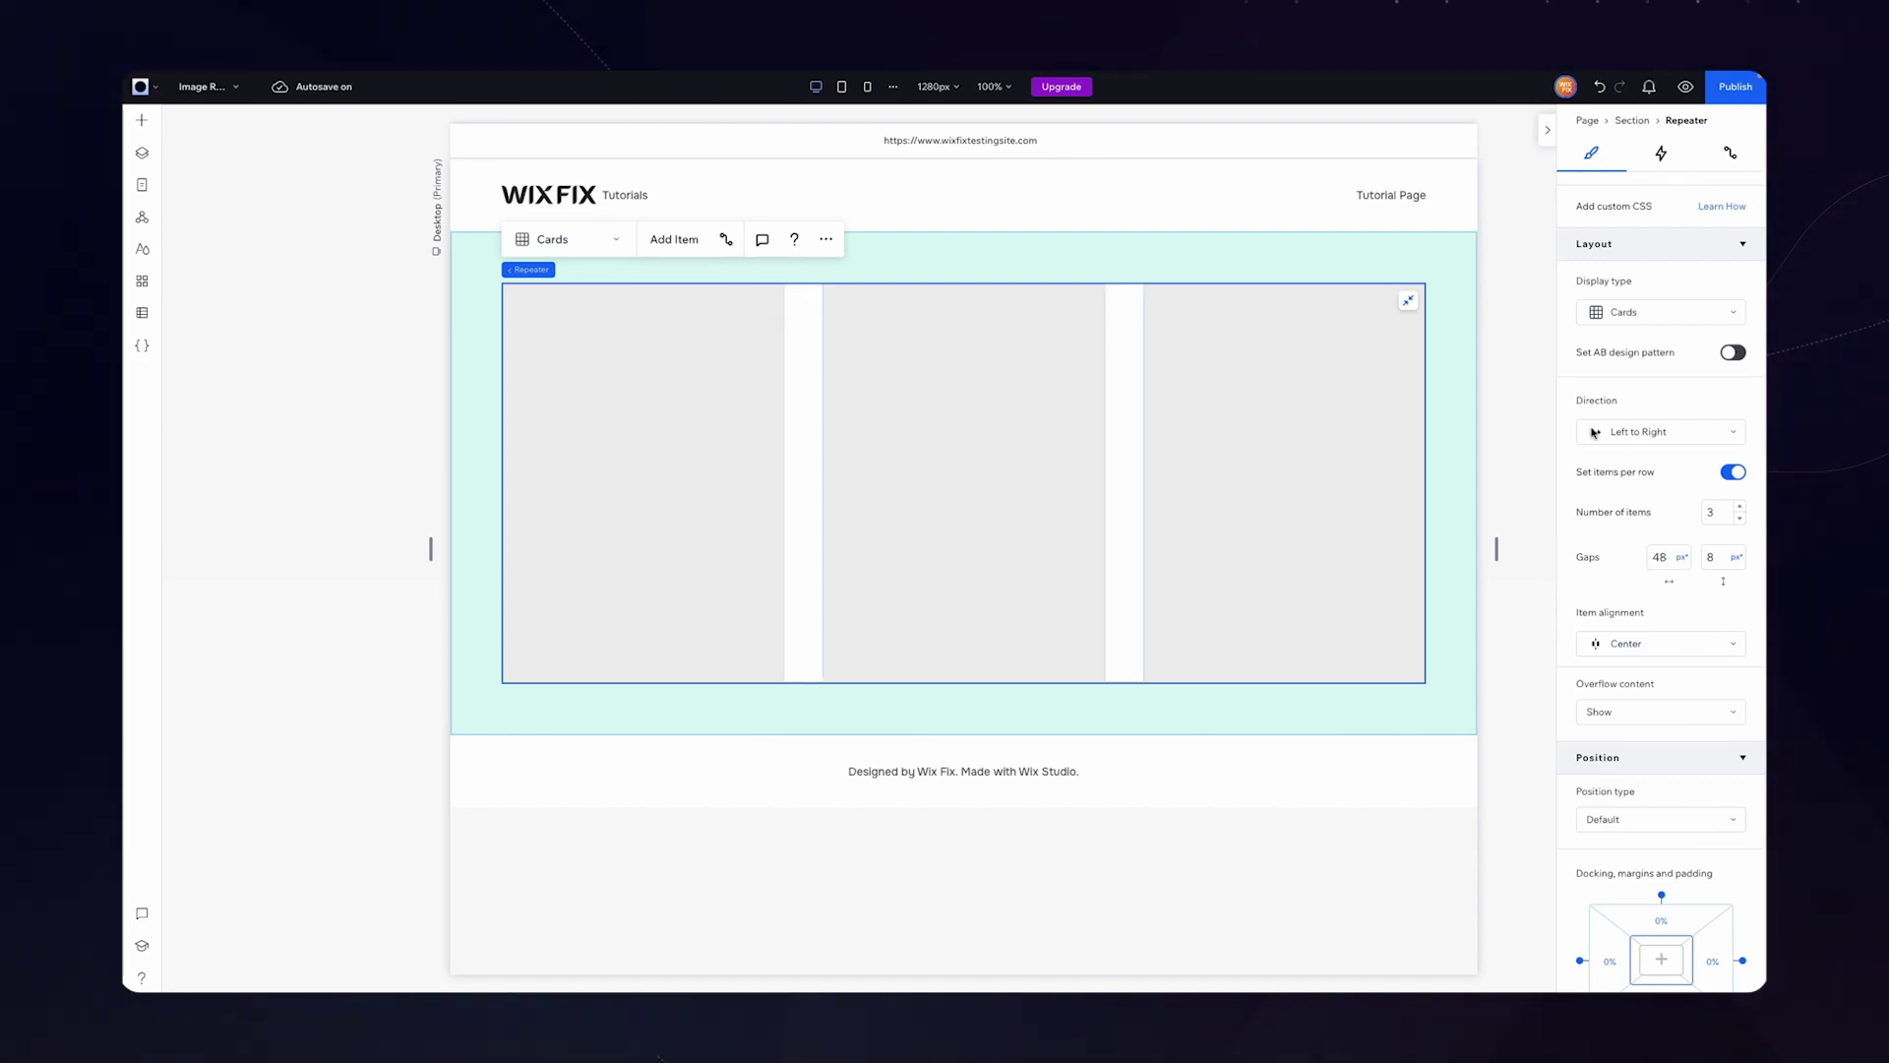
Step: Give the repeater cards a black background and 48 px rounded corners
scroll(1657, 399, "up", 5)
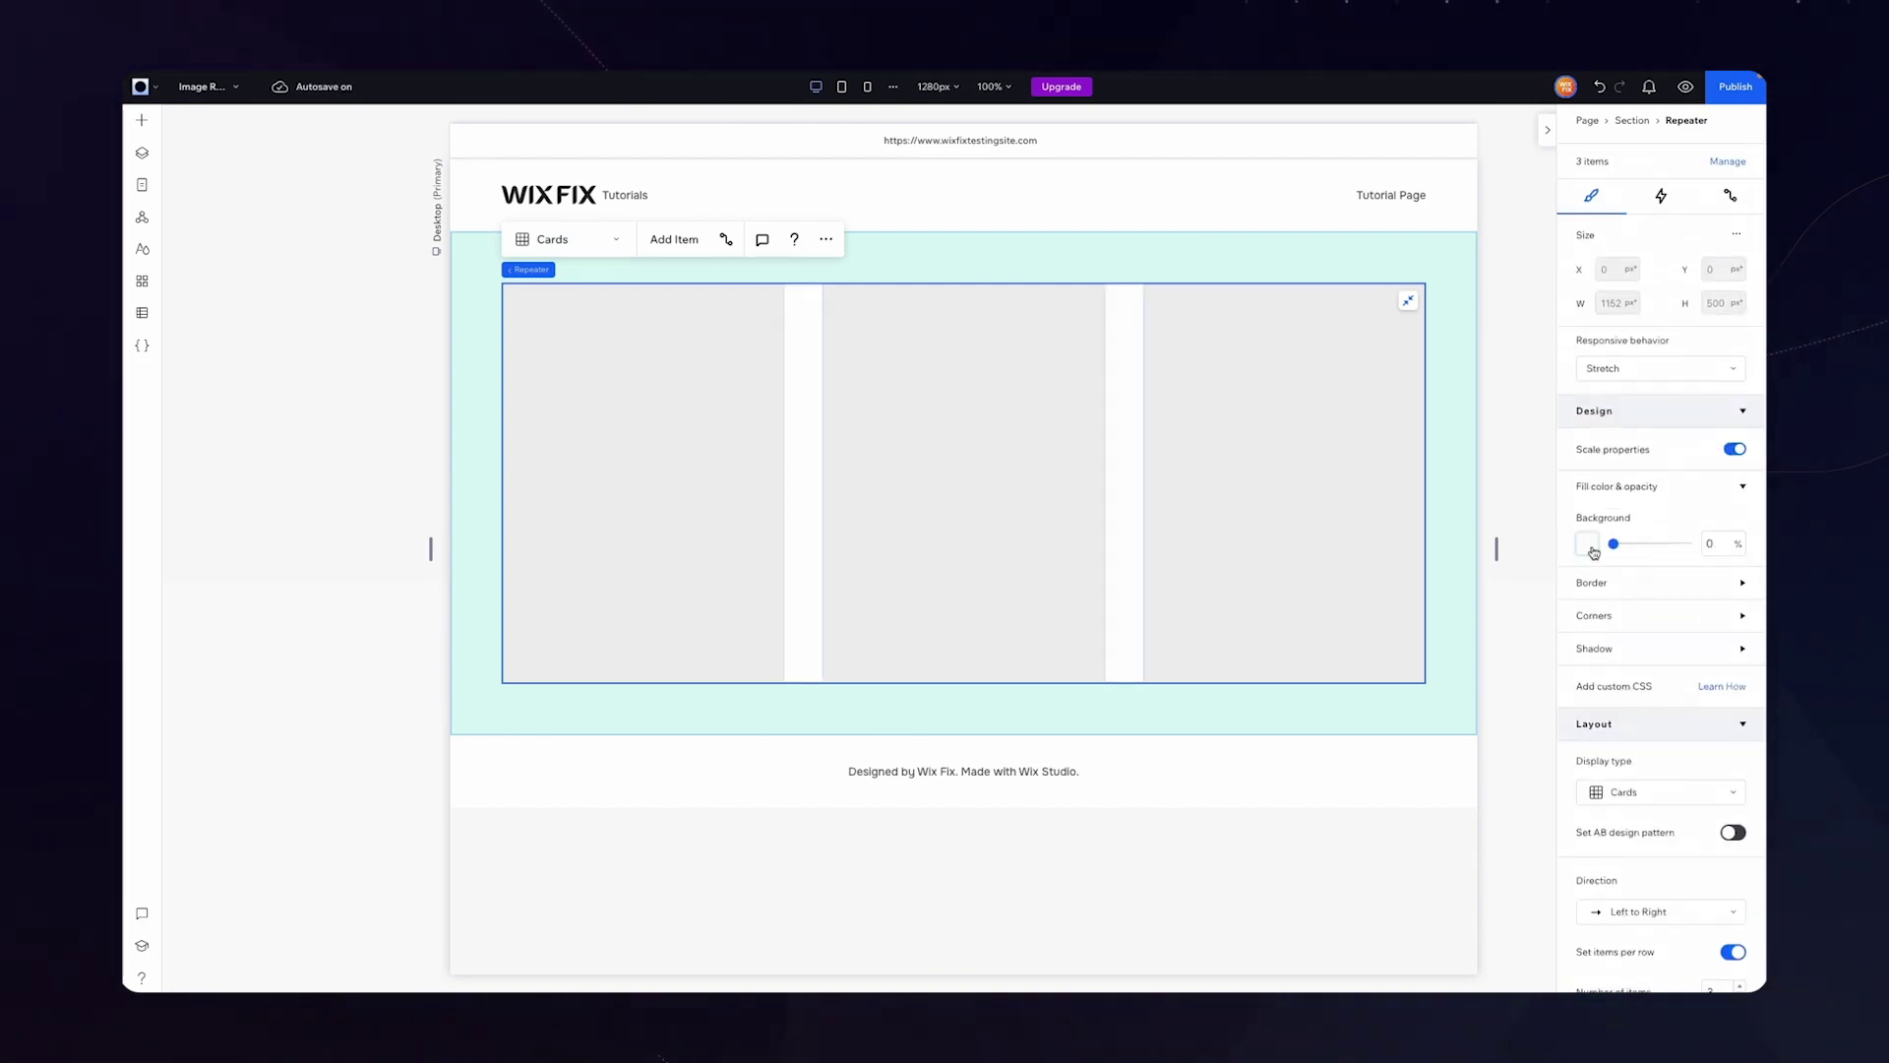
left_click(1367, 462)
left_click(1591, 513)
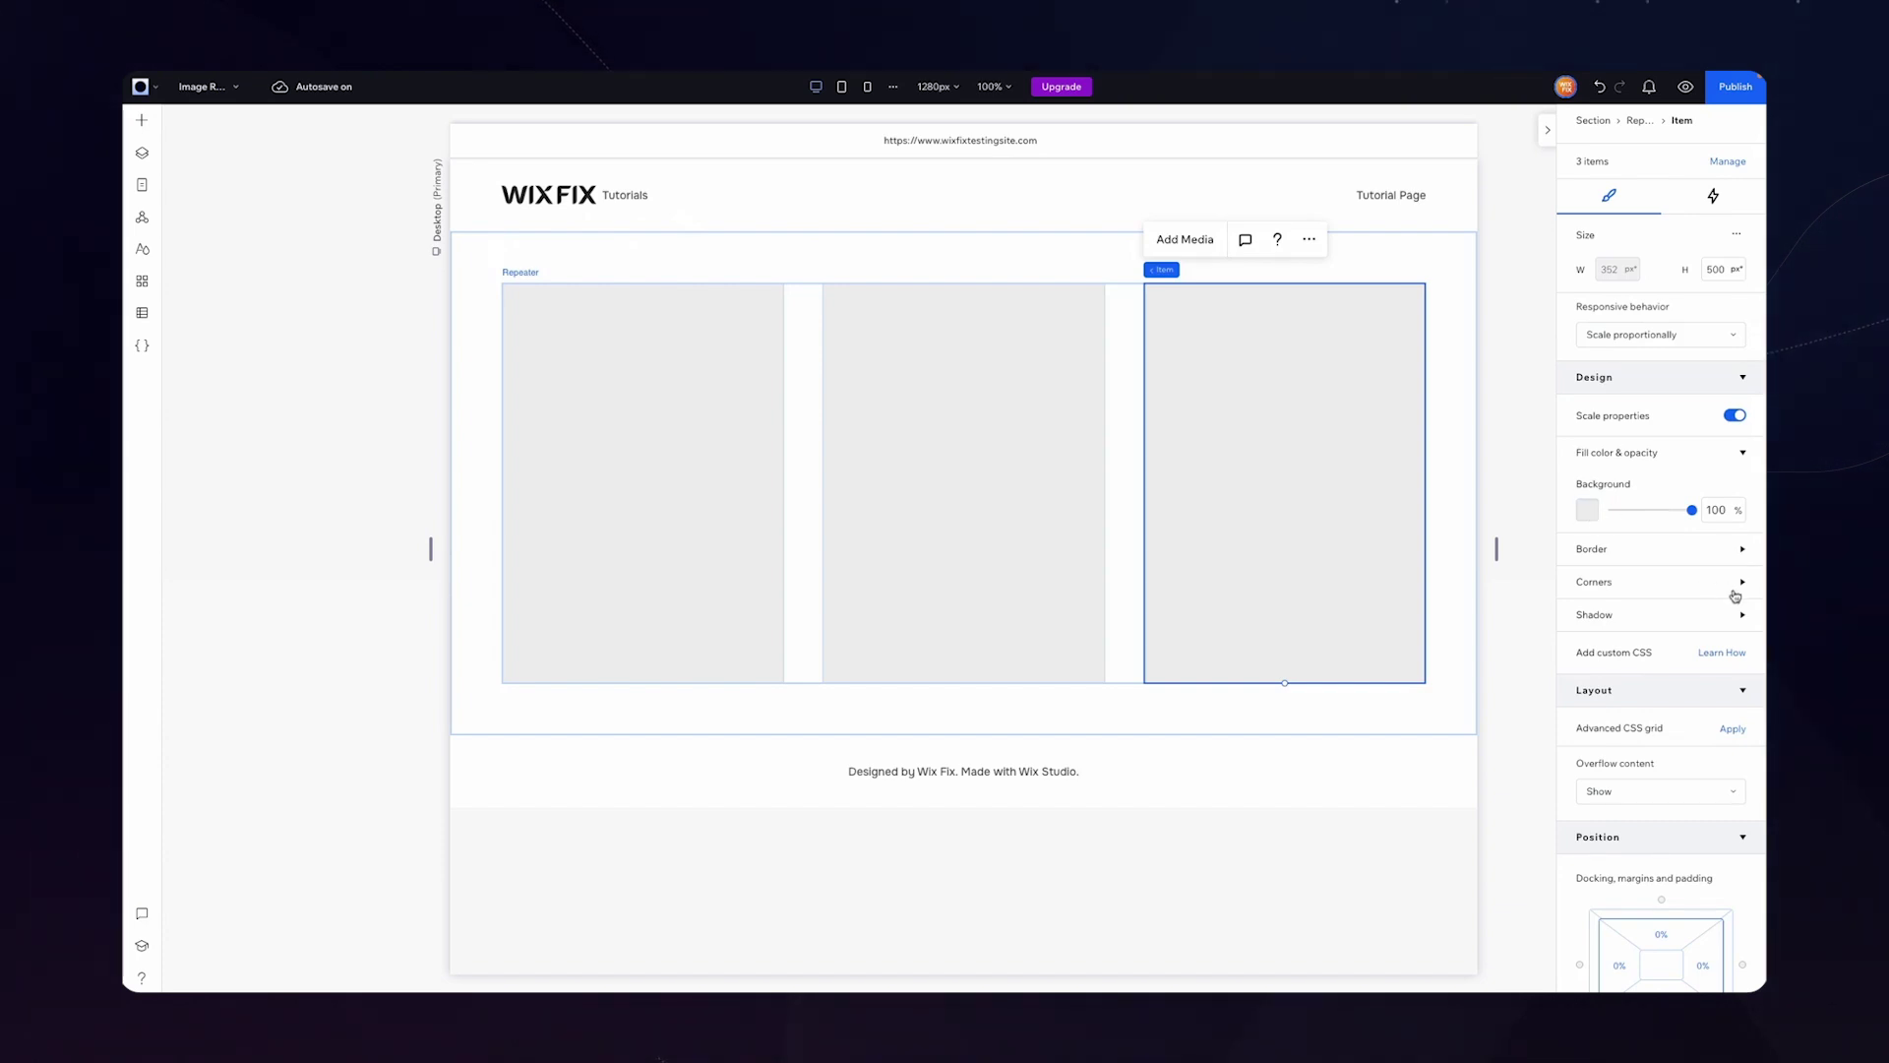
left_click(1733, 612)
left_click(1742, 538)
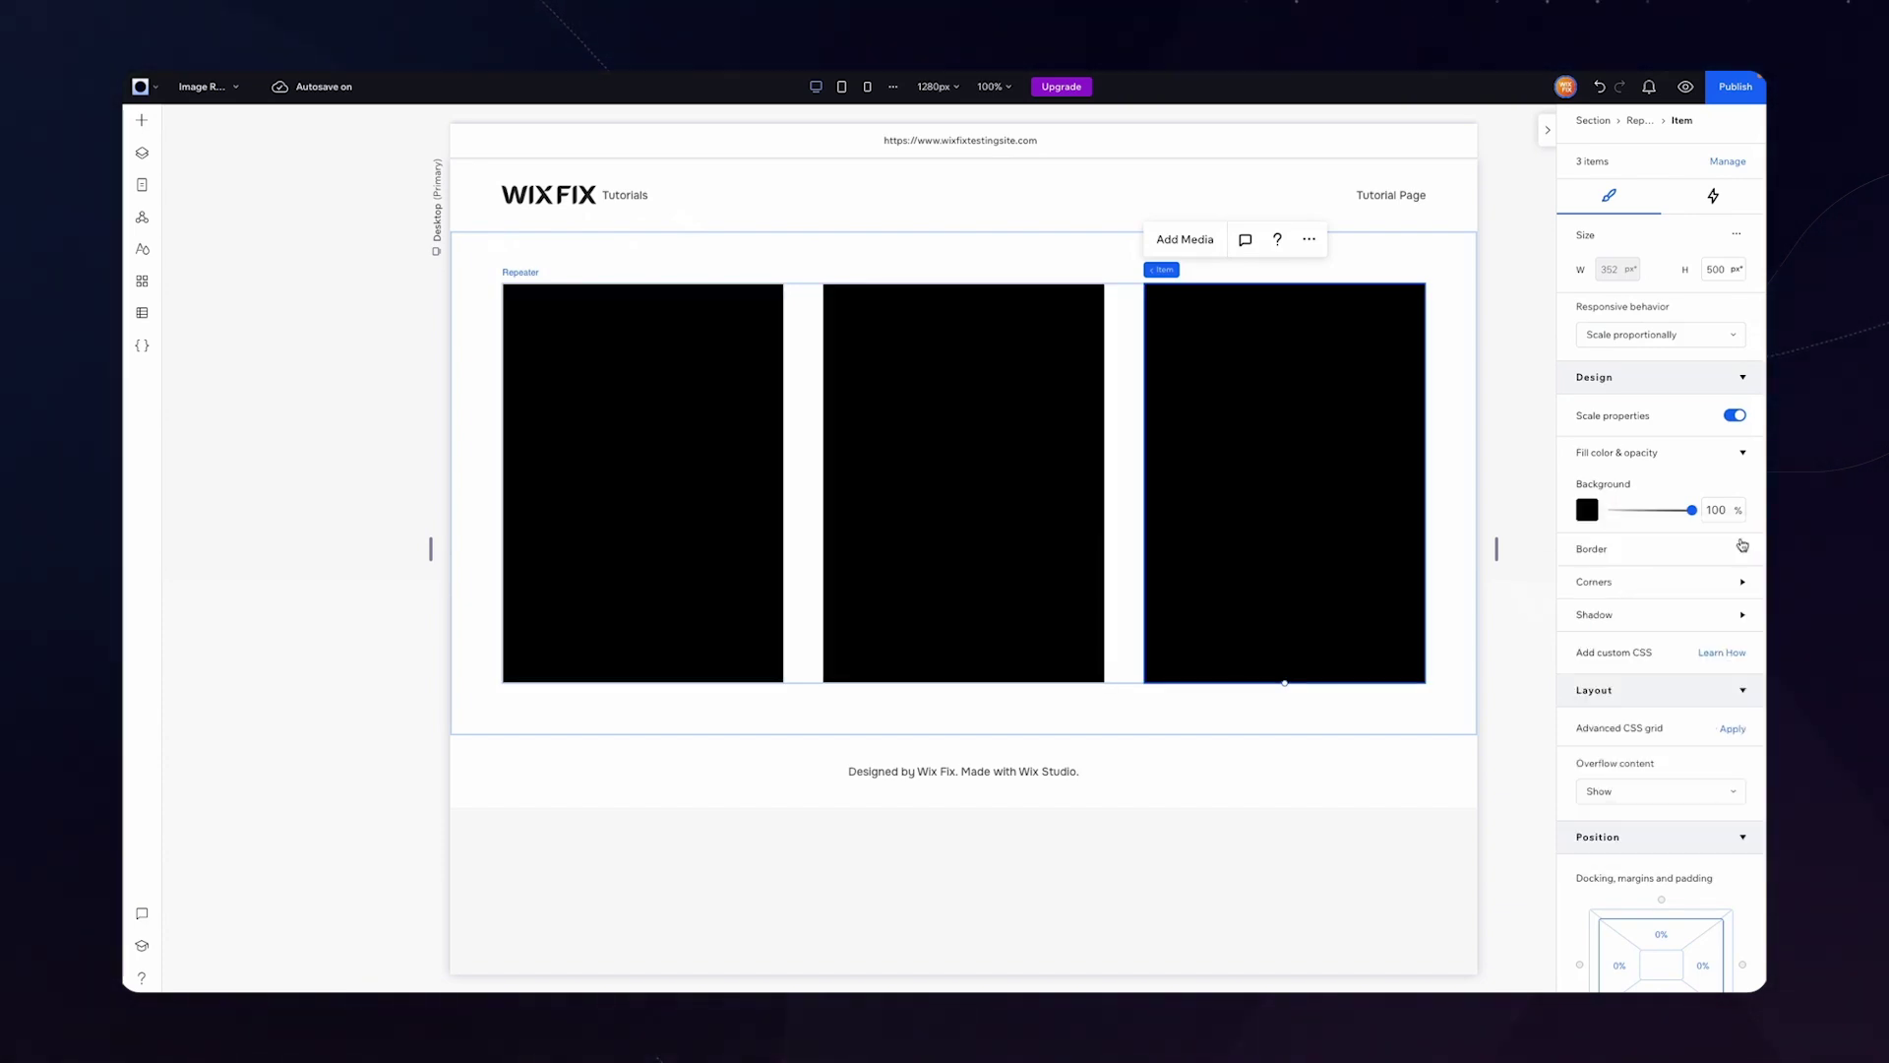
left_click(1616, 581)
left_click(1587, 636)
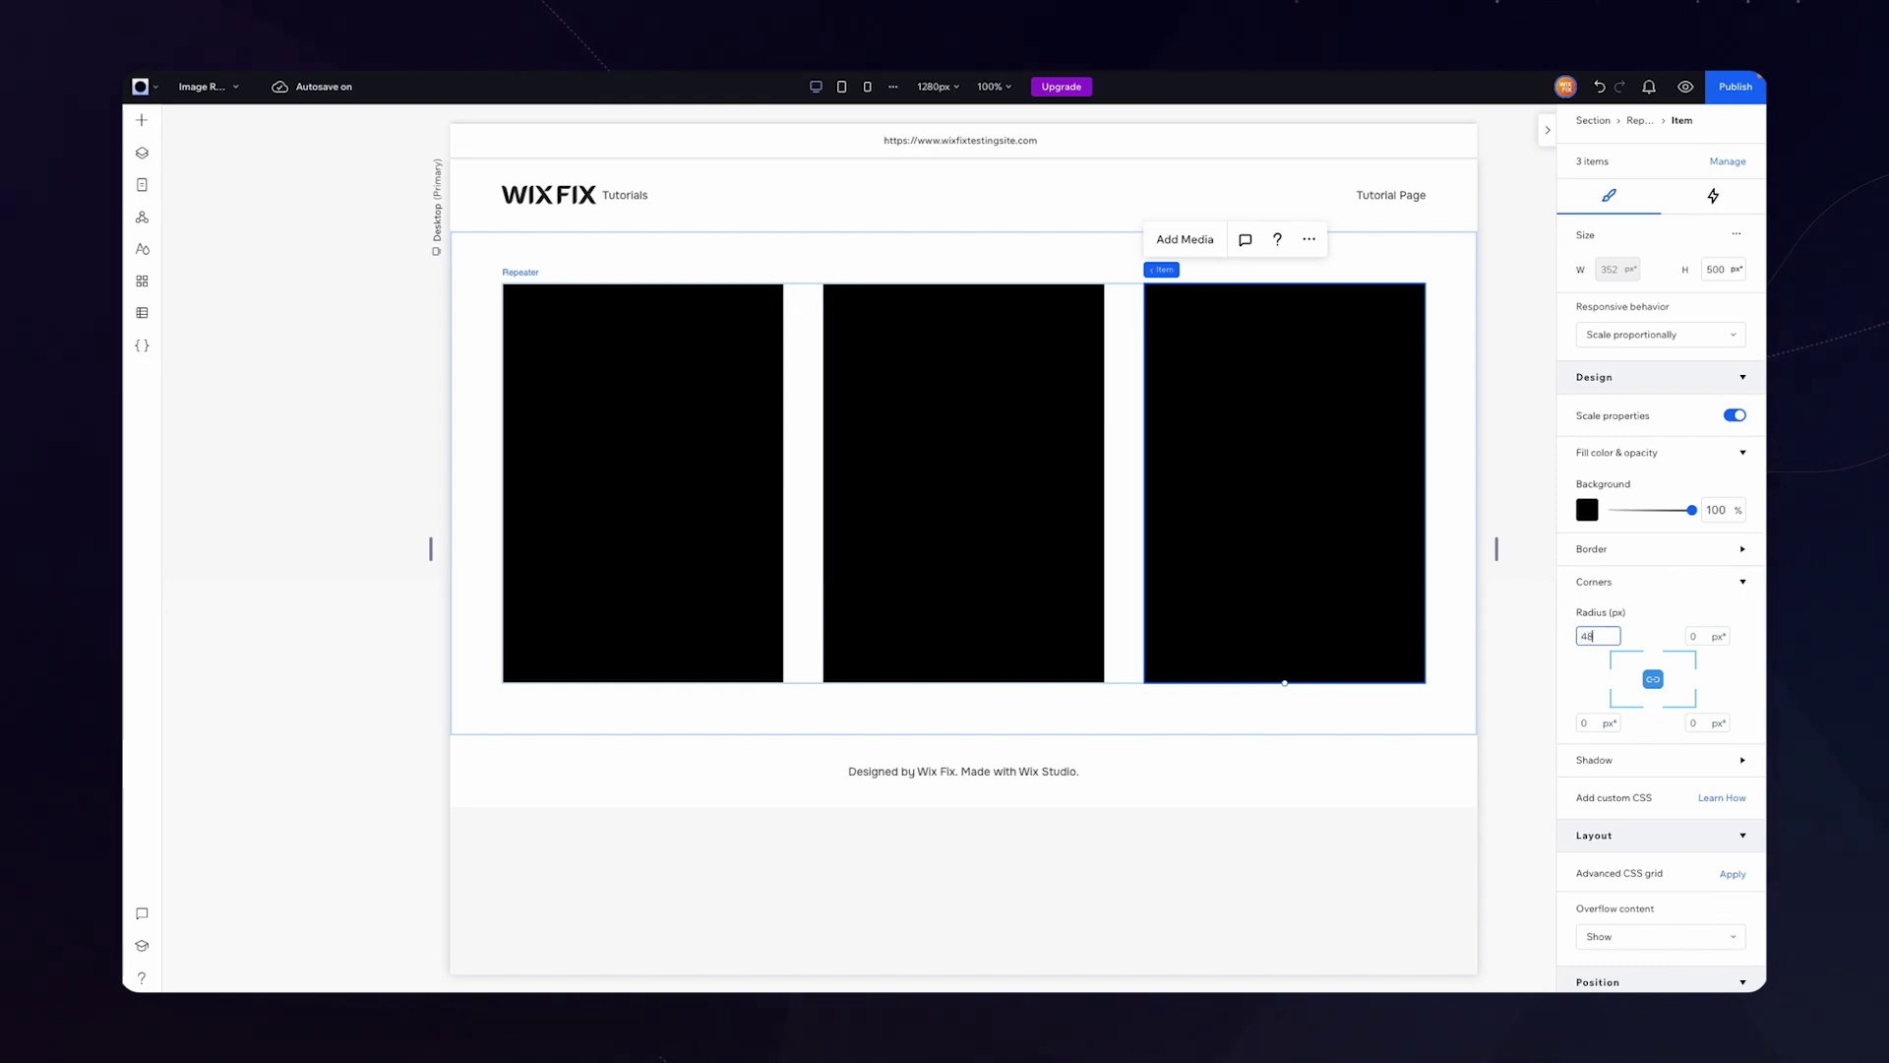
key("Return")
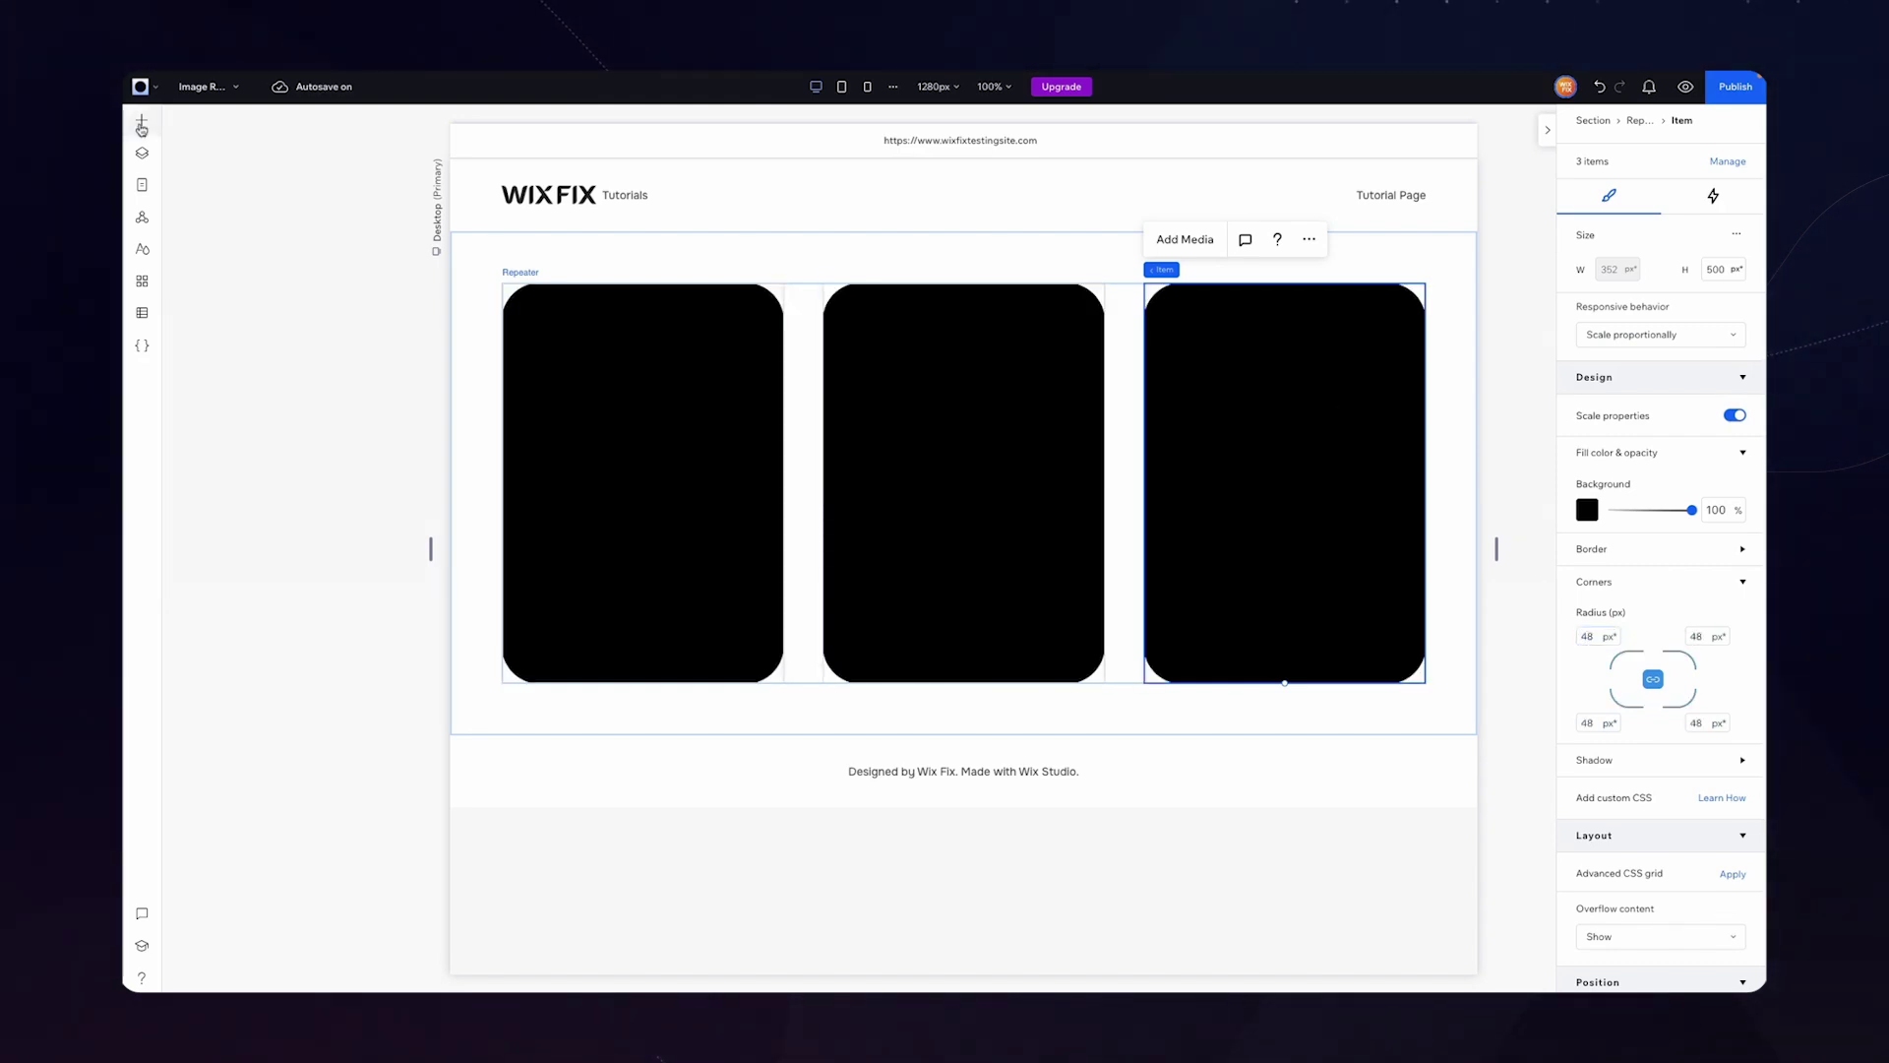
left_click(141, 122)
Step: Drop an image into the first card, stretch it to fill, and round its corners to 48 px
left_click_drag(360, 218, 647, 489)
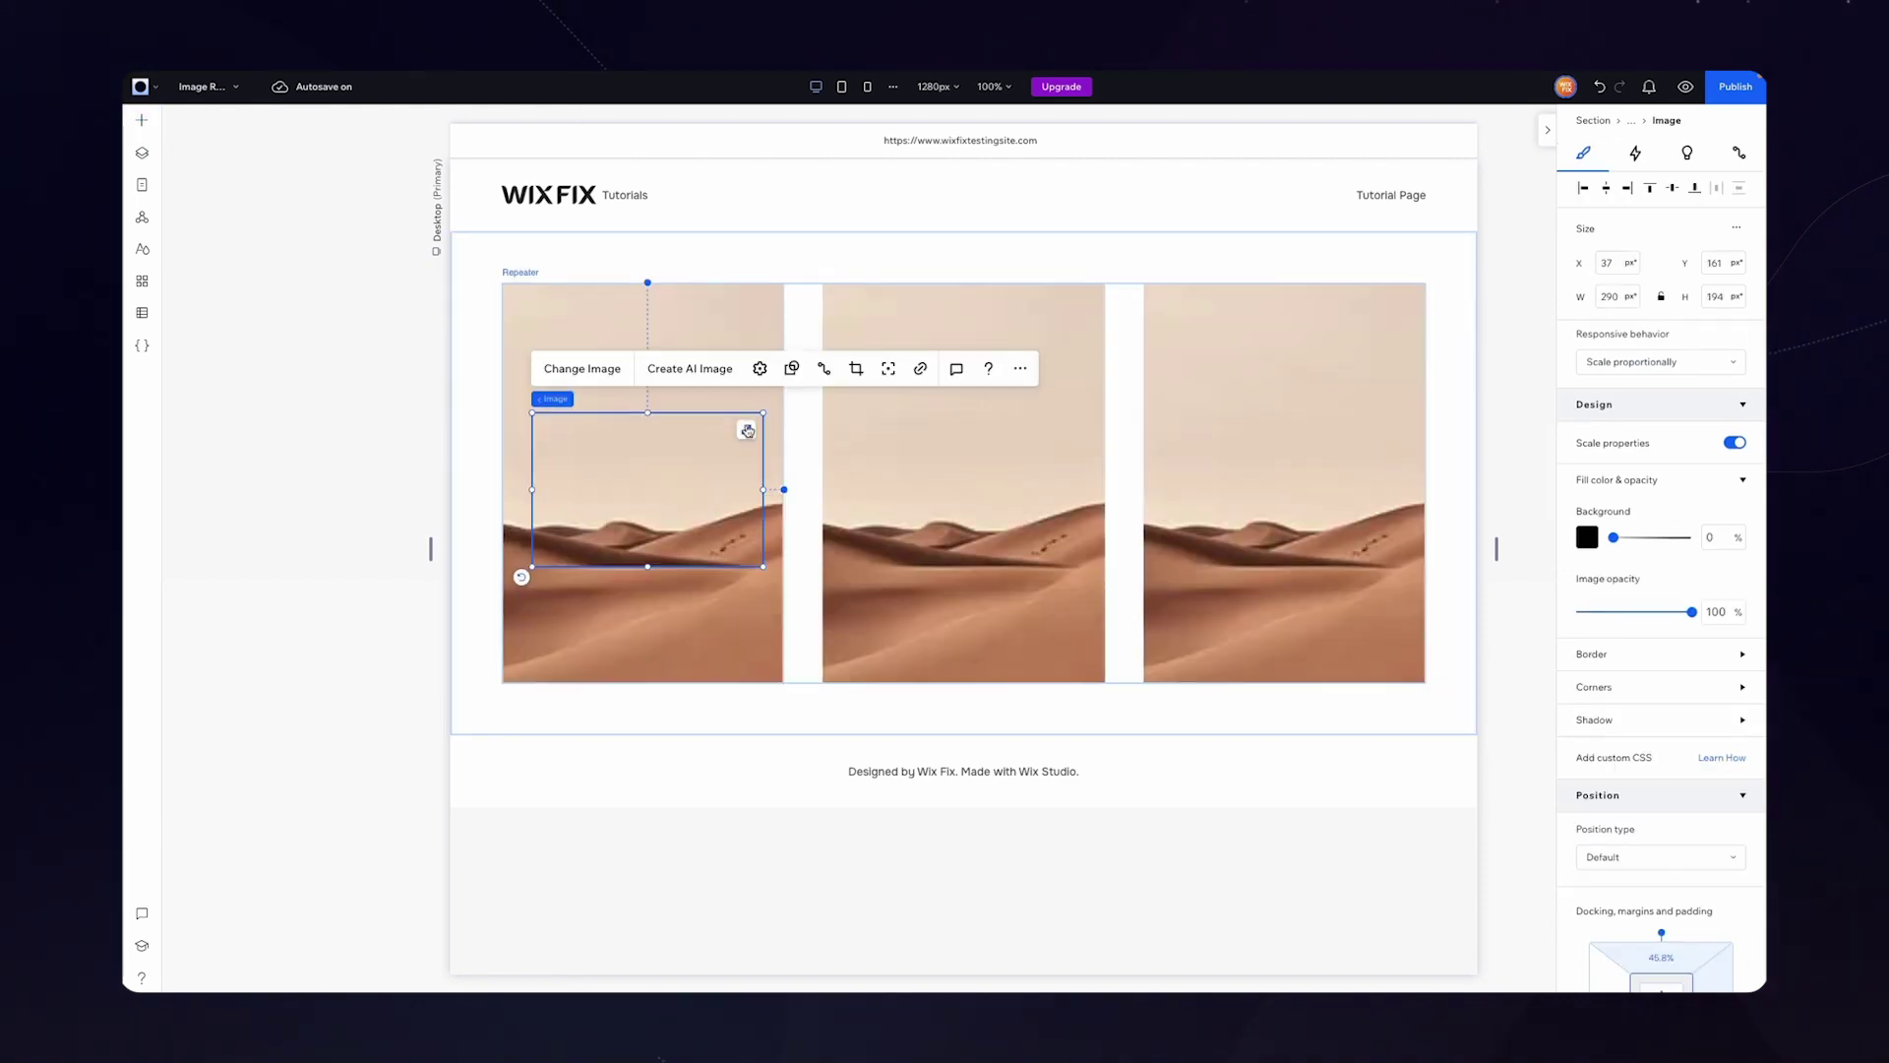
left_click(1593, 650)
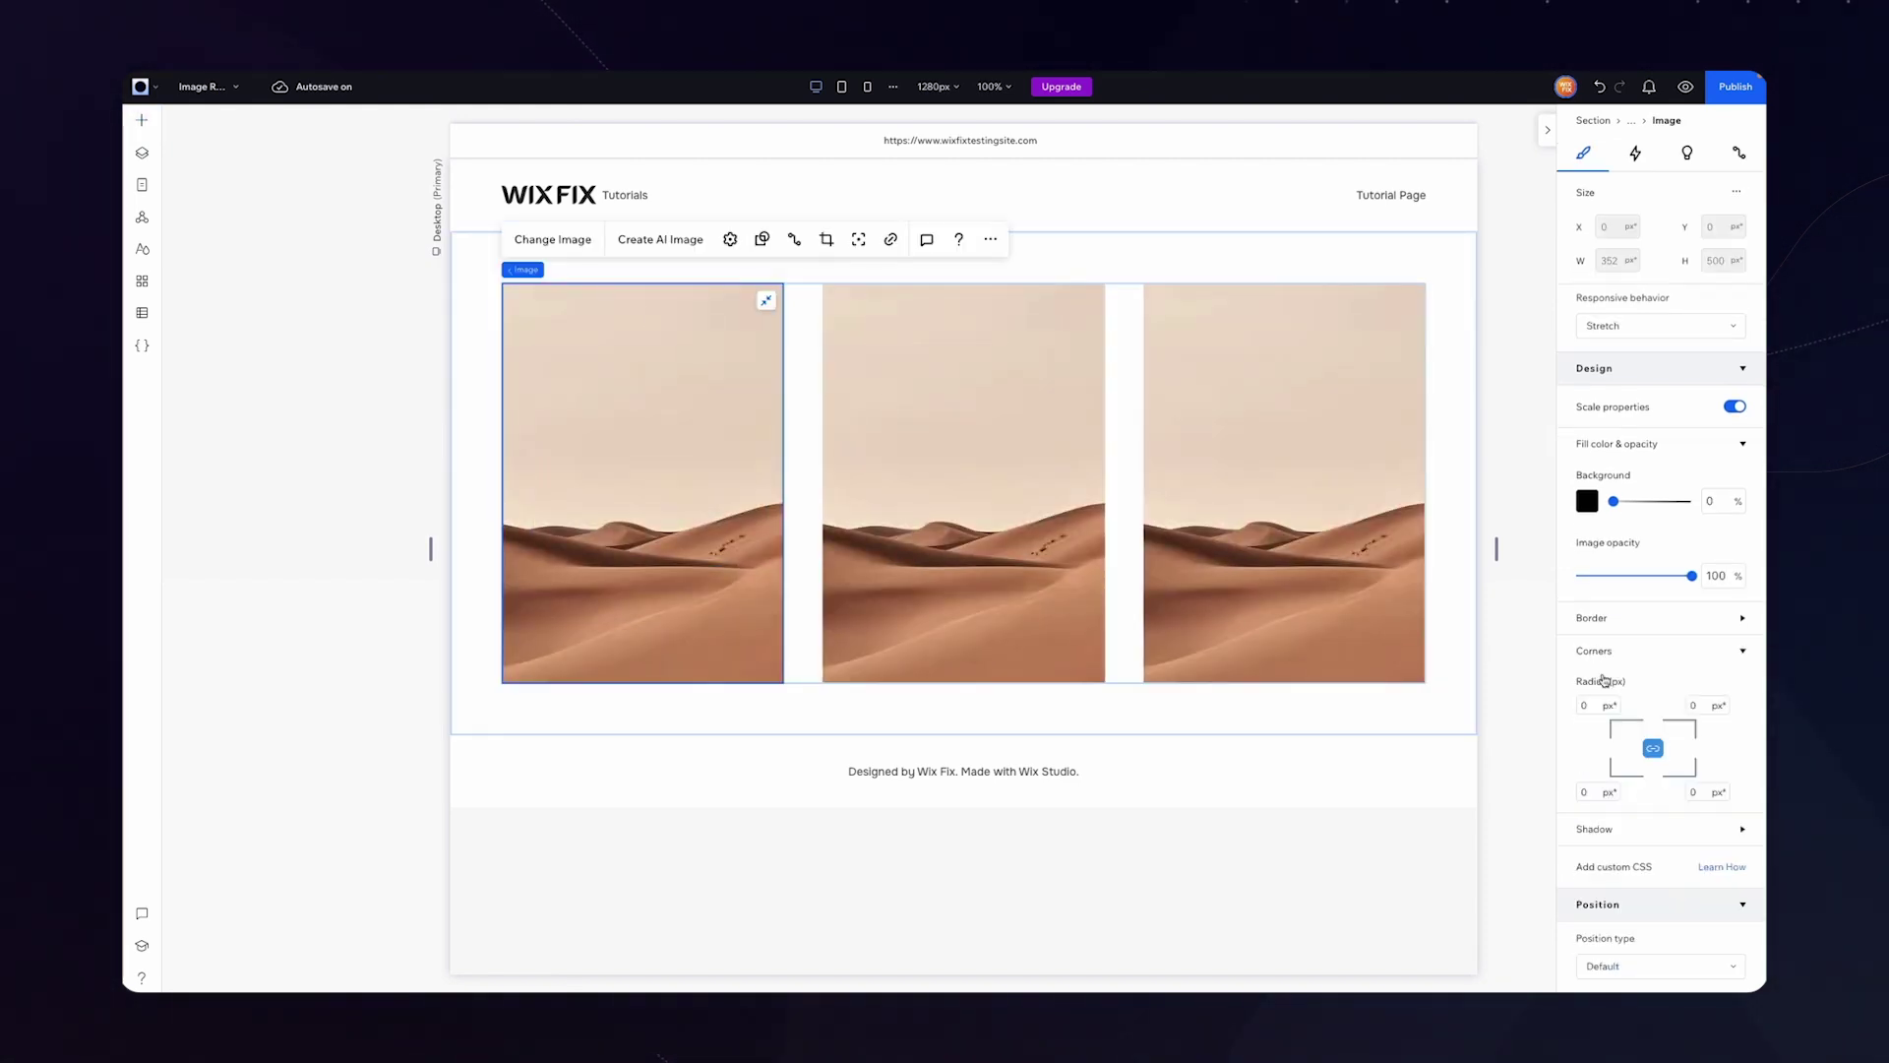
left_click(1590, 704)
type("48")
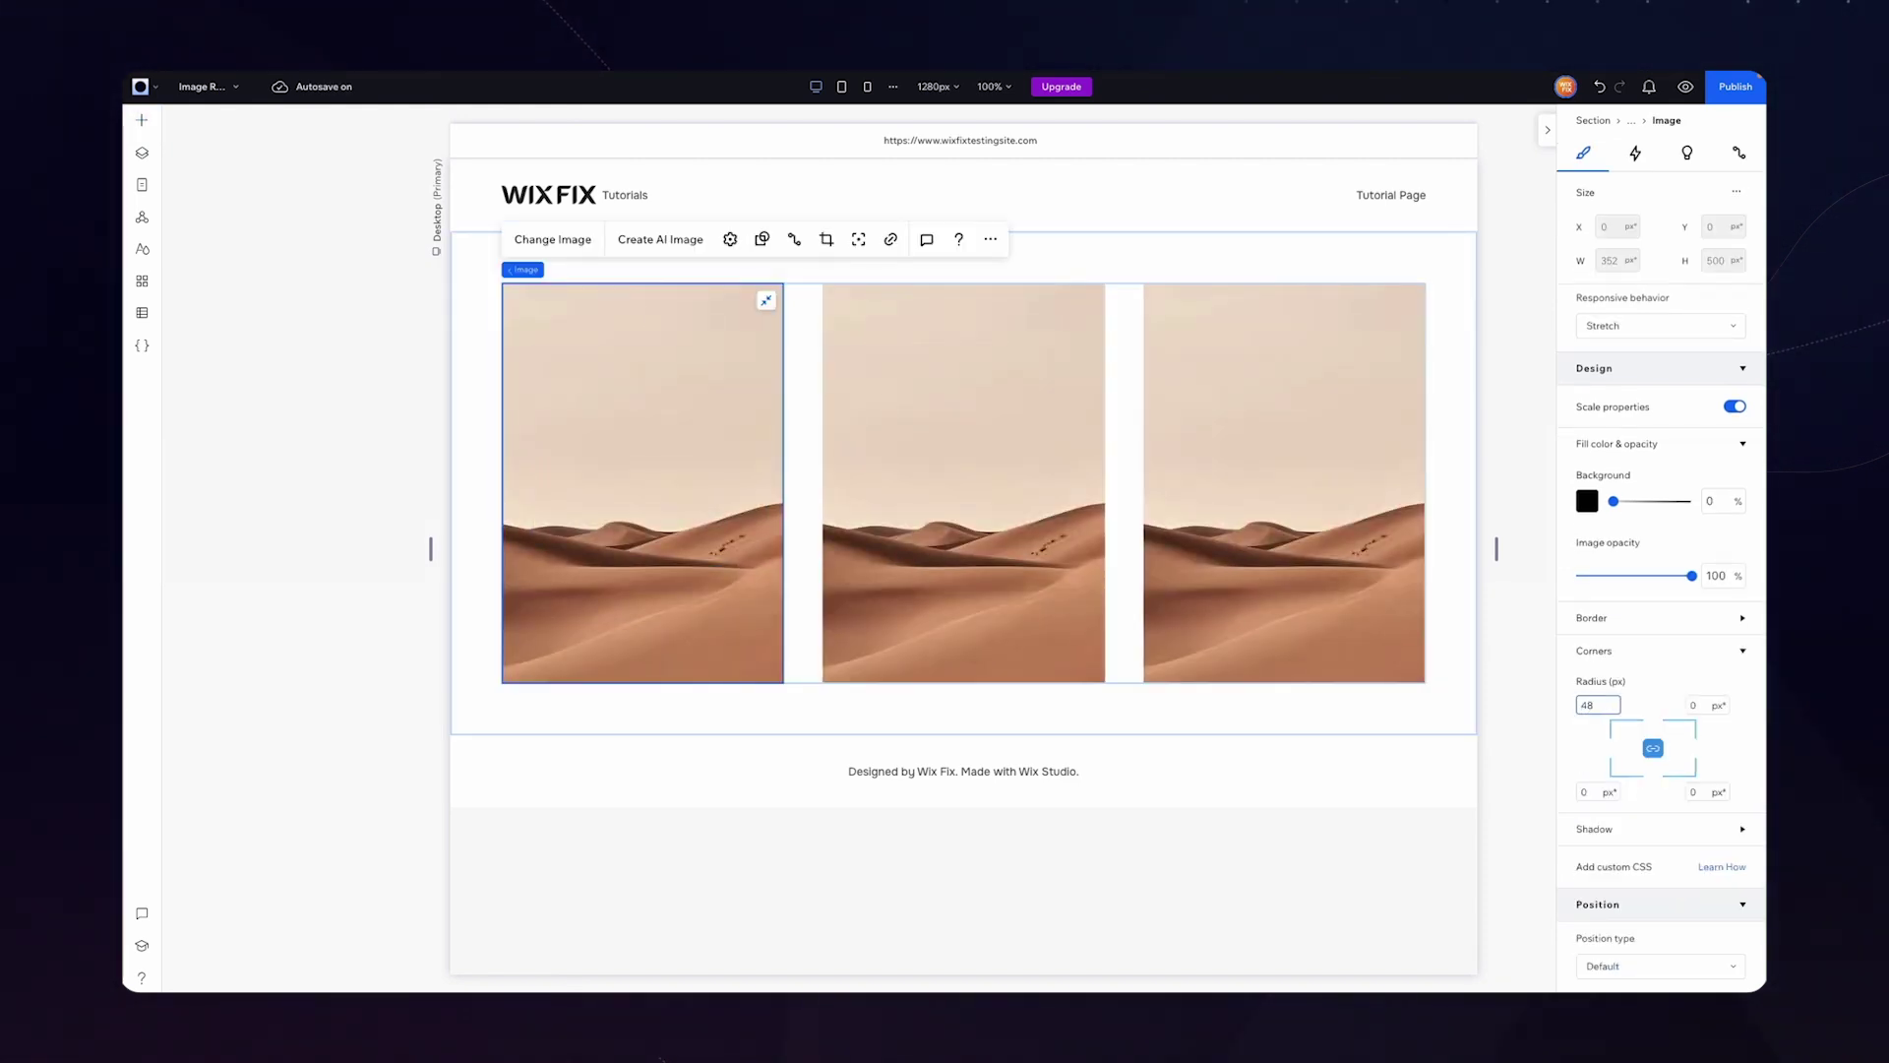
key("Return")
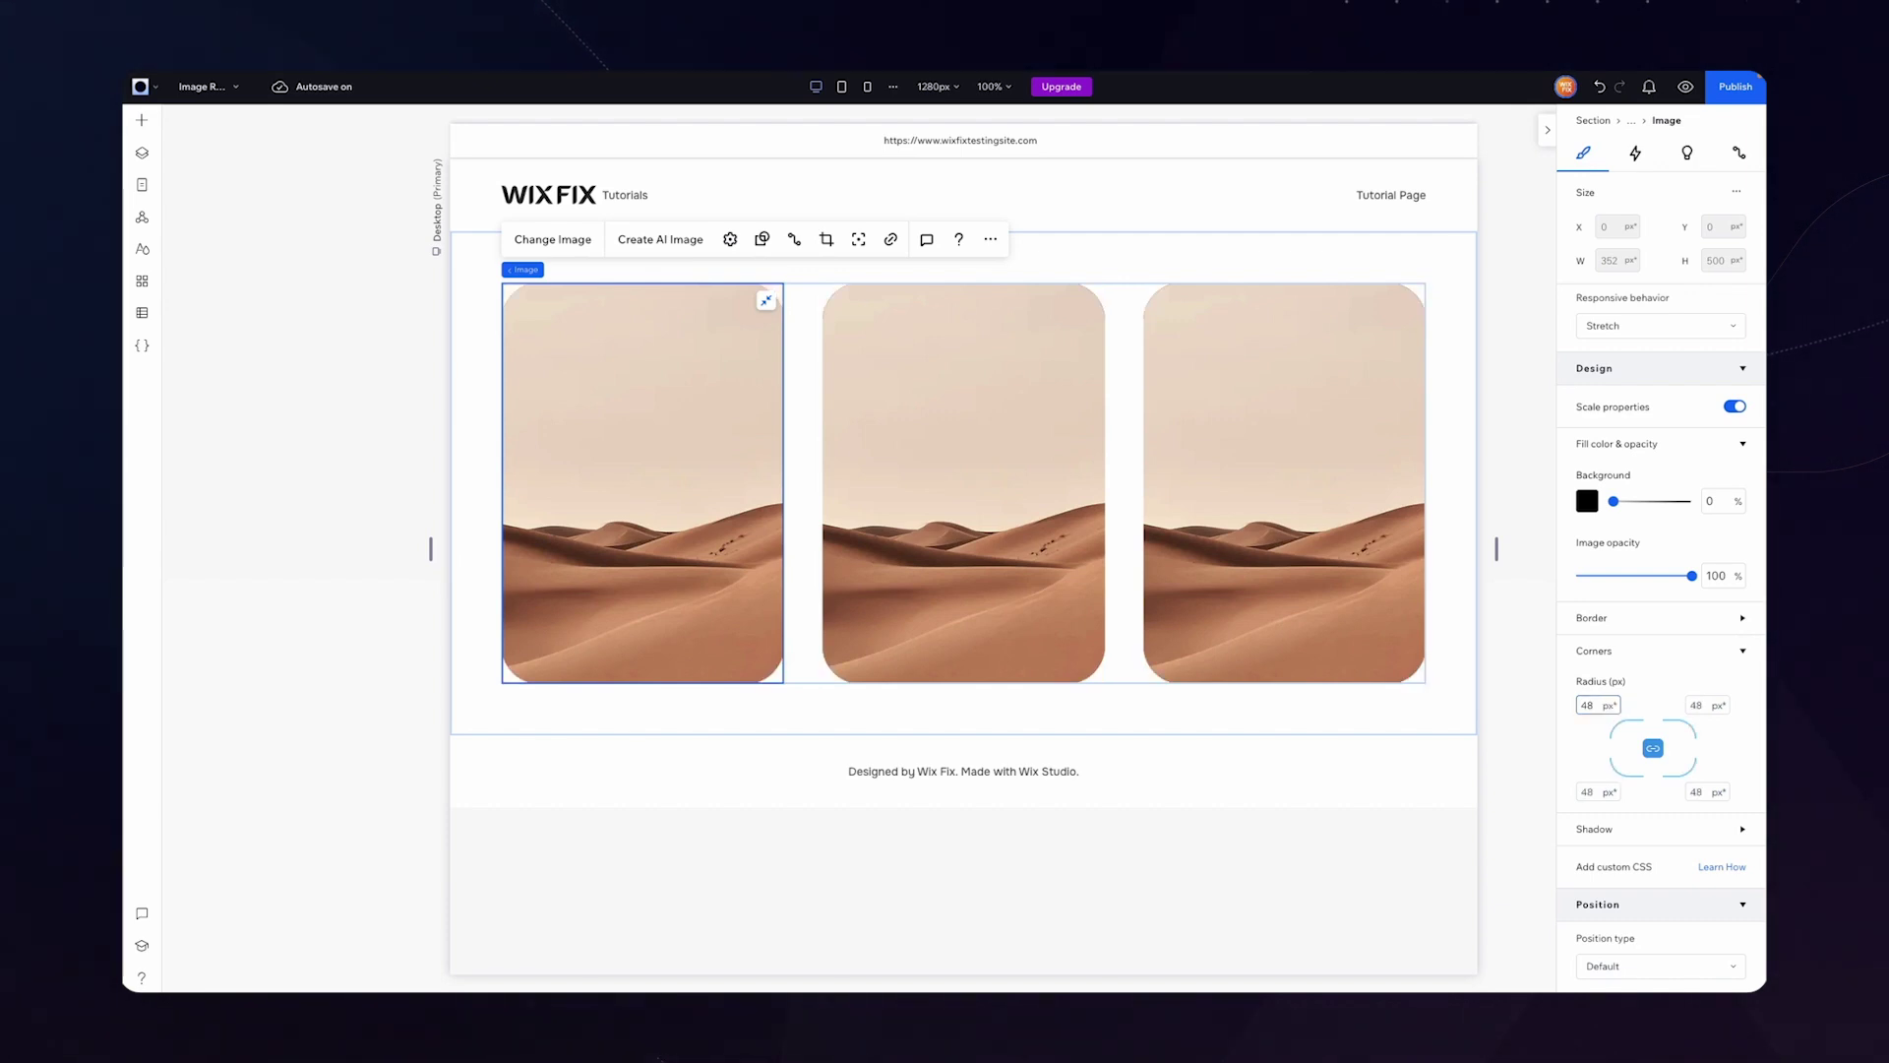
left_click(140, 122)
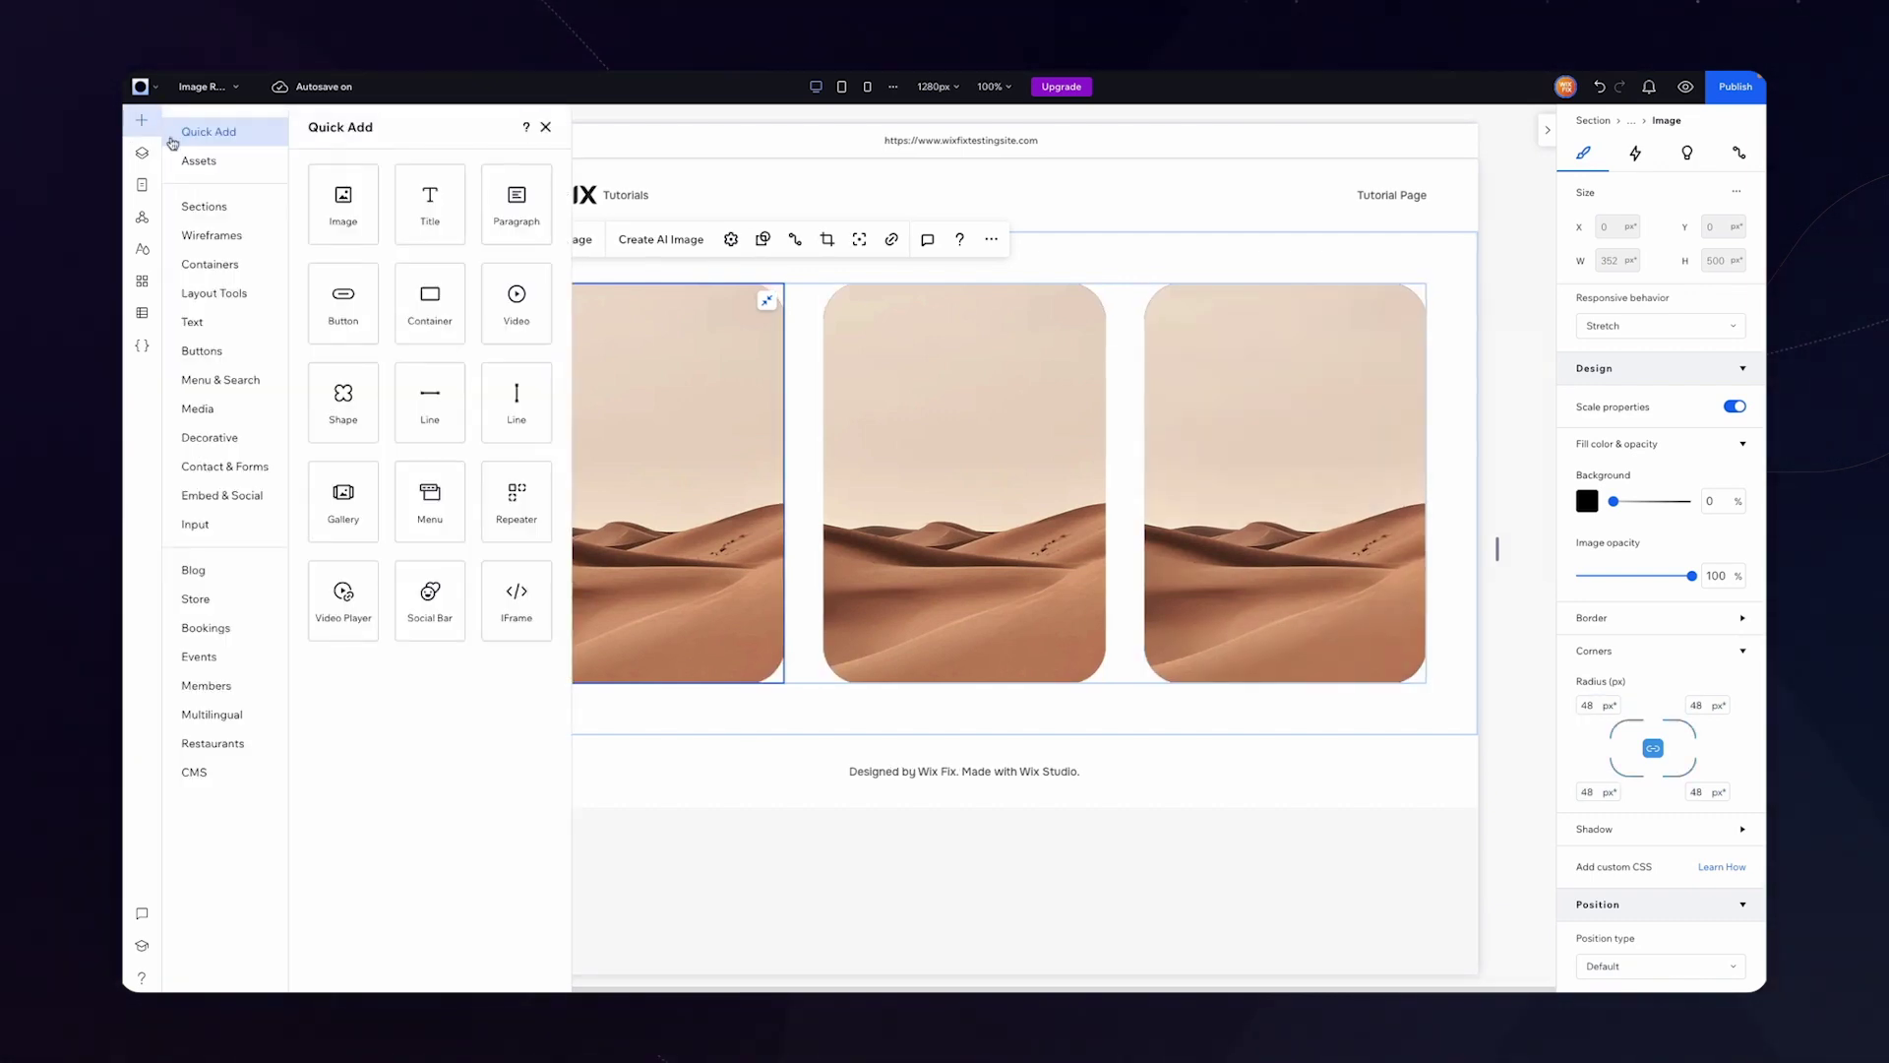
Step: Attach an 'Add a Title' heading to the card, sized 32, coloured white and centre-aligned
left_click(446, 236)
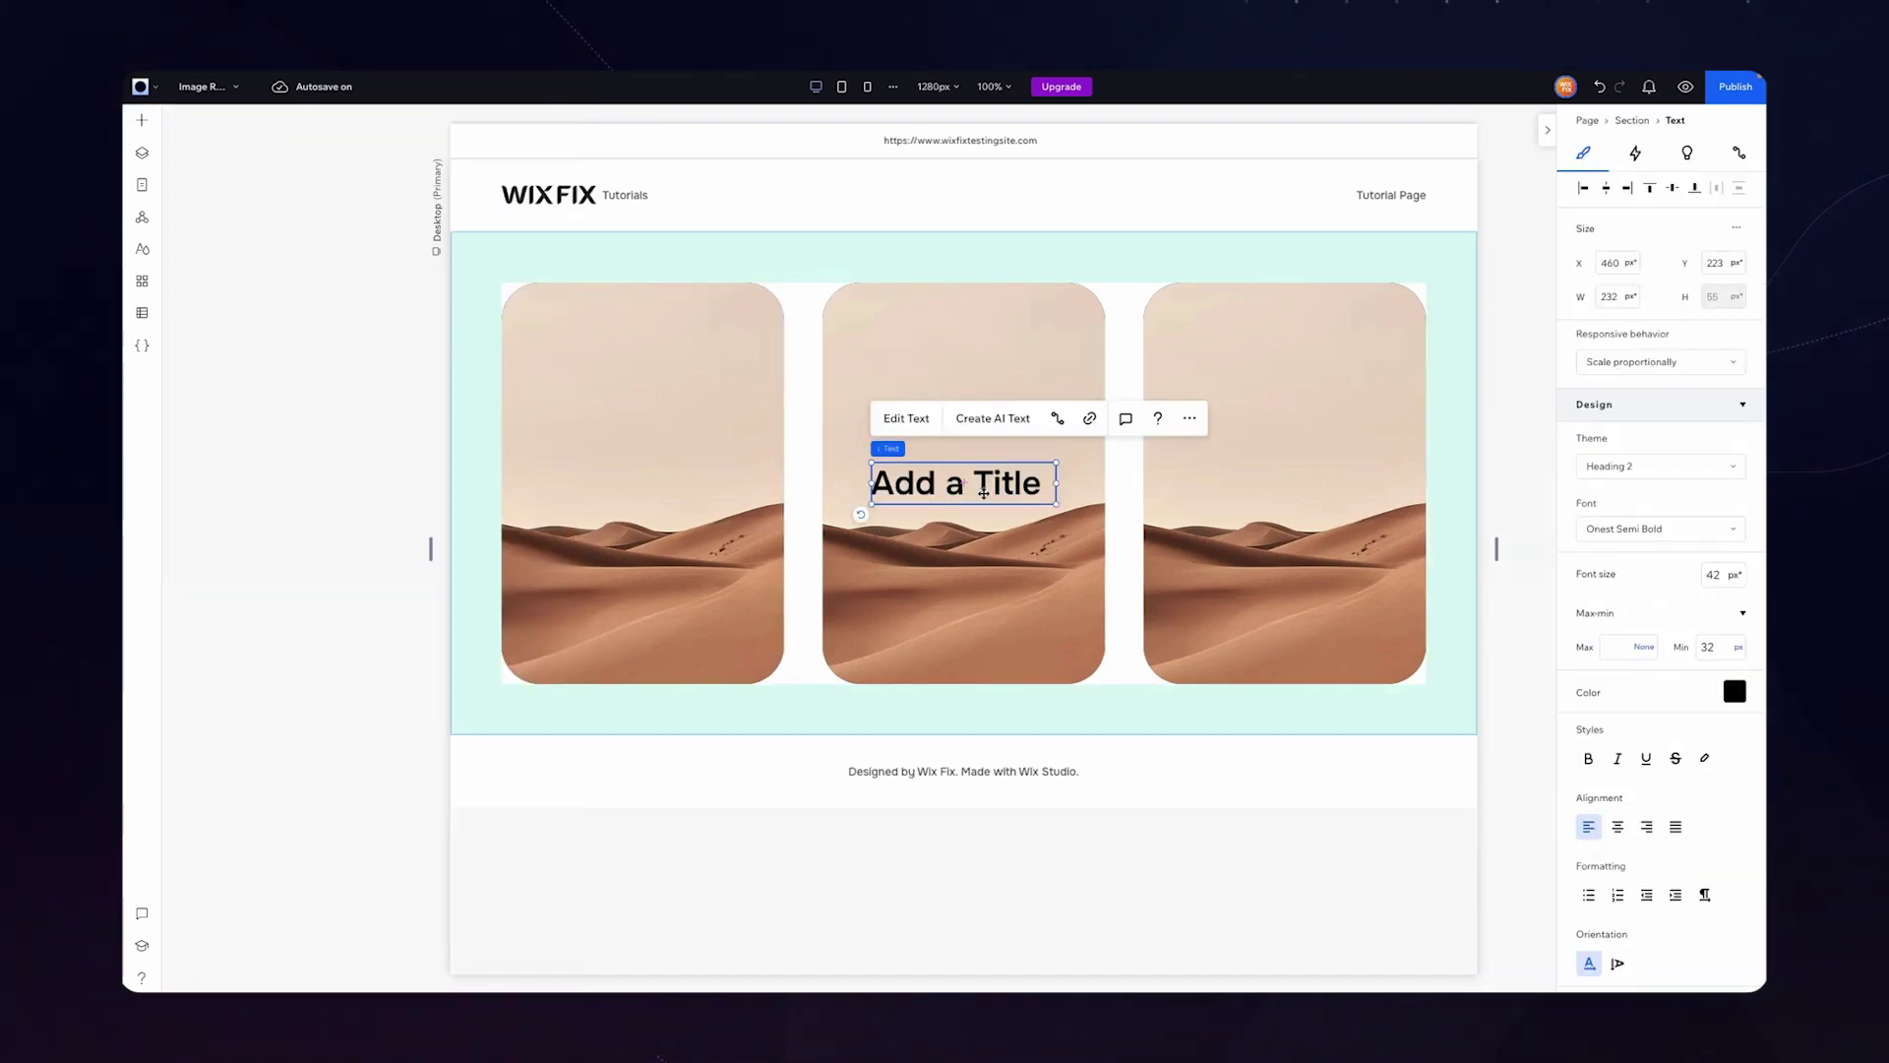
left_click_drag(984, 487, 982, 483)
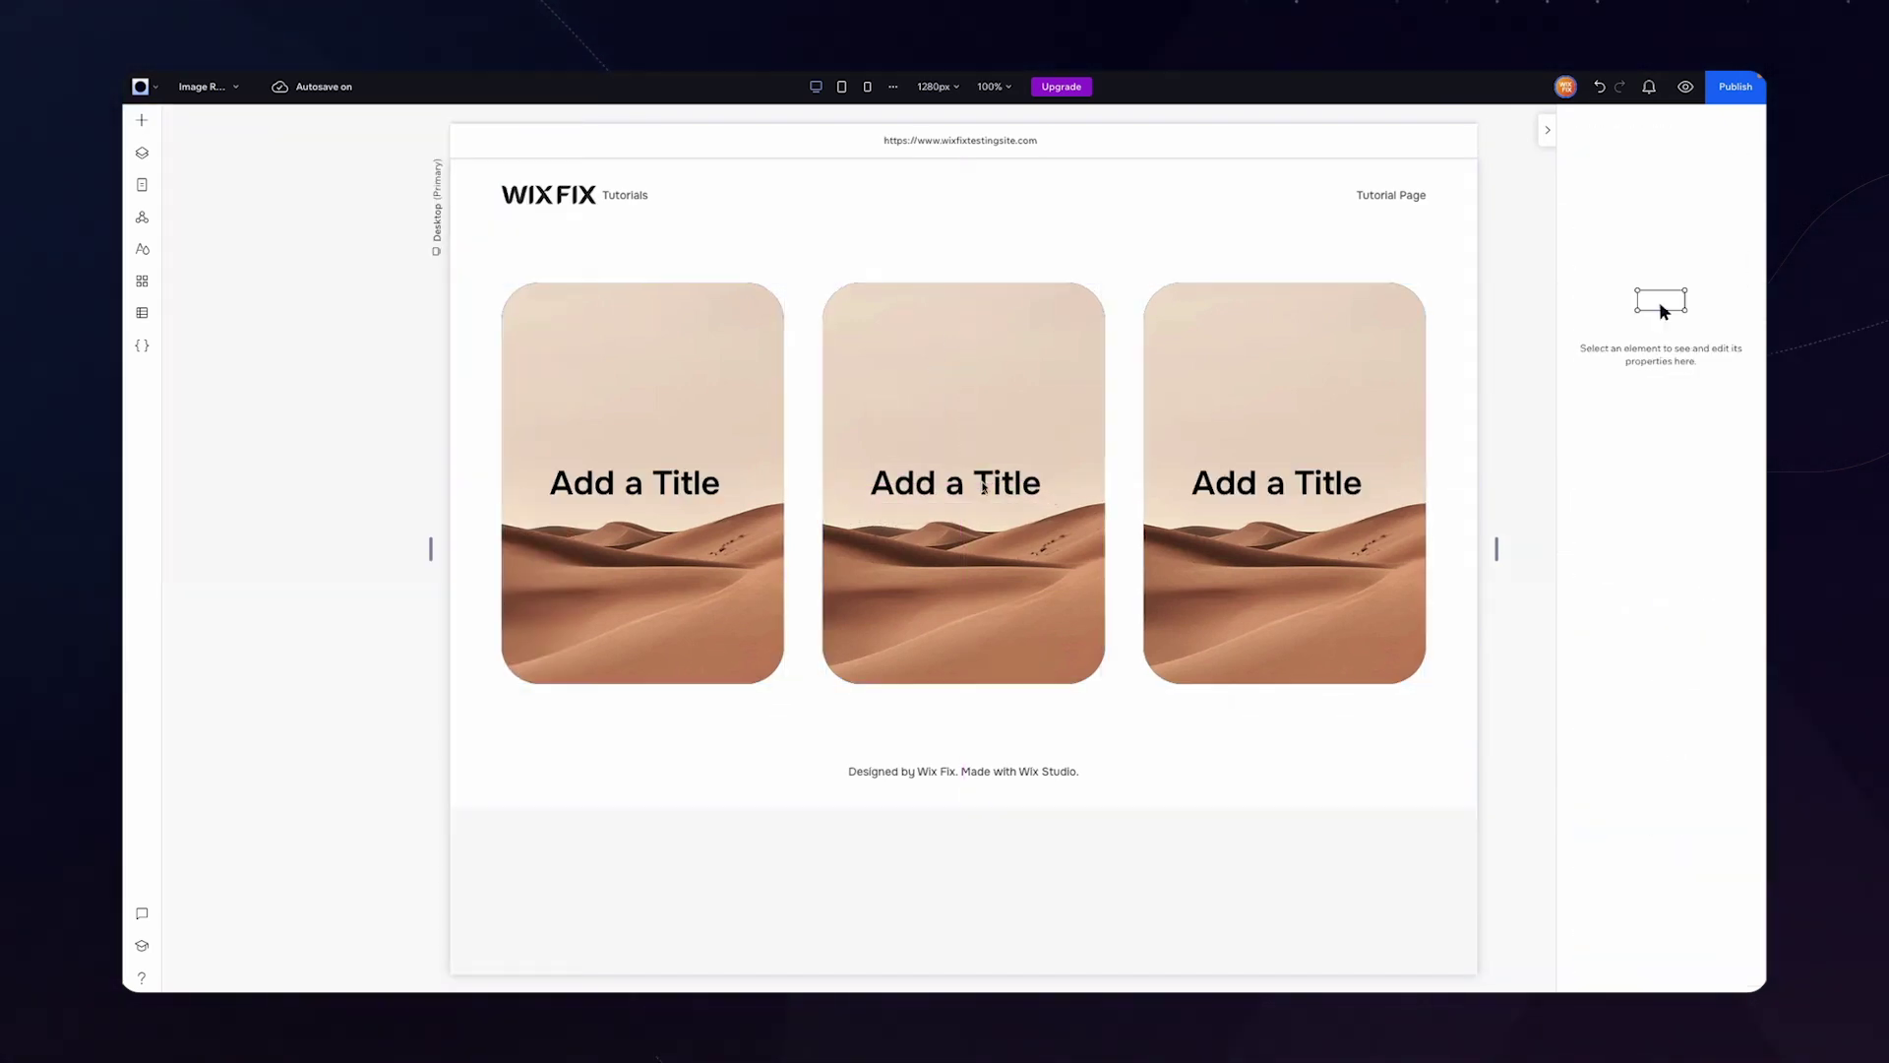
left_click(1718, 576)
type("32")
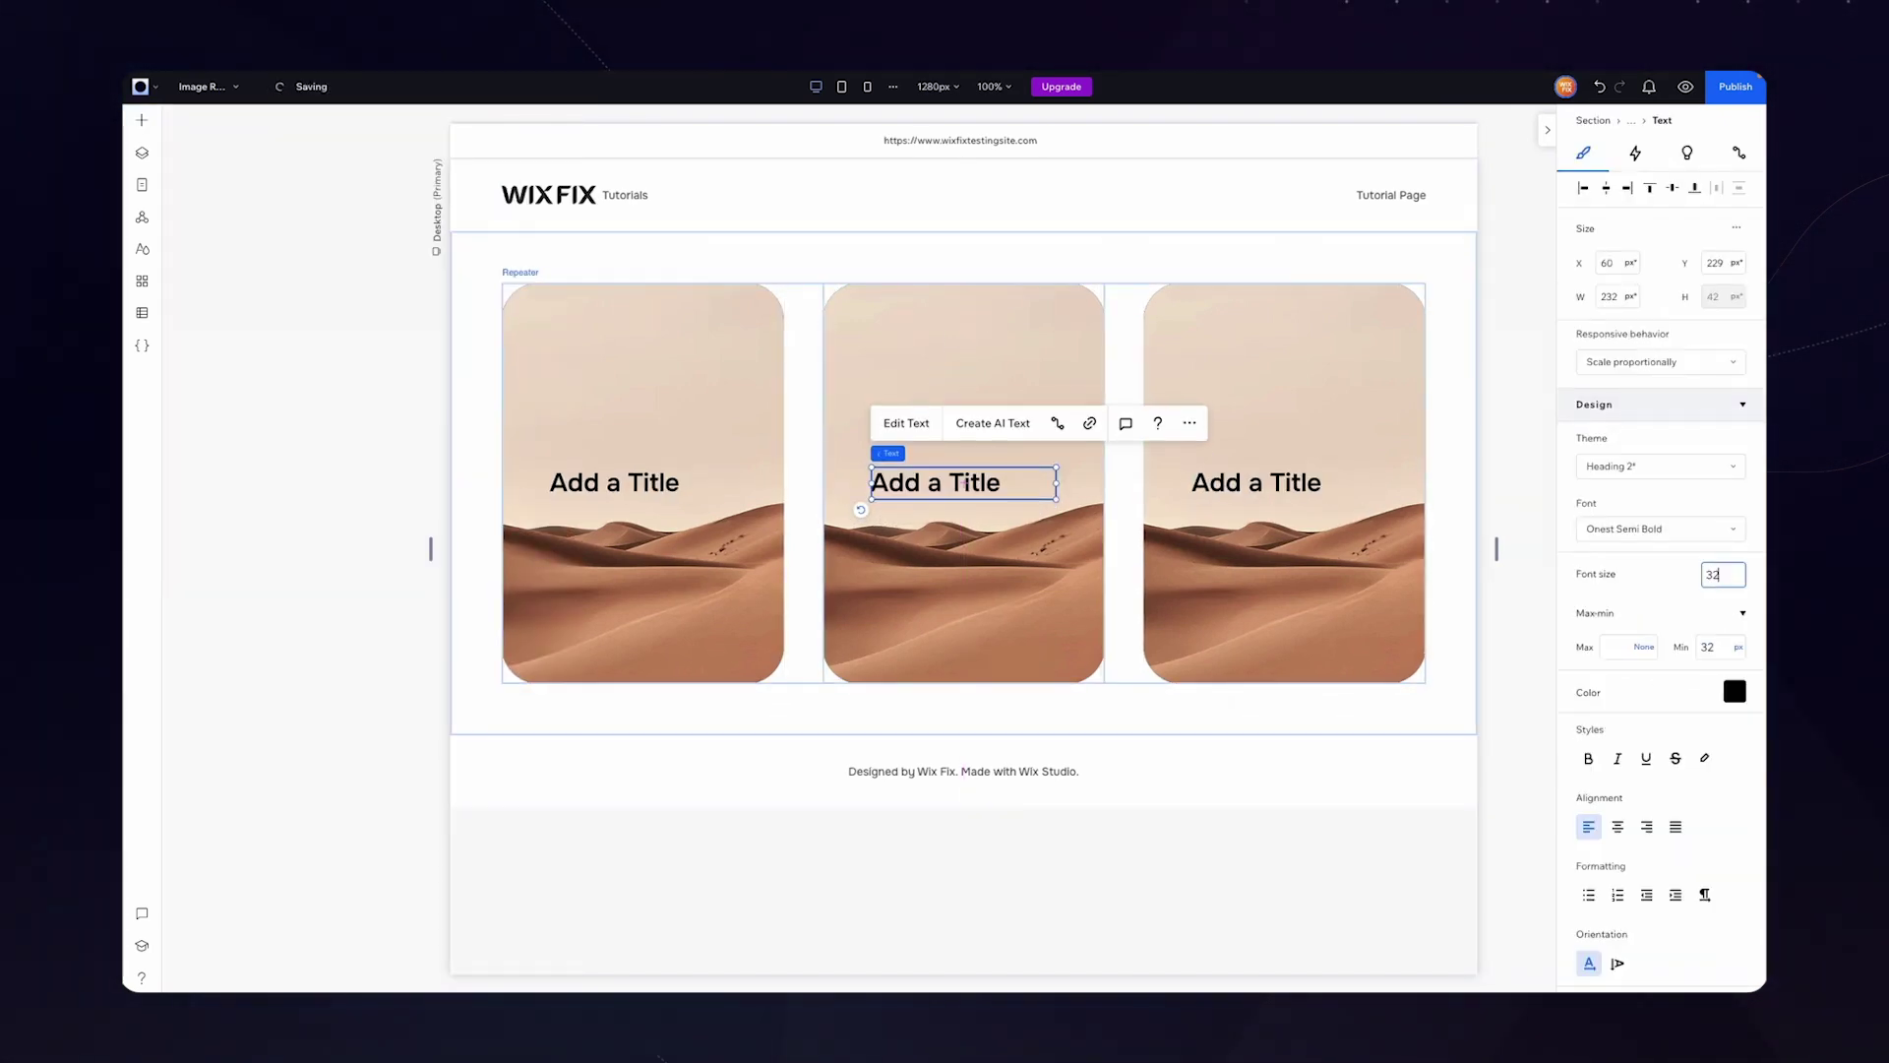
left_click(1733, 691)
left_click(1606, 743)
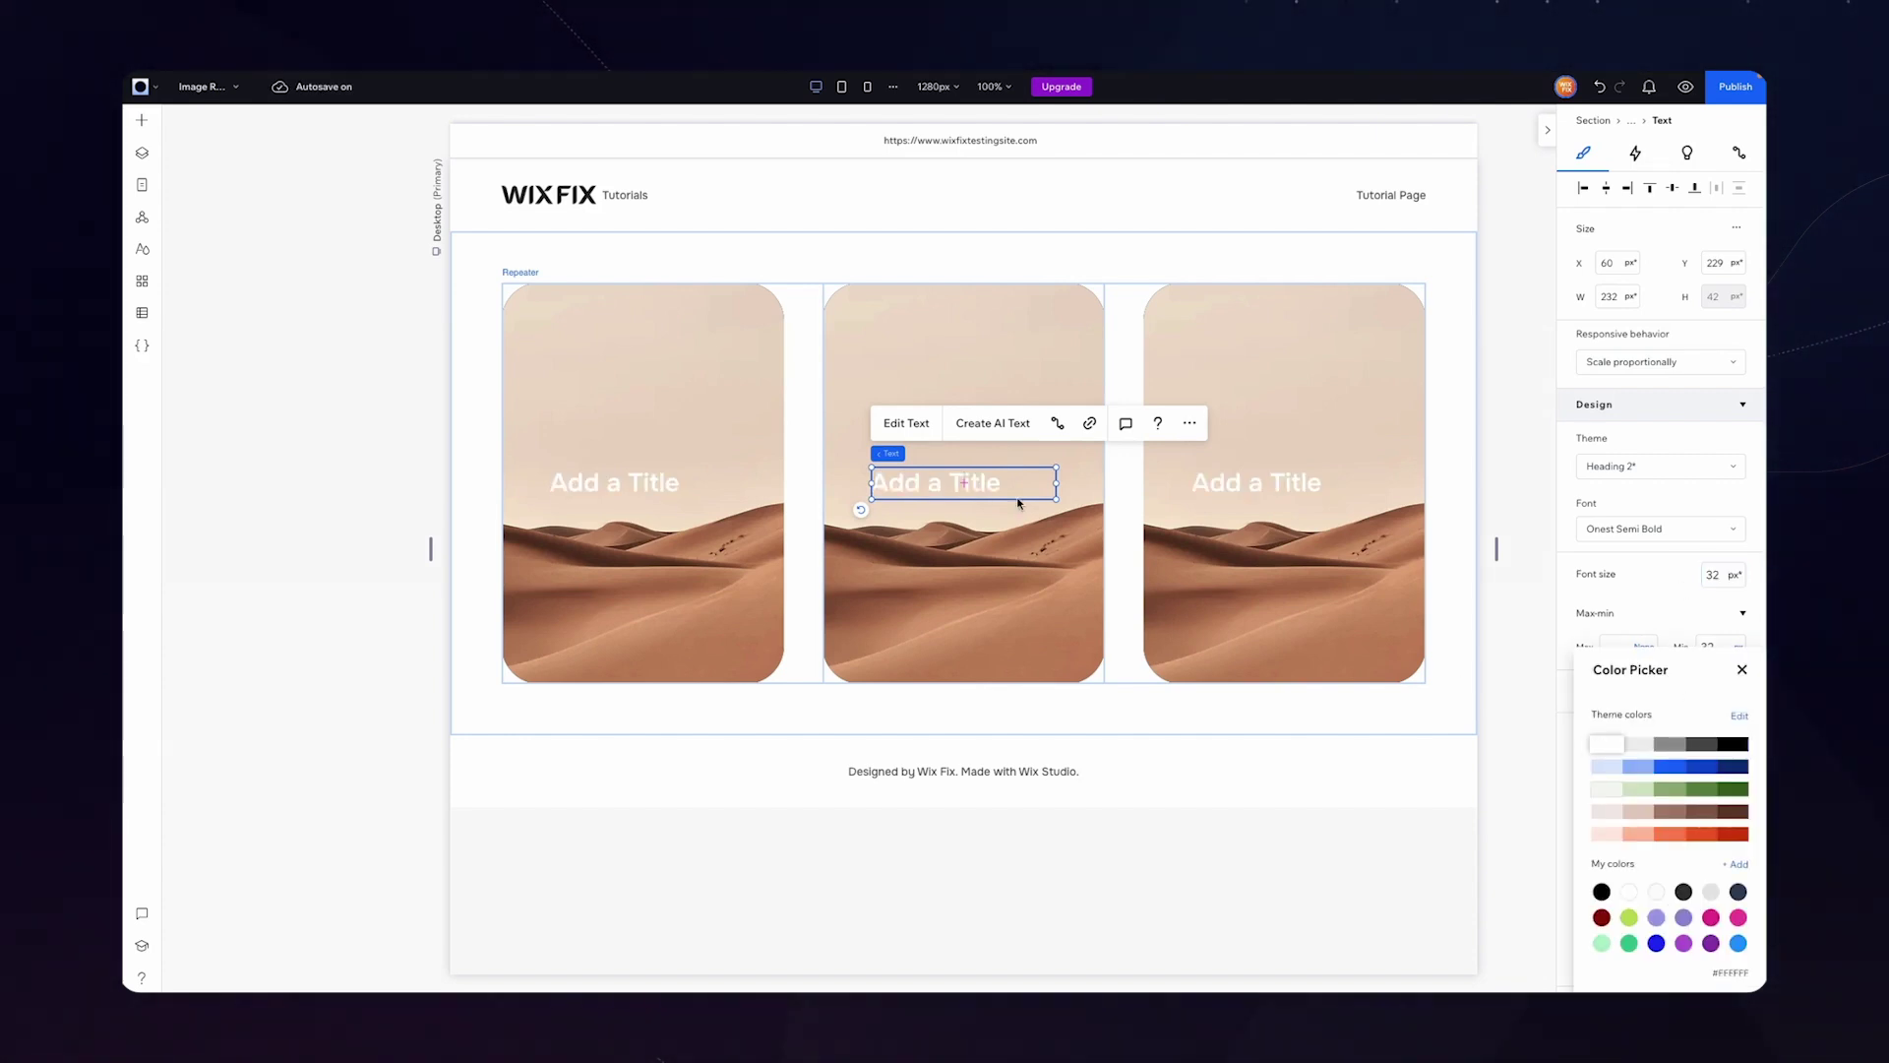
left_click(1641, 588)
left_click(1618, 828)
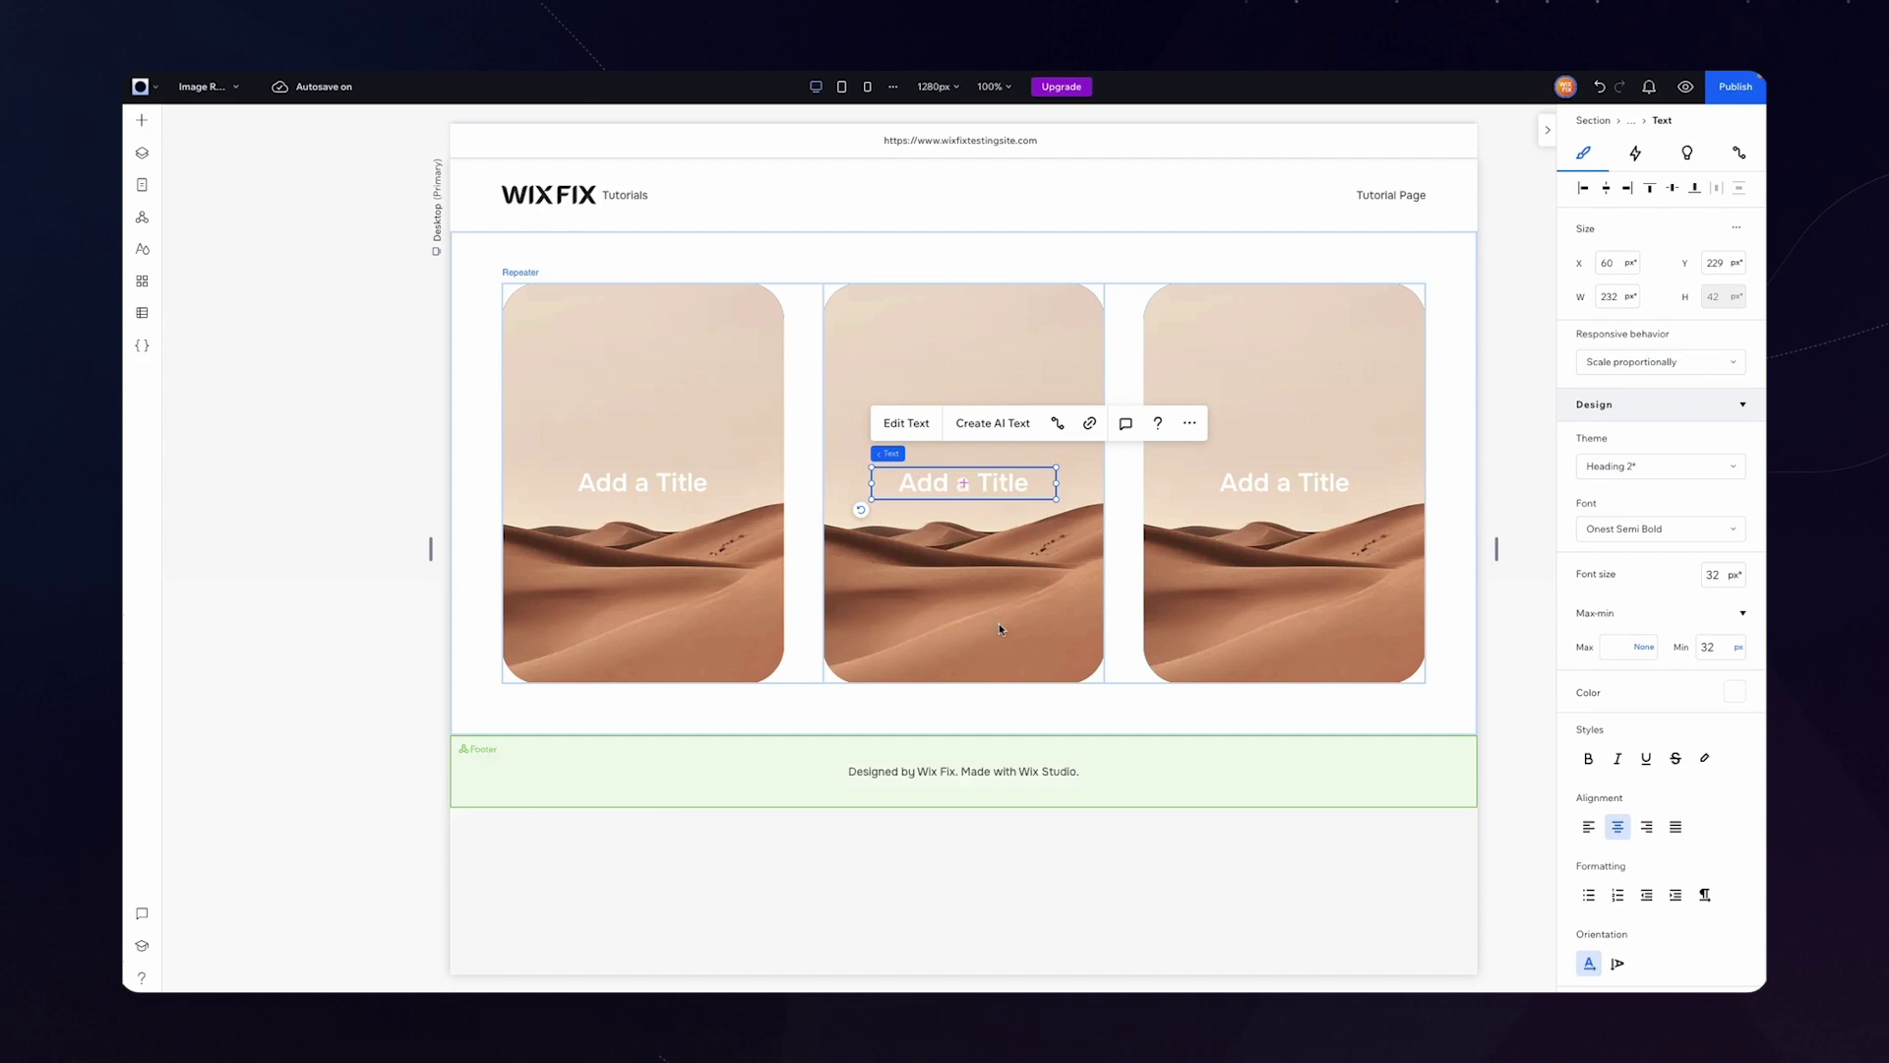
left_click(923, 582)
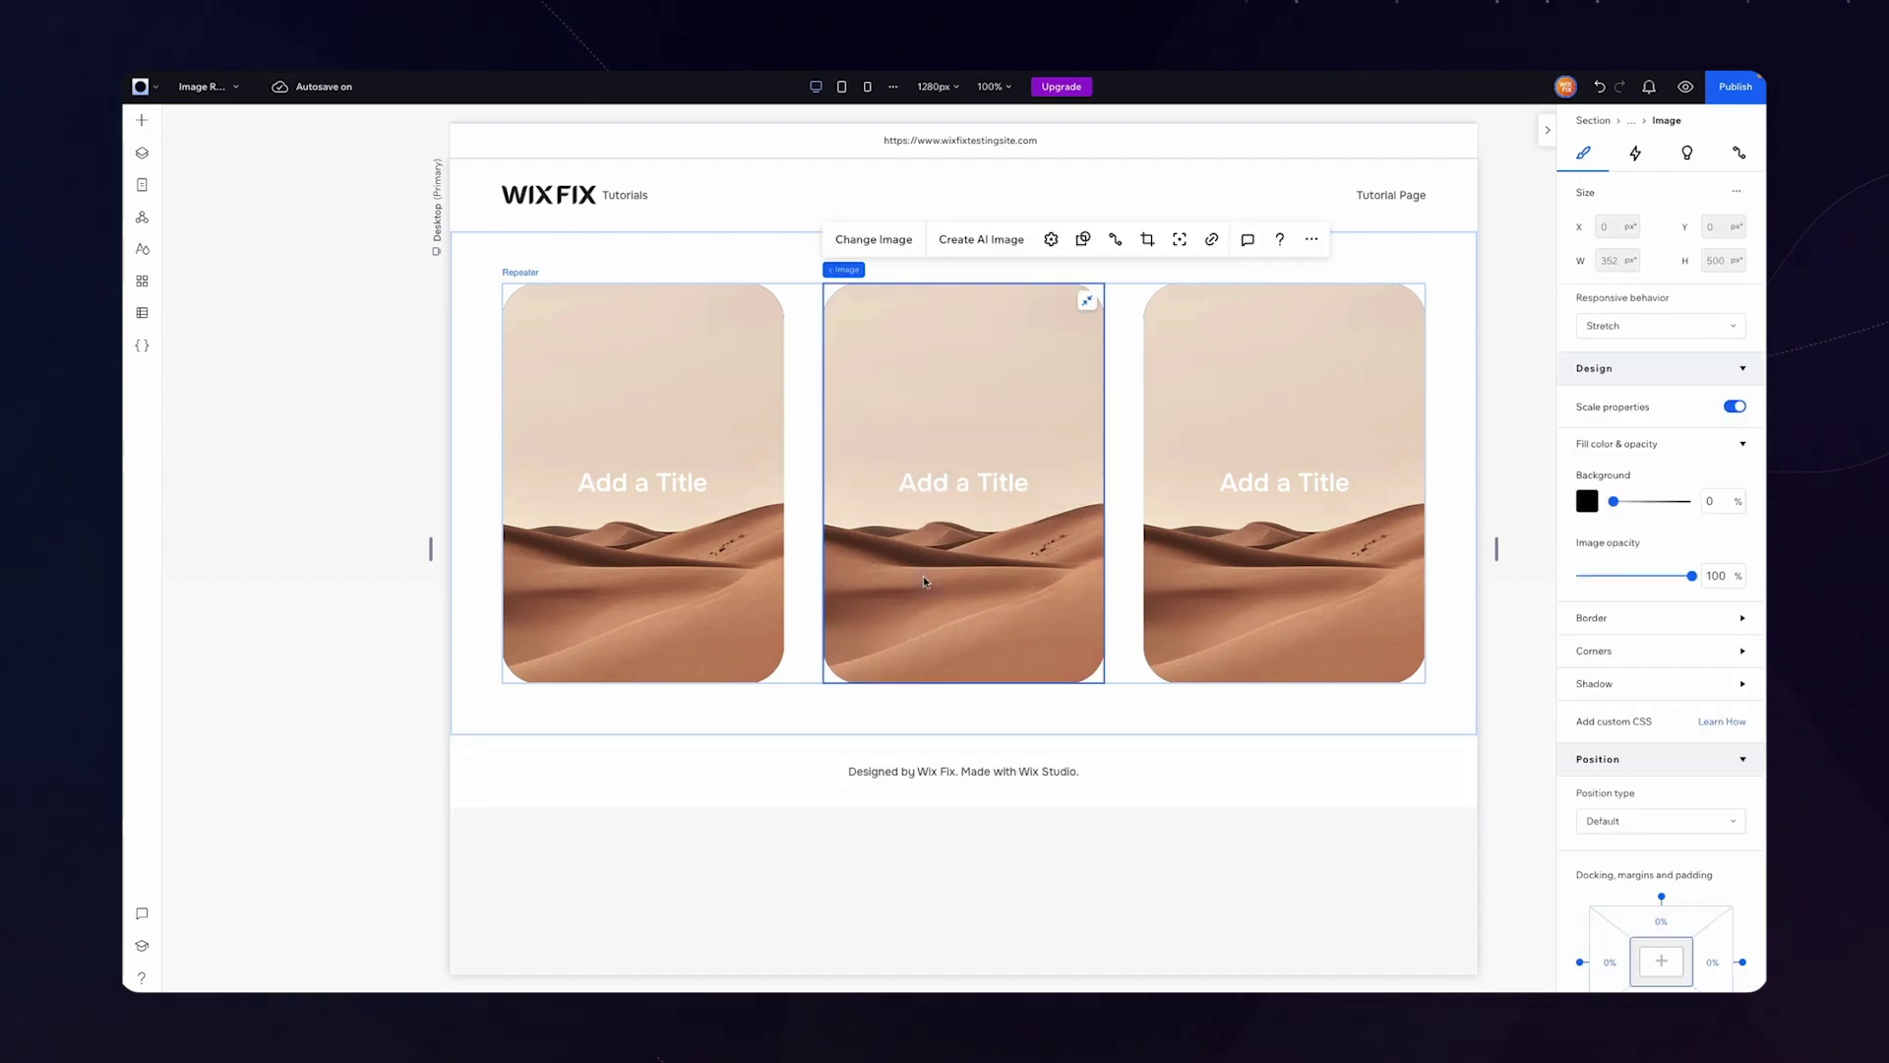
Step: Swap in new card photos and title the three cards Item 1, Item 2 and Item 3
left_click(875, 240)
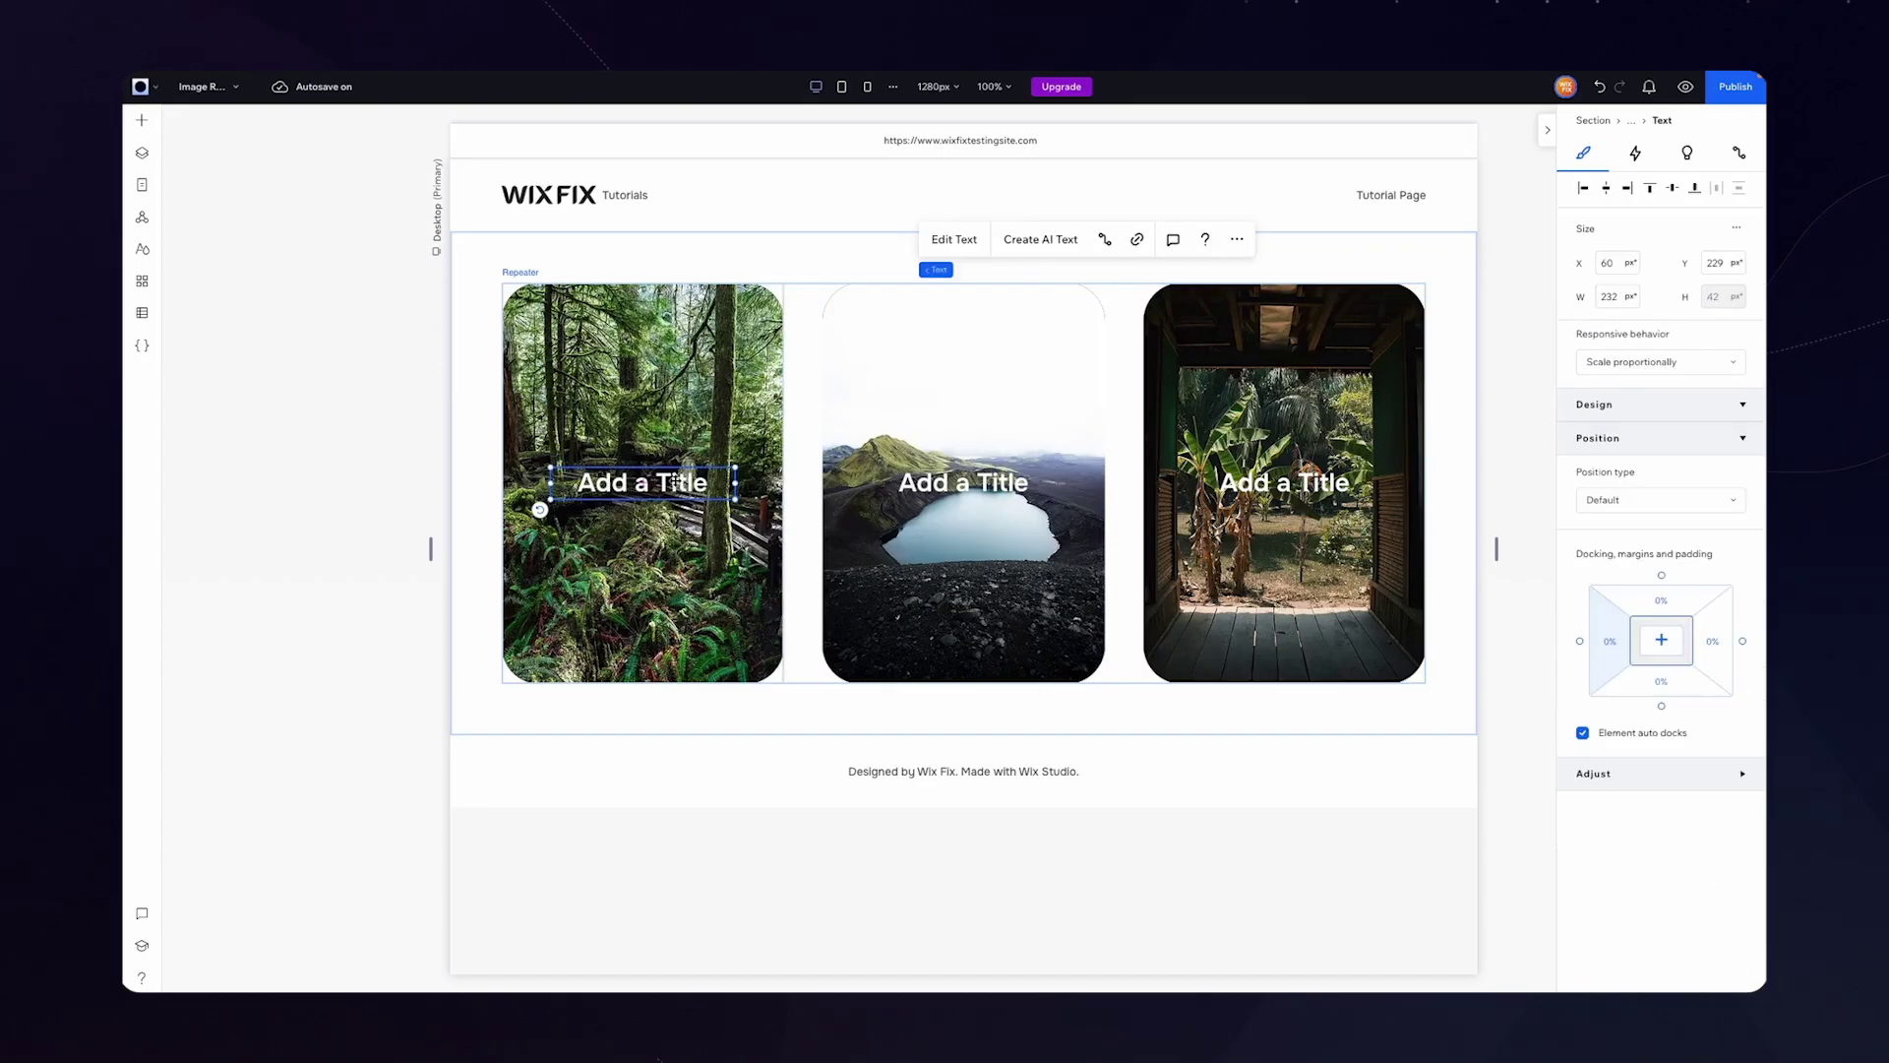
double_click(675, 482)
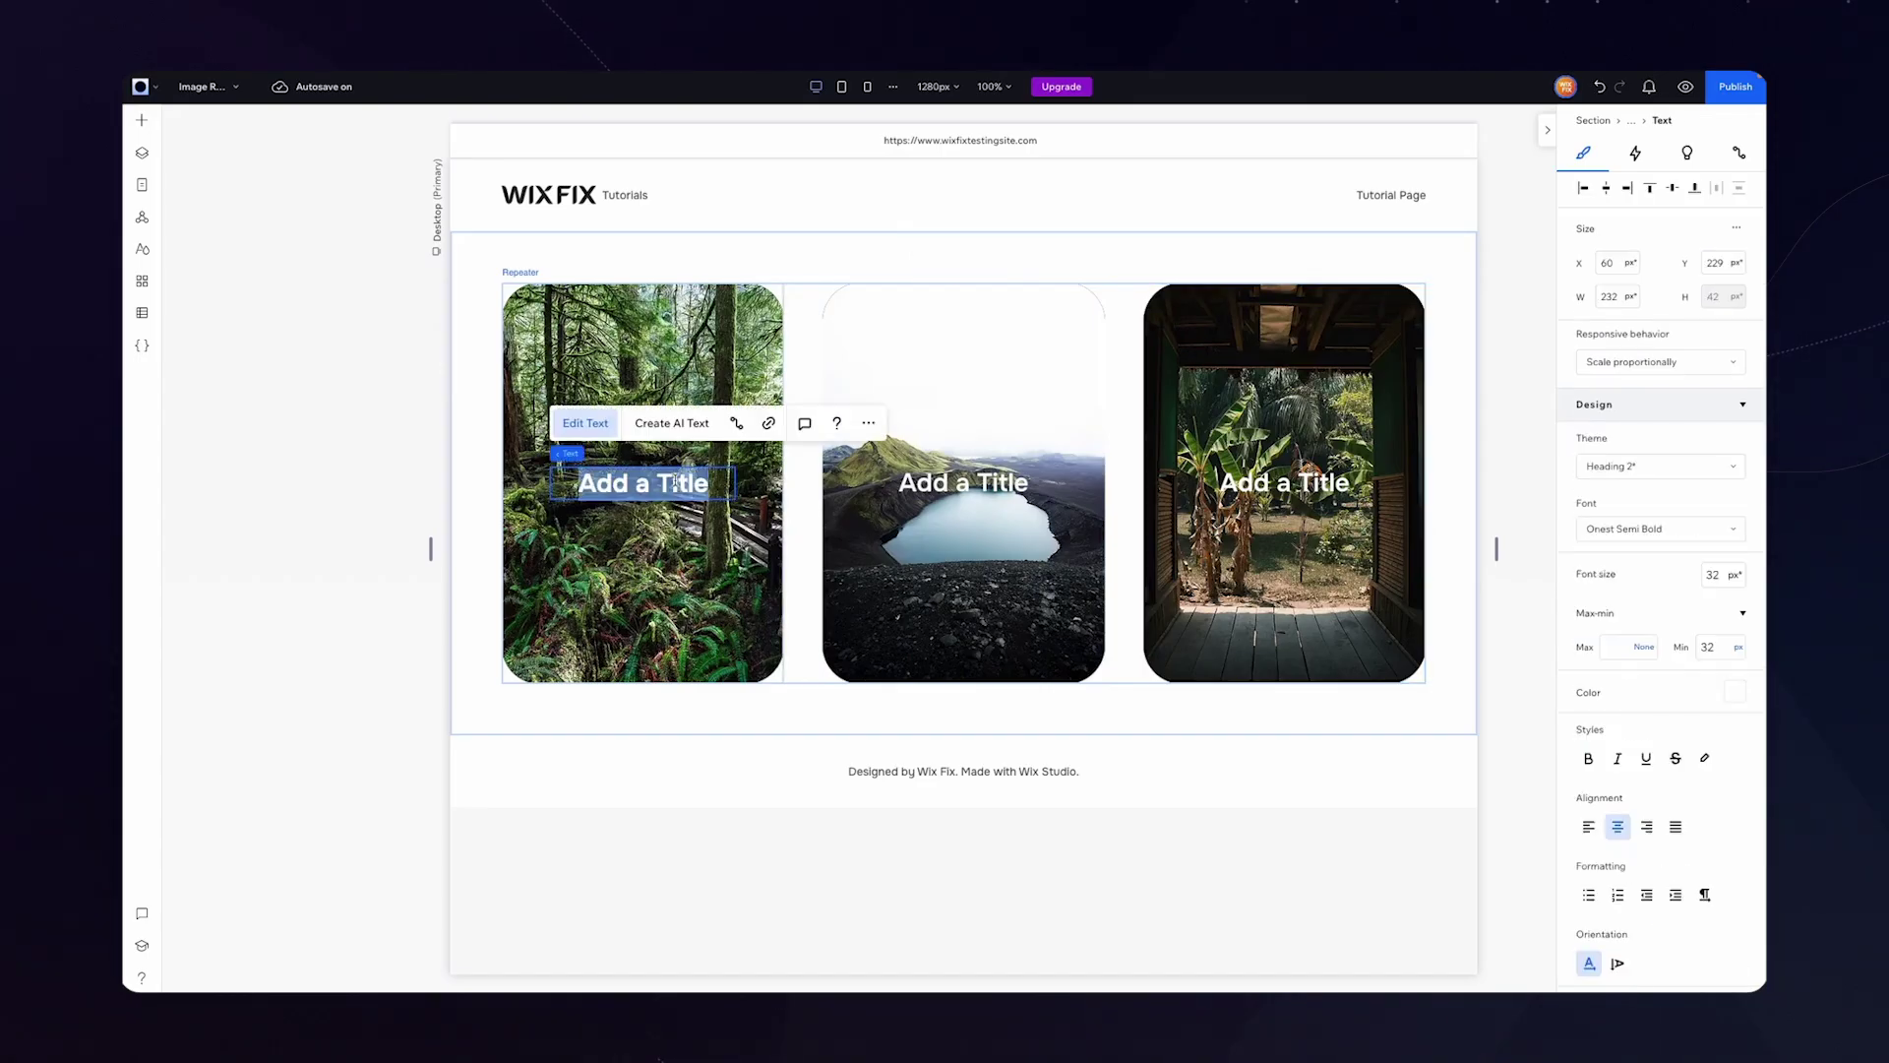
type("Item 1")
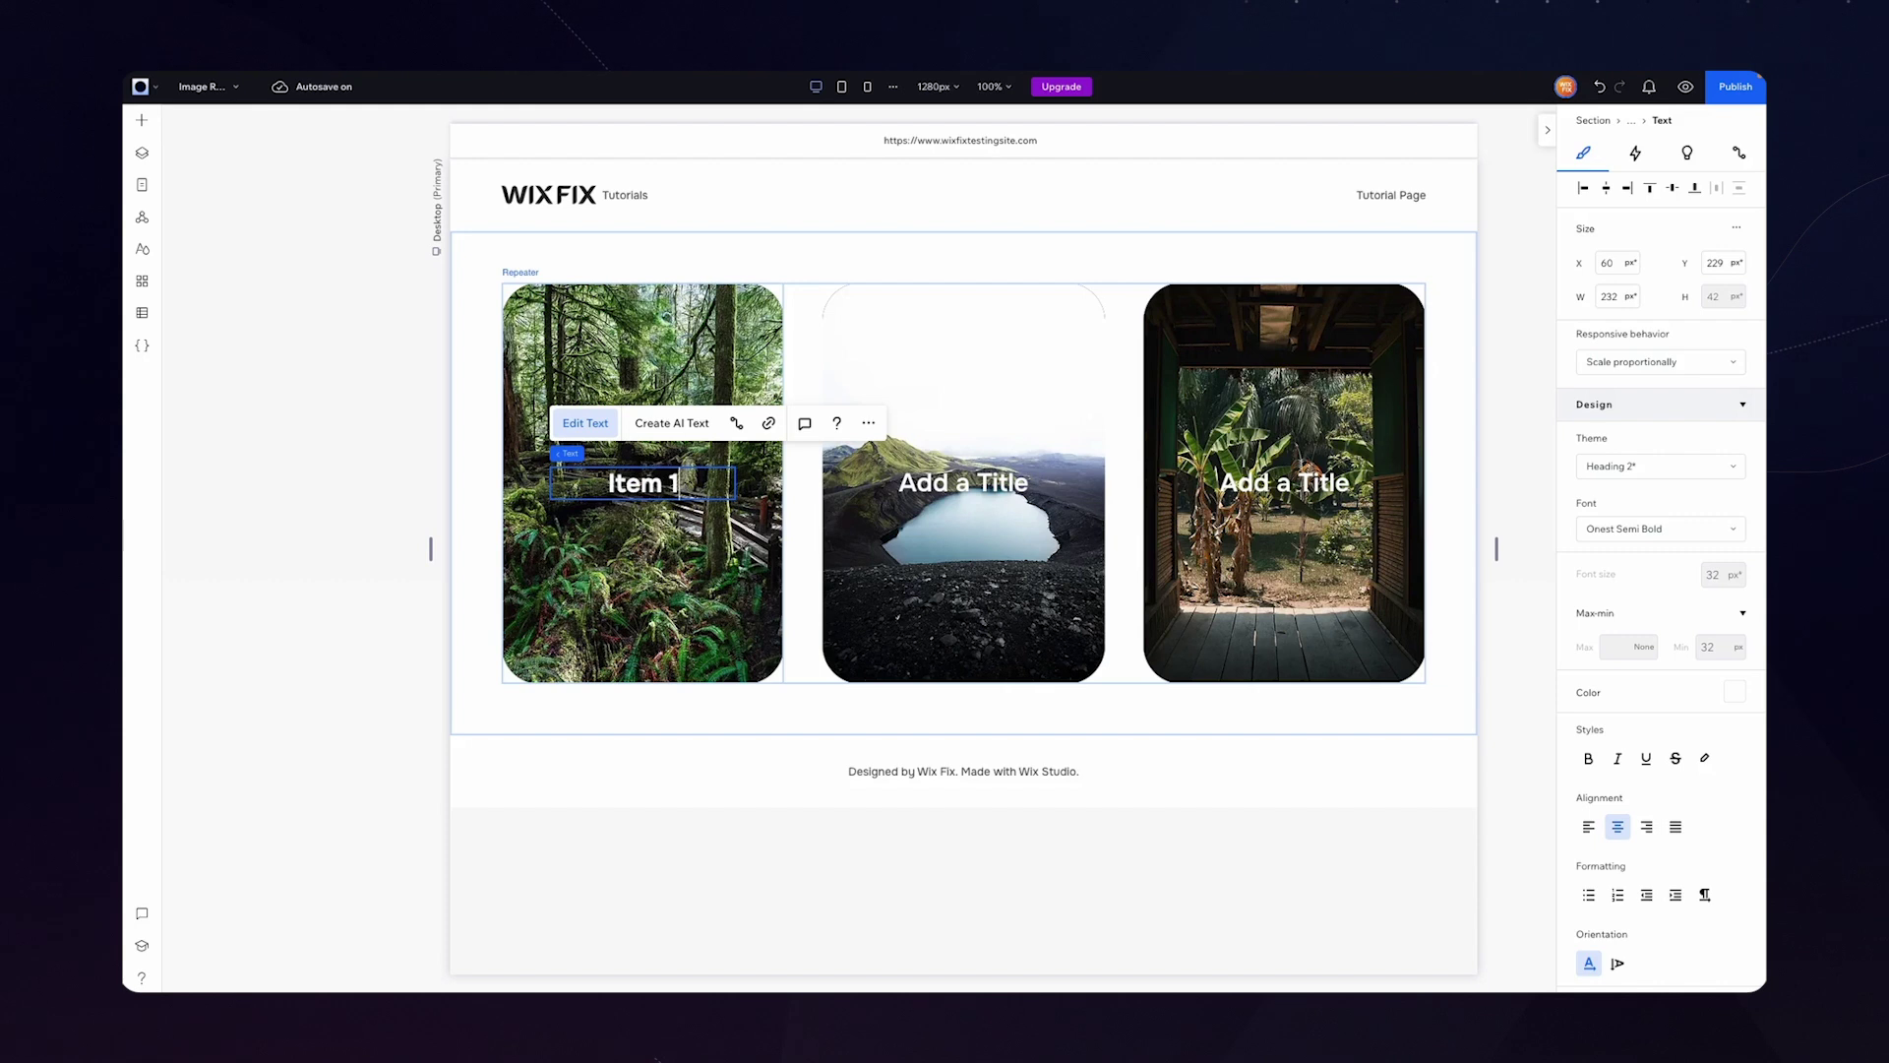
double_click(957, 480)
type("Item 2")
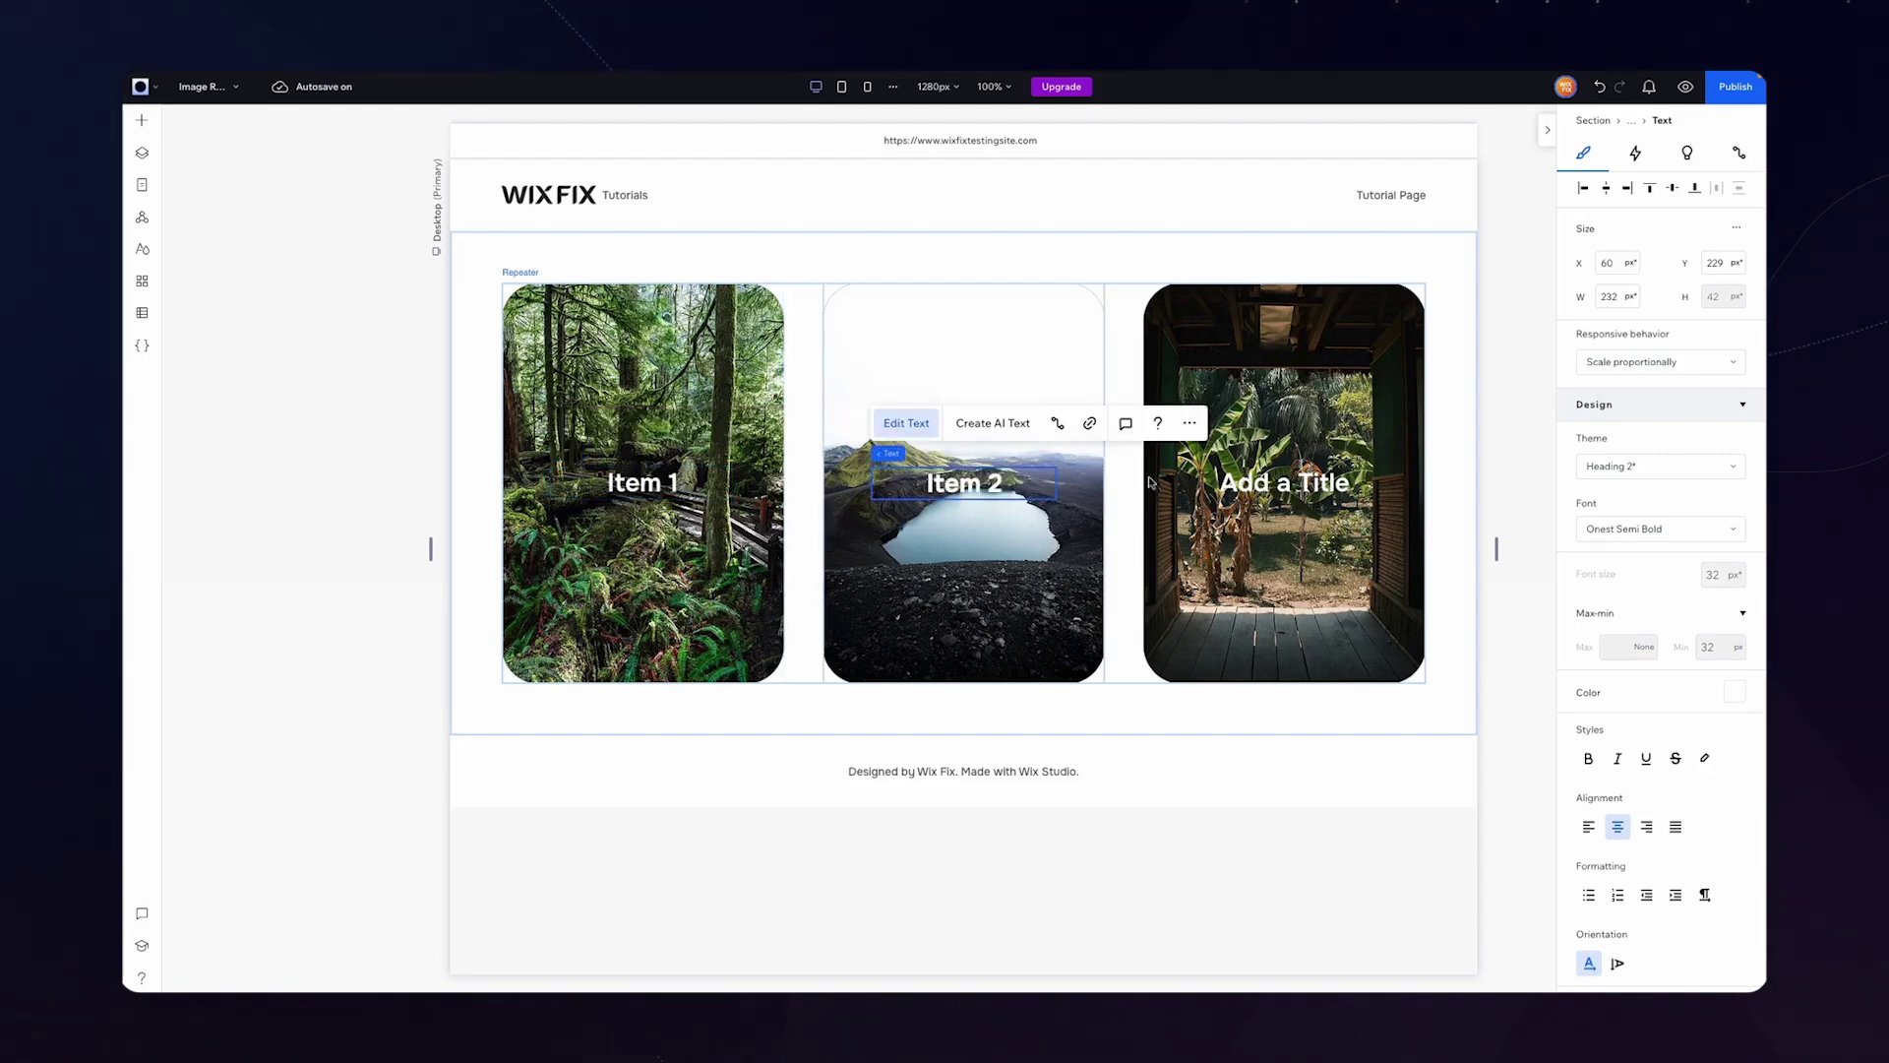
double_click(1284, 482)
type("Item 3")
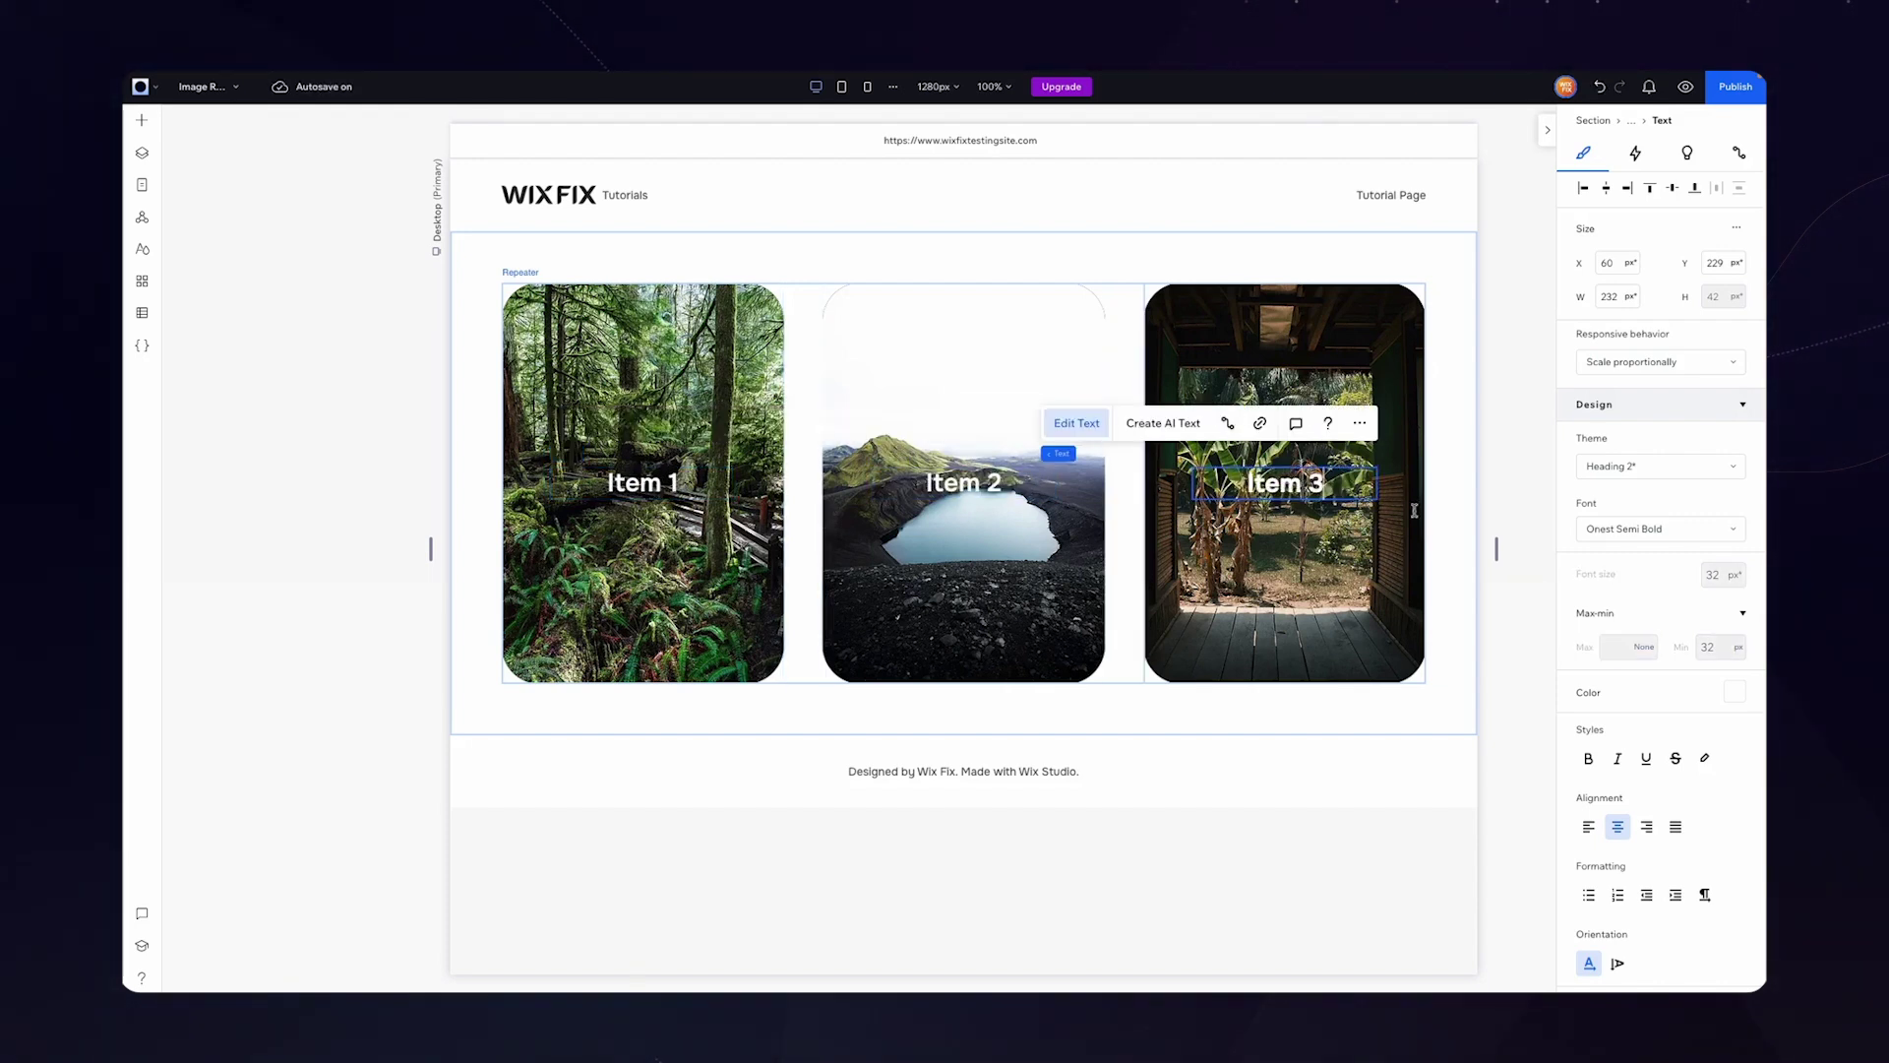
left_click(1464, 508)
left_click(837, 311)
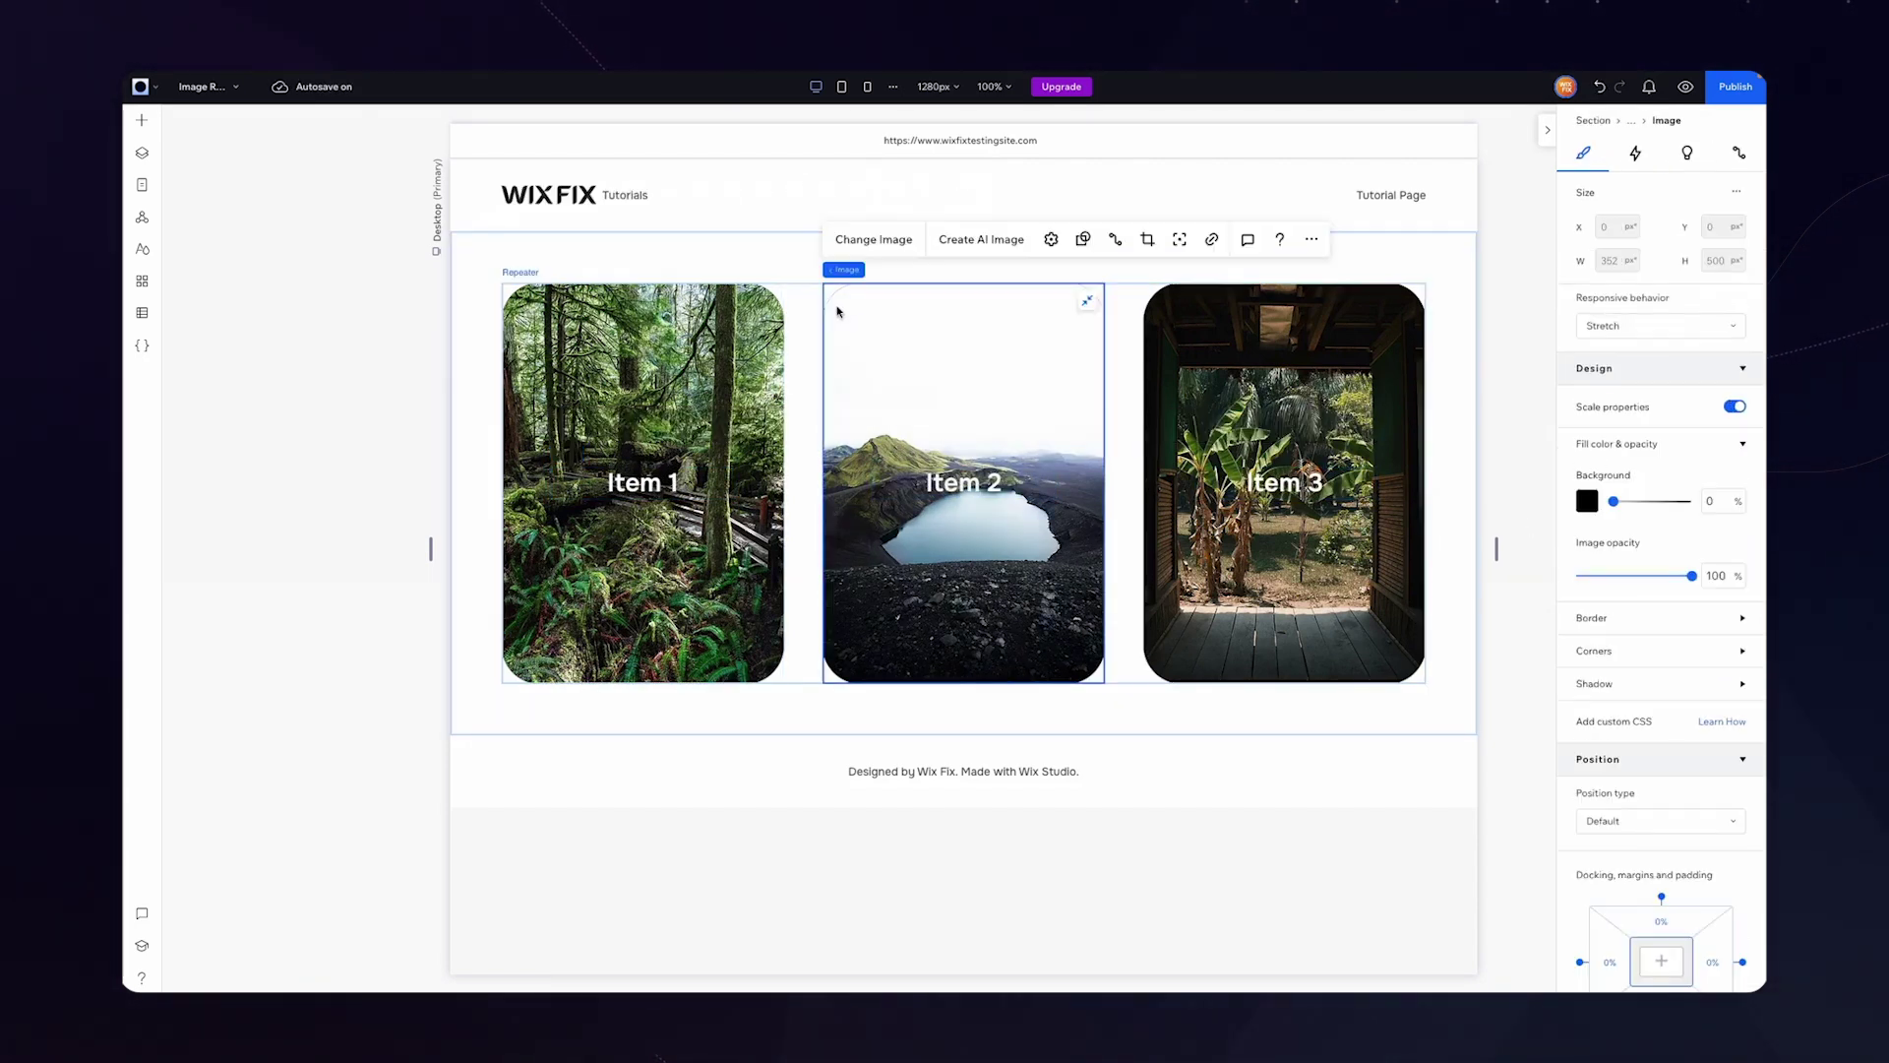
Step: Set the card photo's corner radius to 46 px
left_click(1627, 656)
left_click(1598, 704)
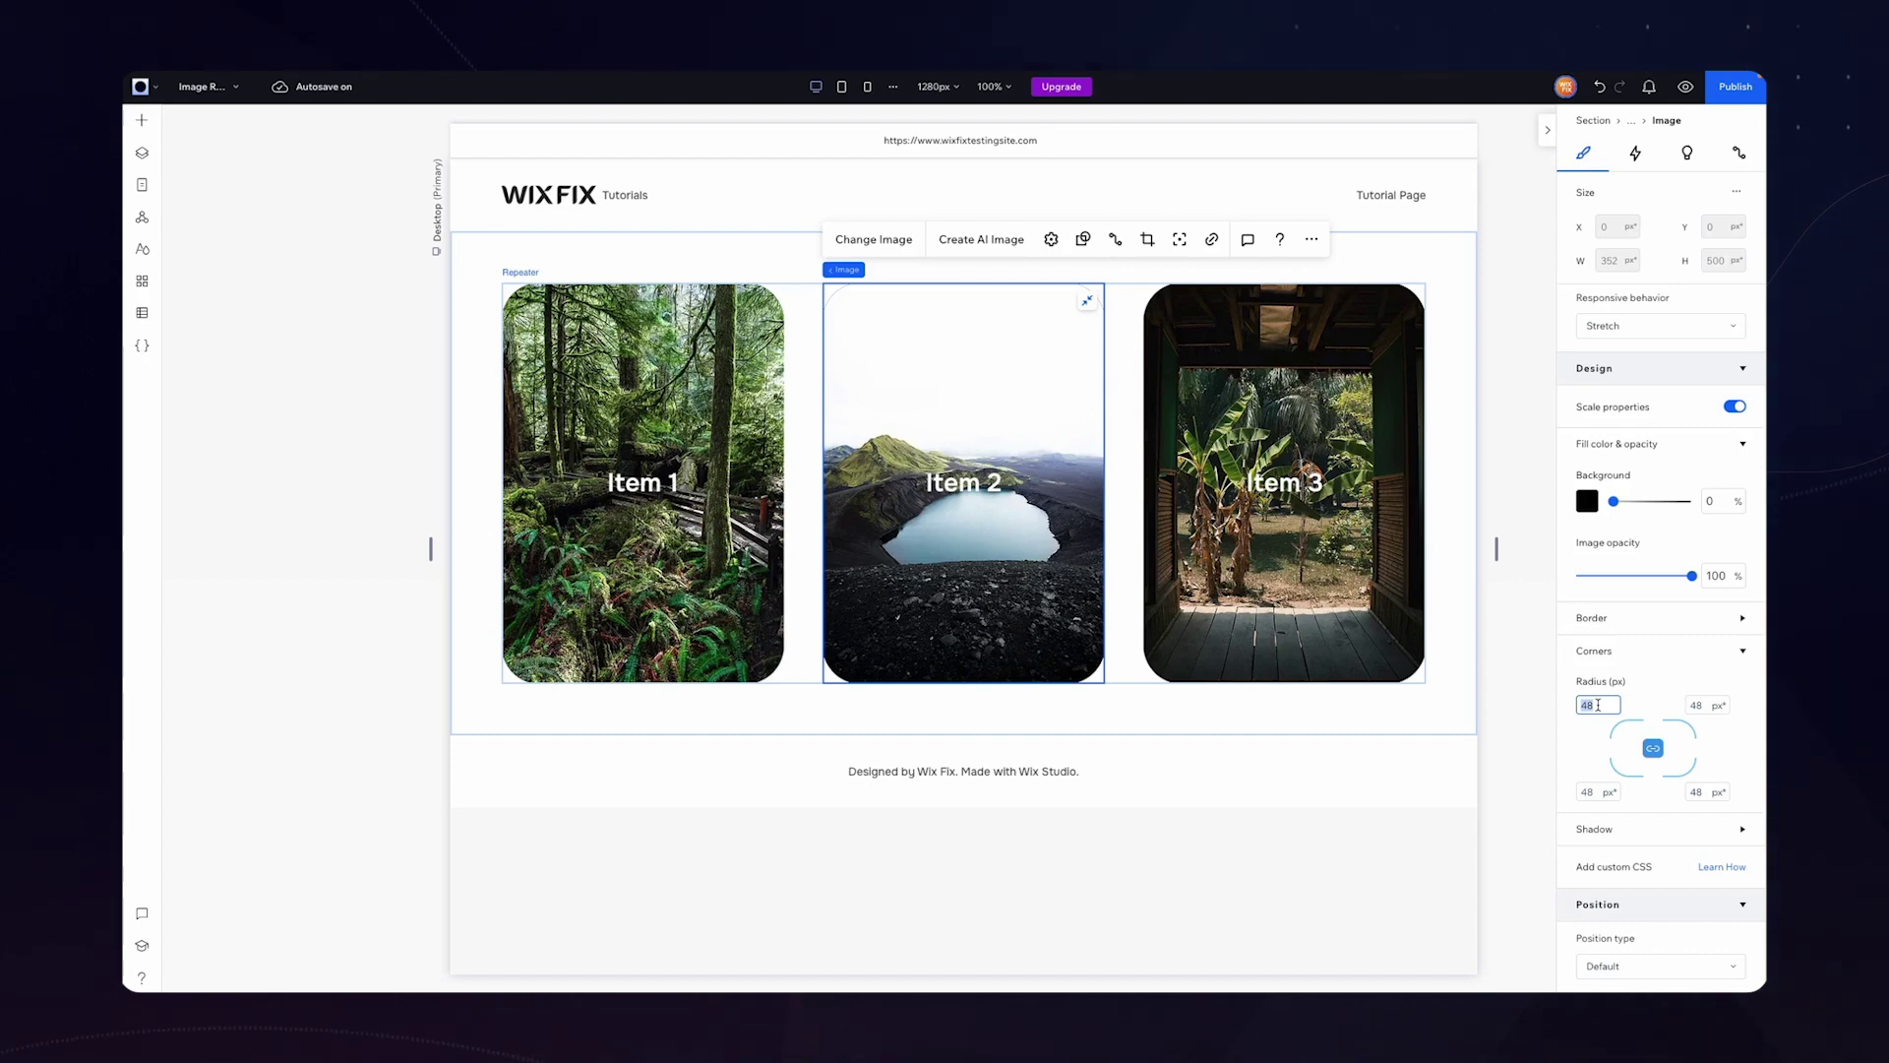
key("Return")
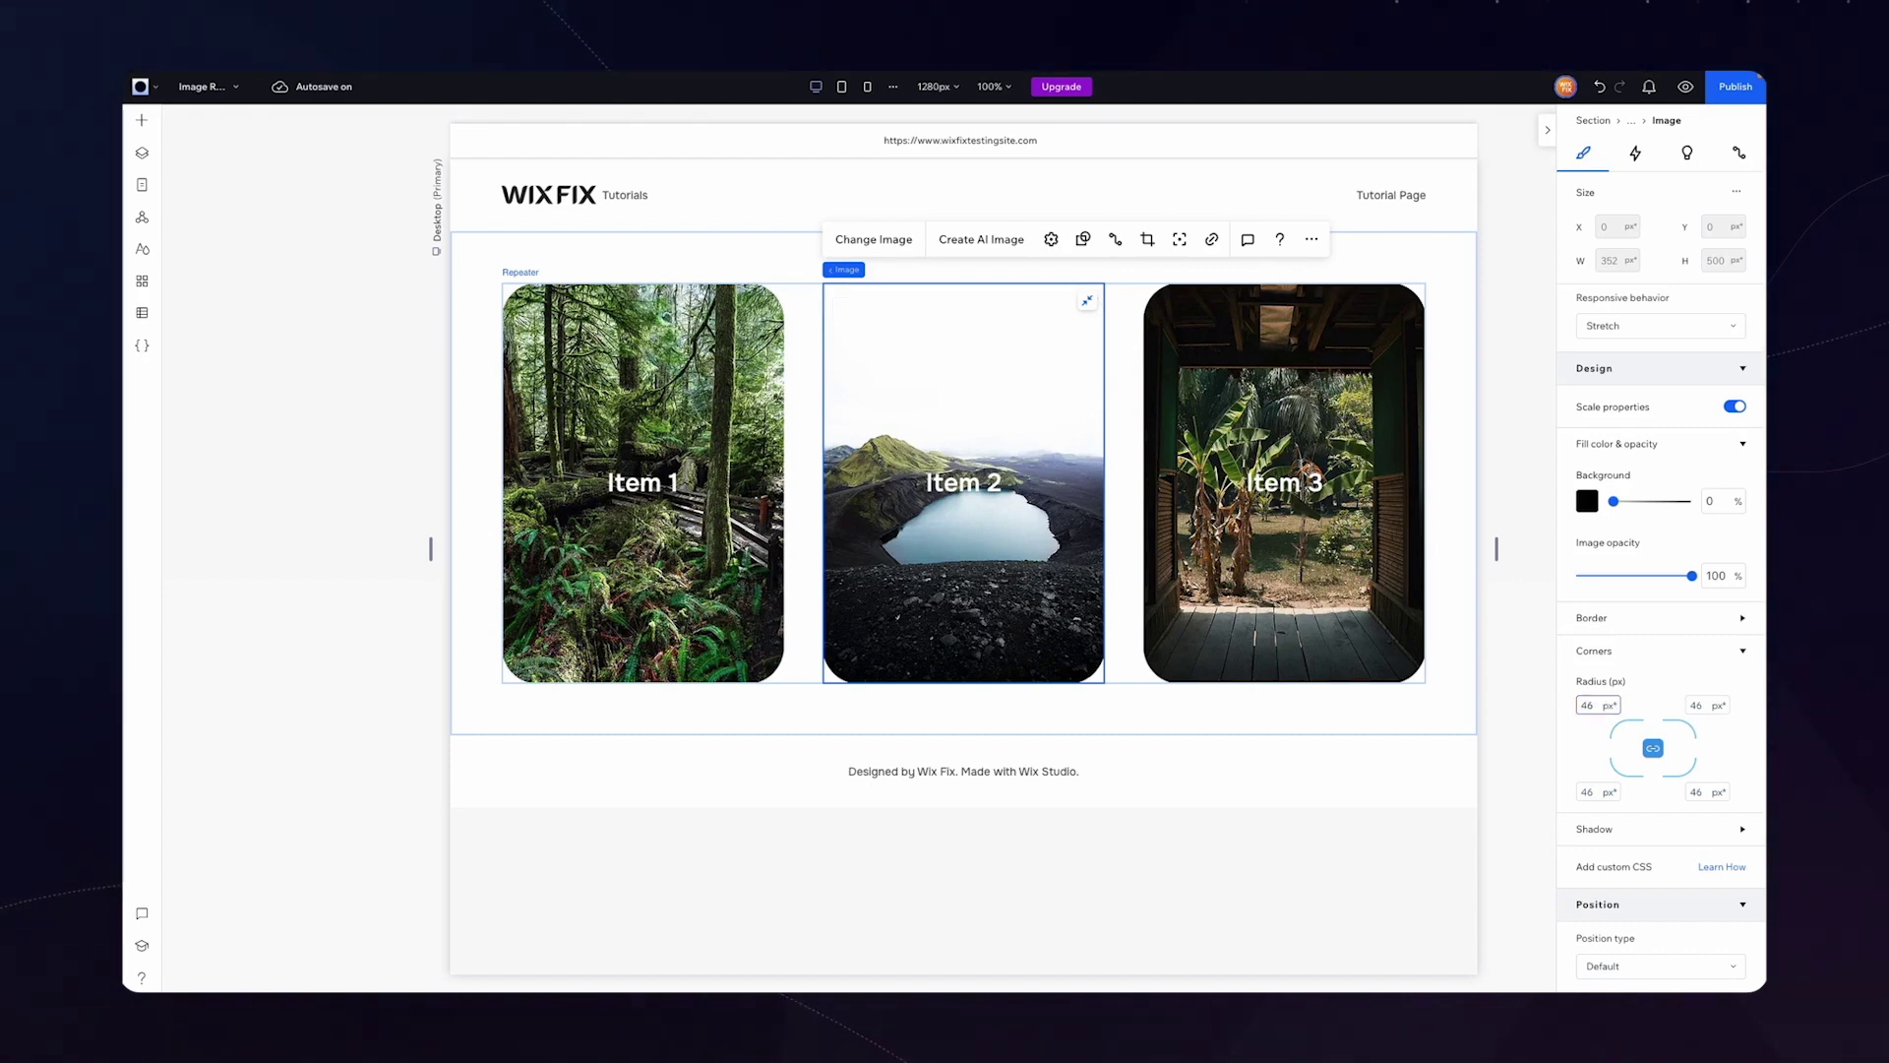
left_click(1457, 657)
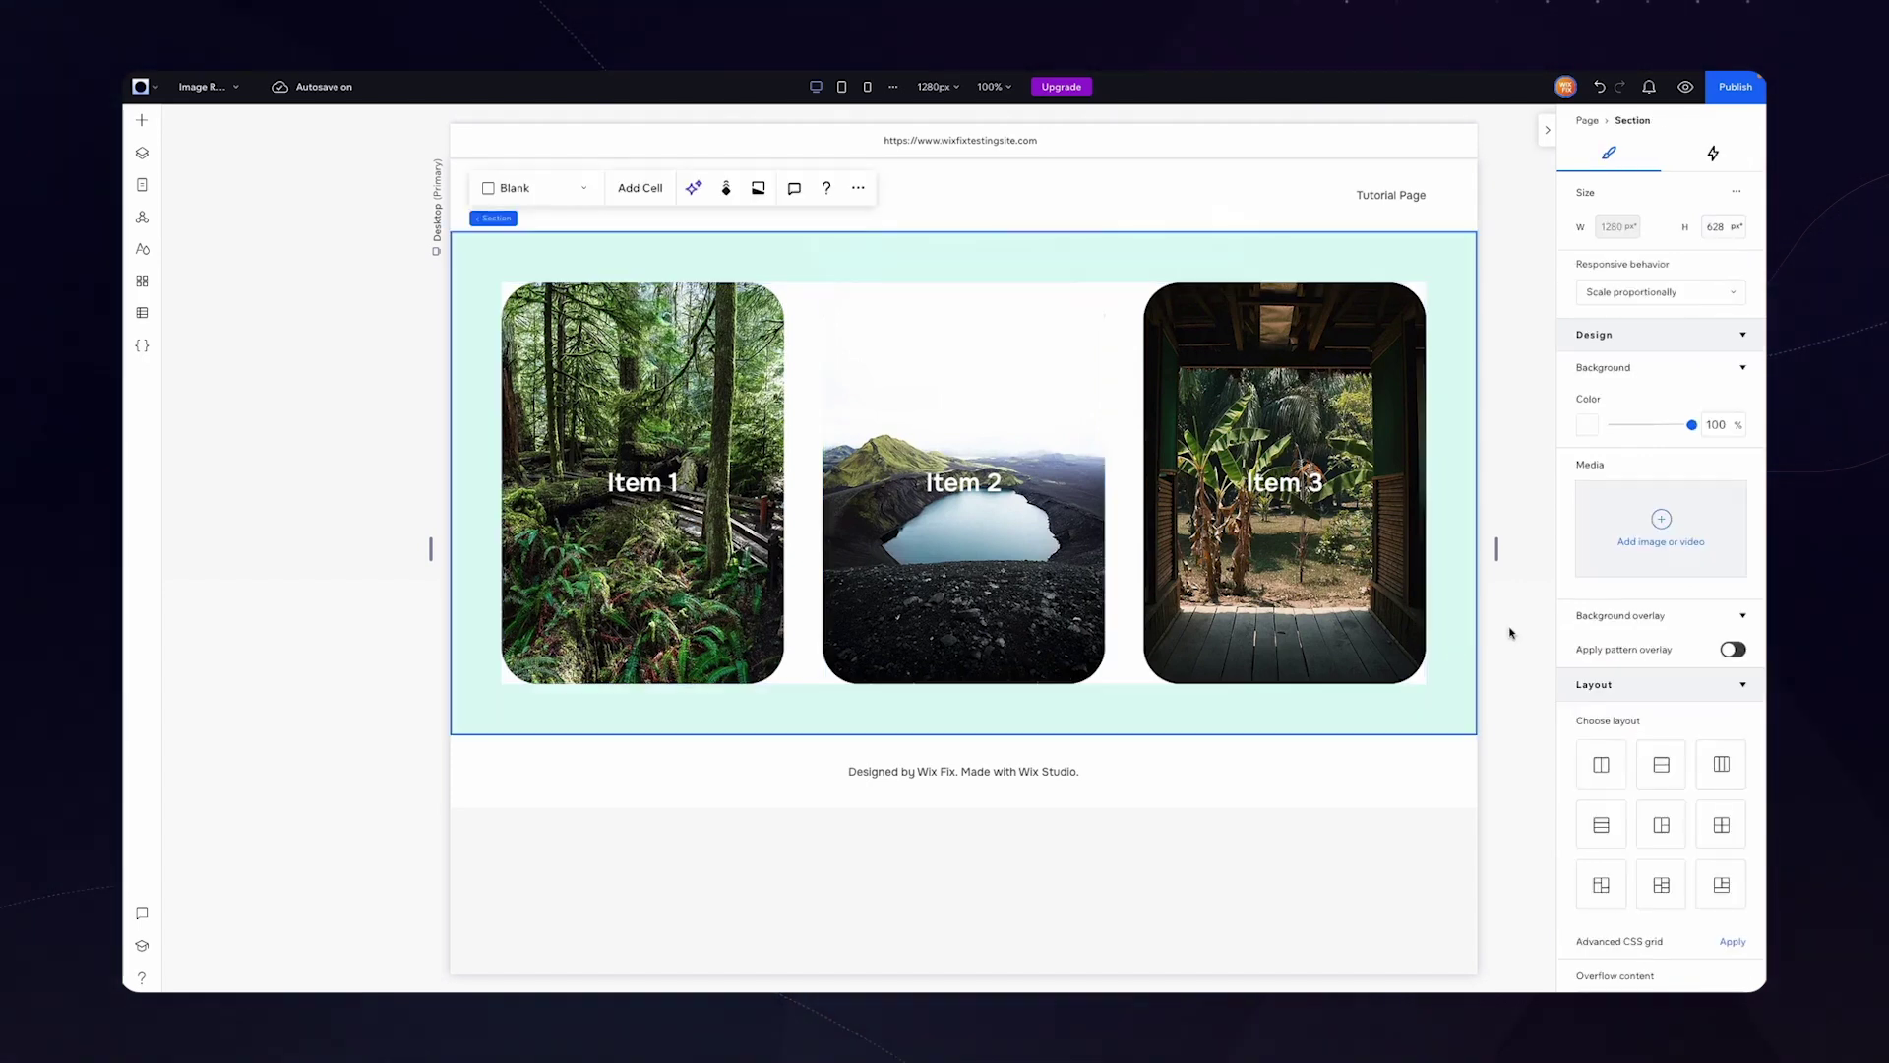
left_click(988, 376)
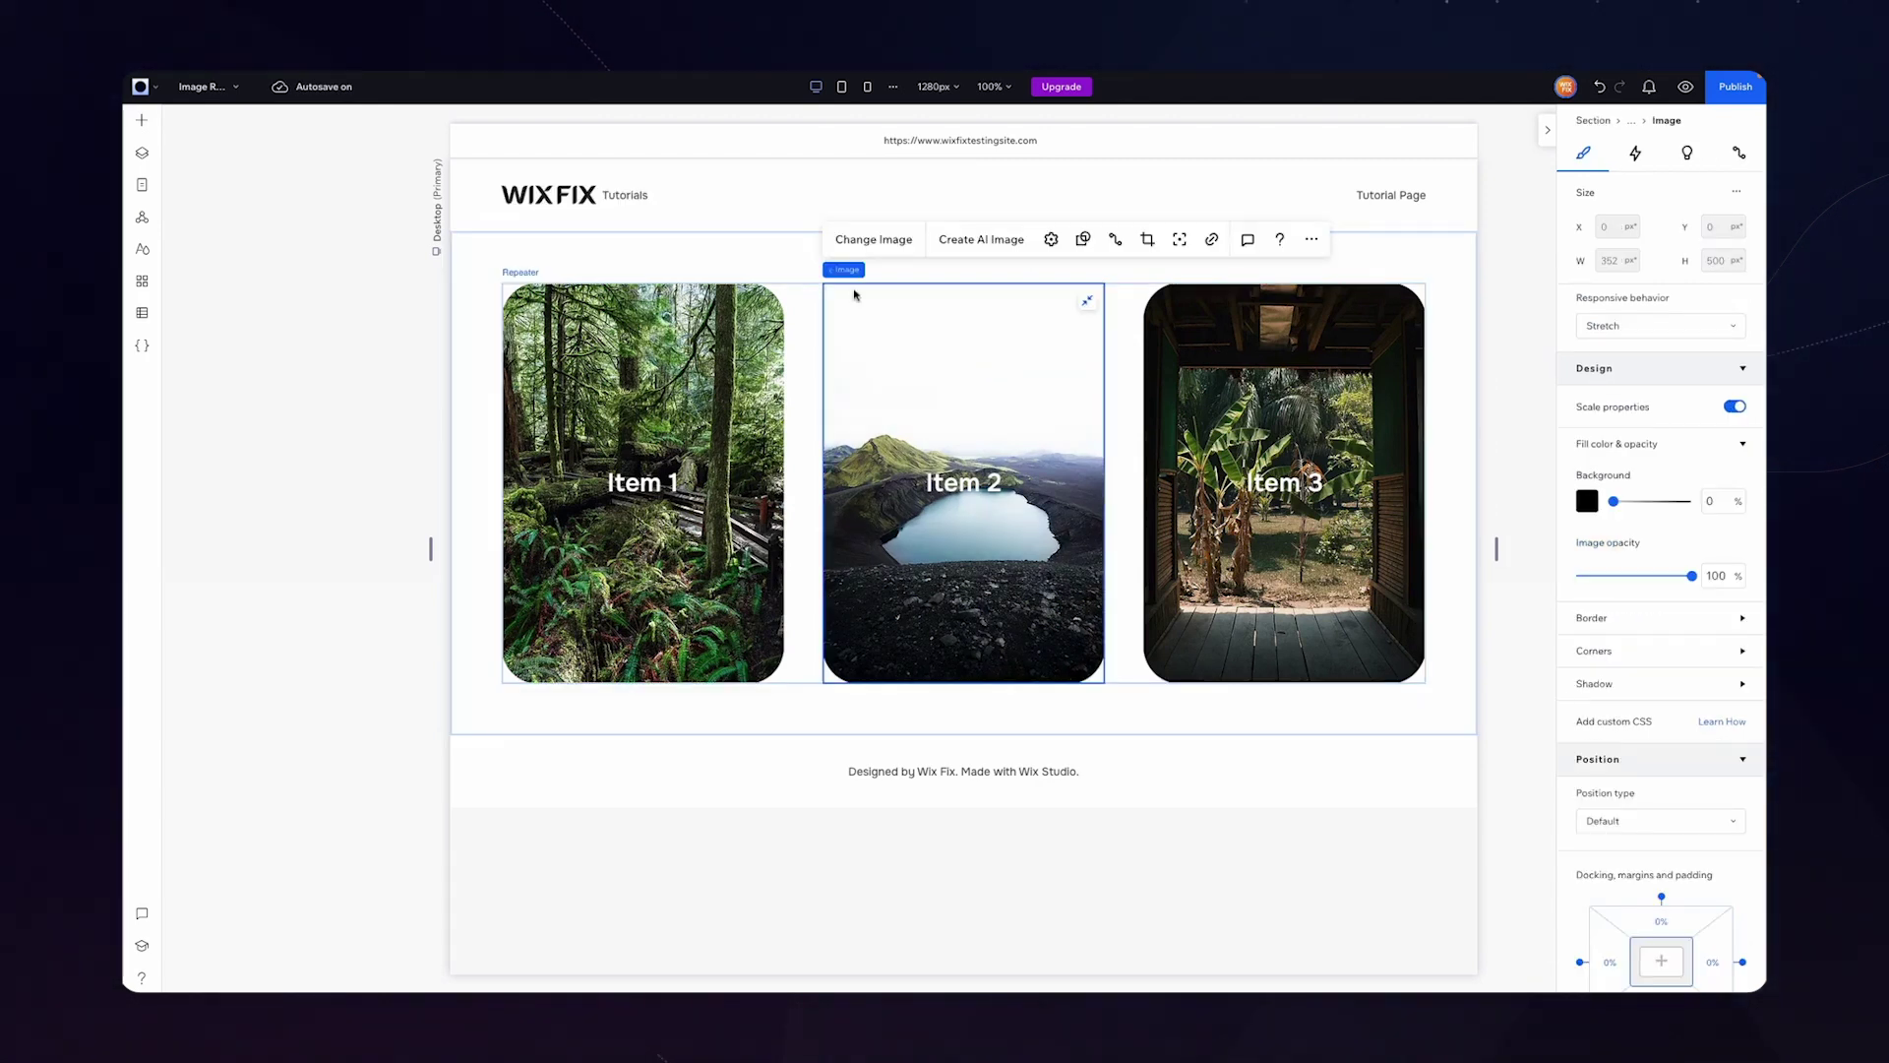
Step: Set the repeater card's own corner radius to 50 px
left_click(933, 269)
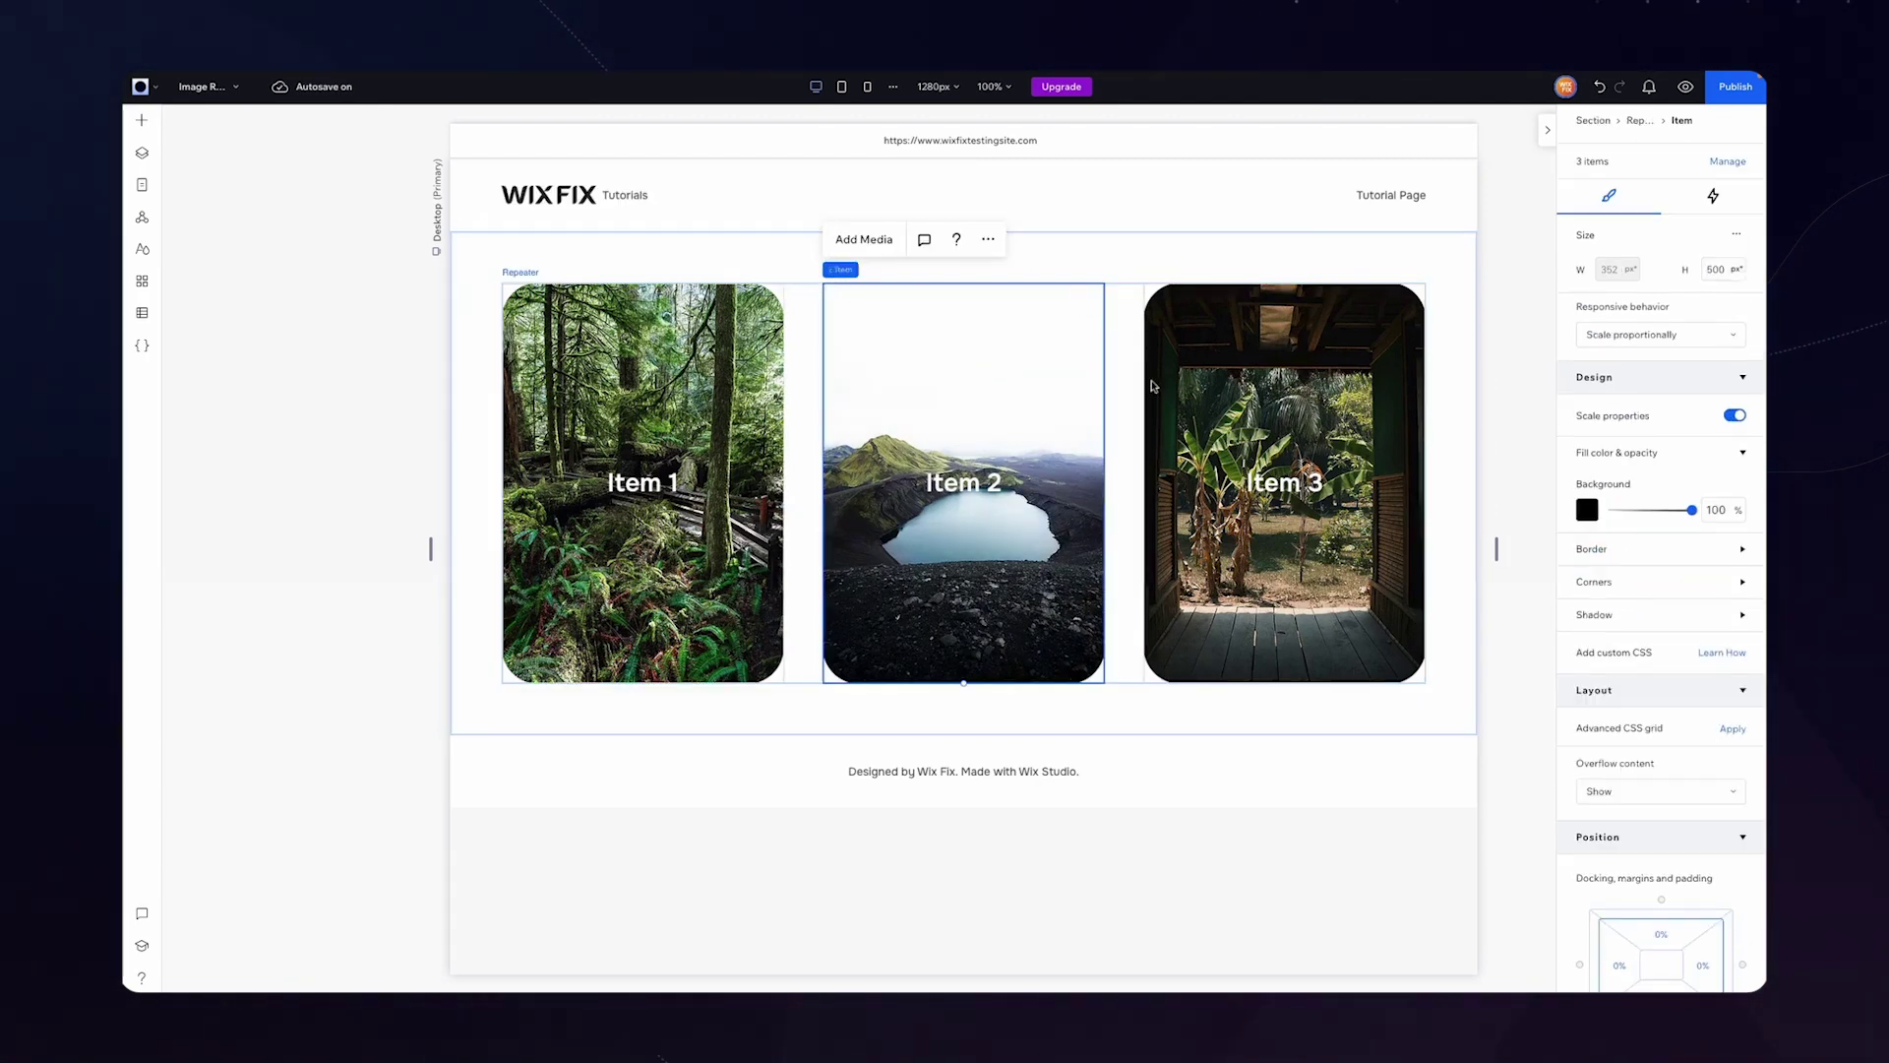
left_click(1618, 586)
left_click(1586, 637)
type("50")
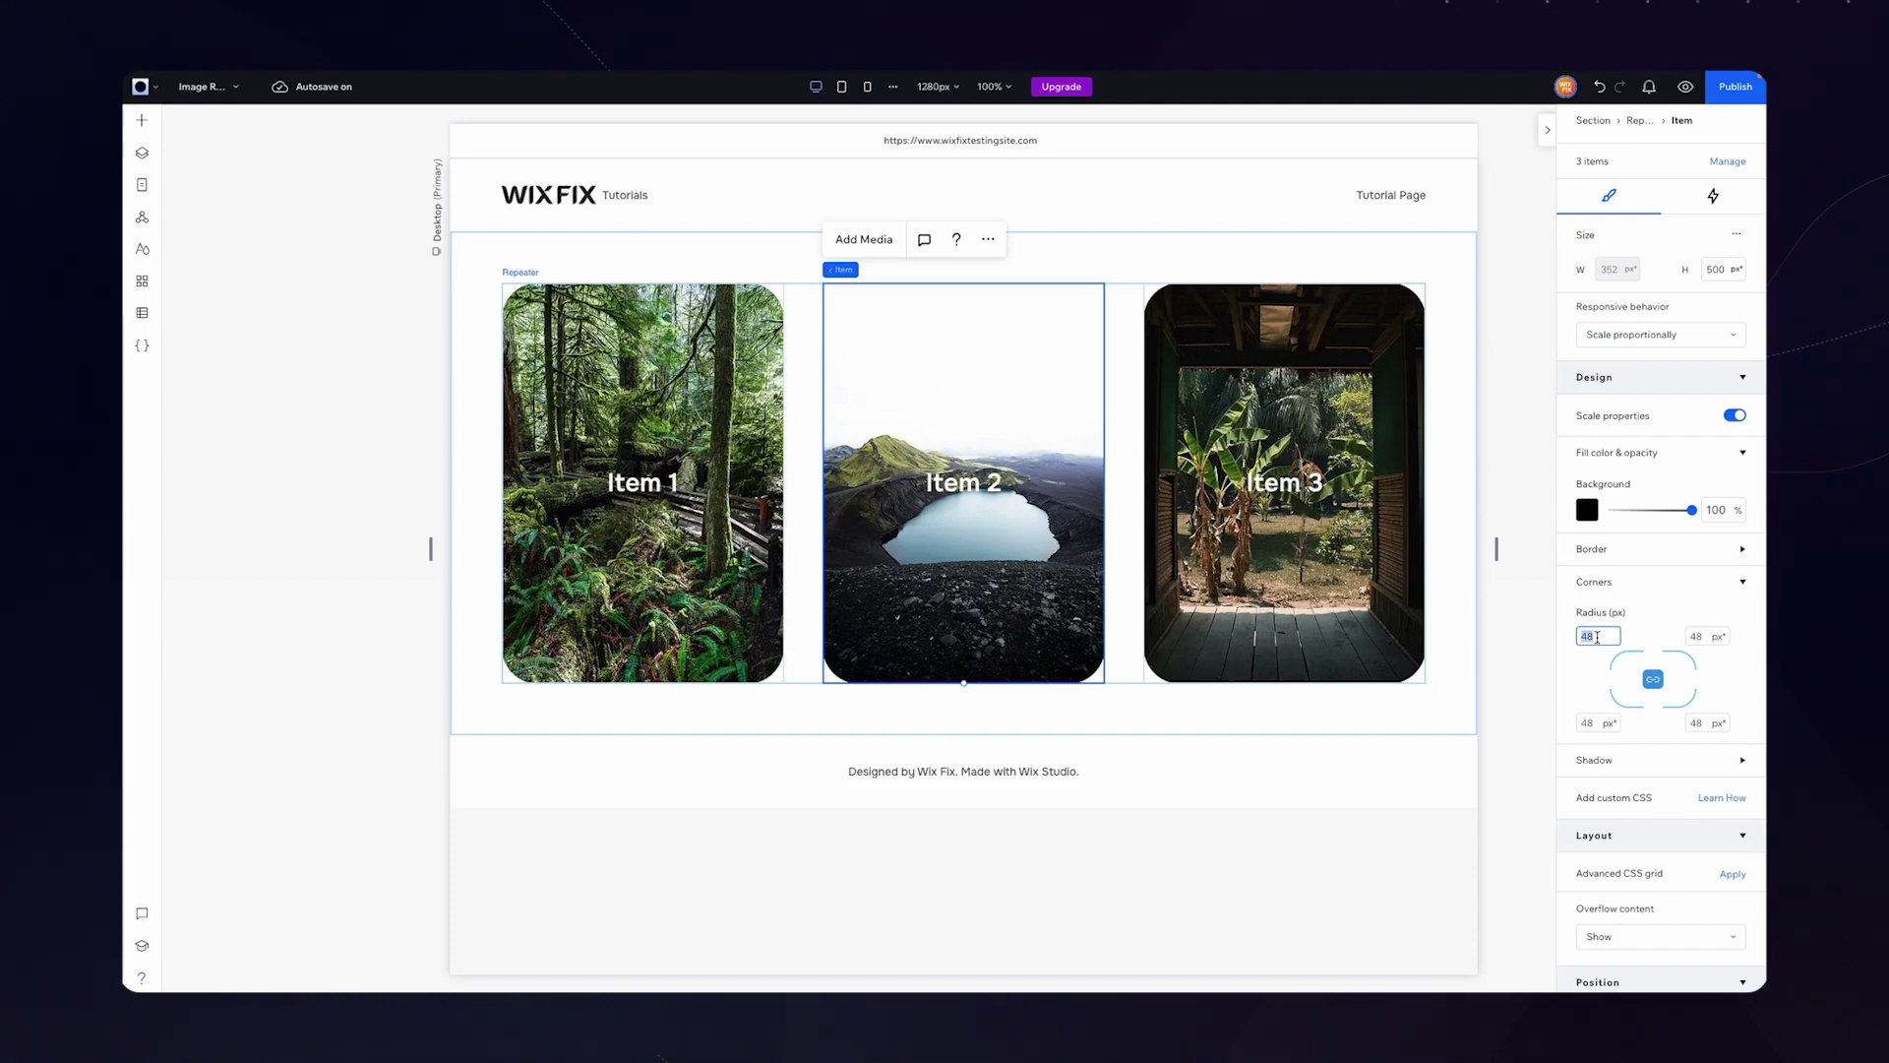
left_click(1529, 468)
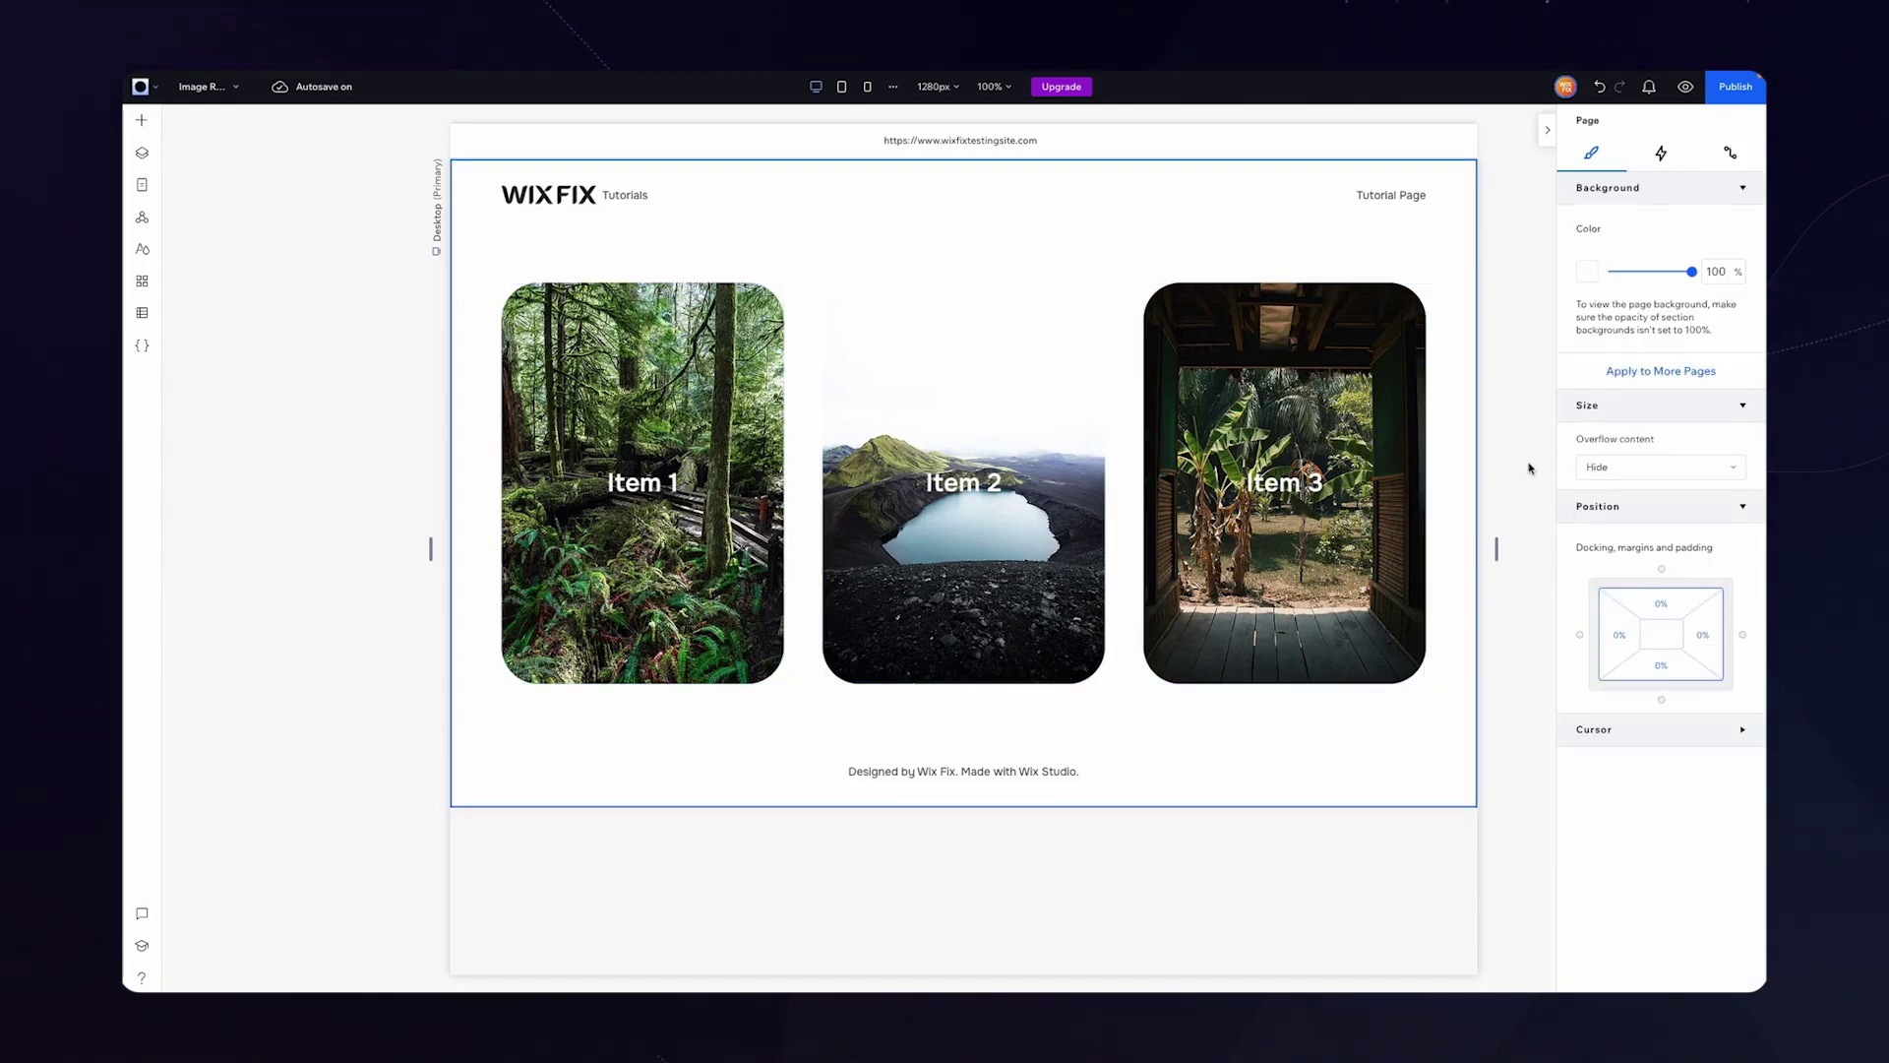
Step: Set the Item 2 card photo's opacity to 0 so only black titled cards show
left_click(1036, 425)
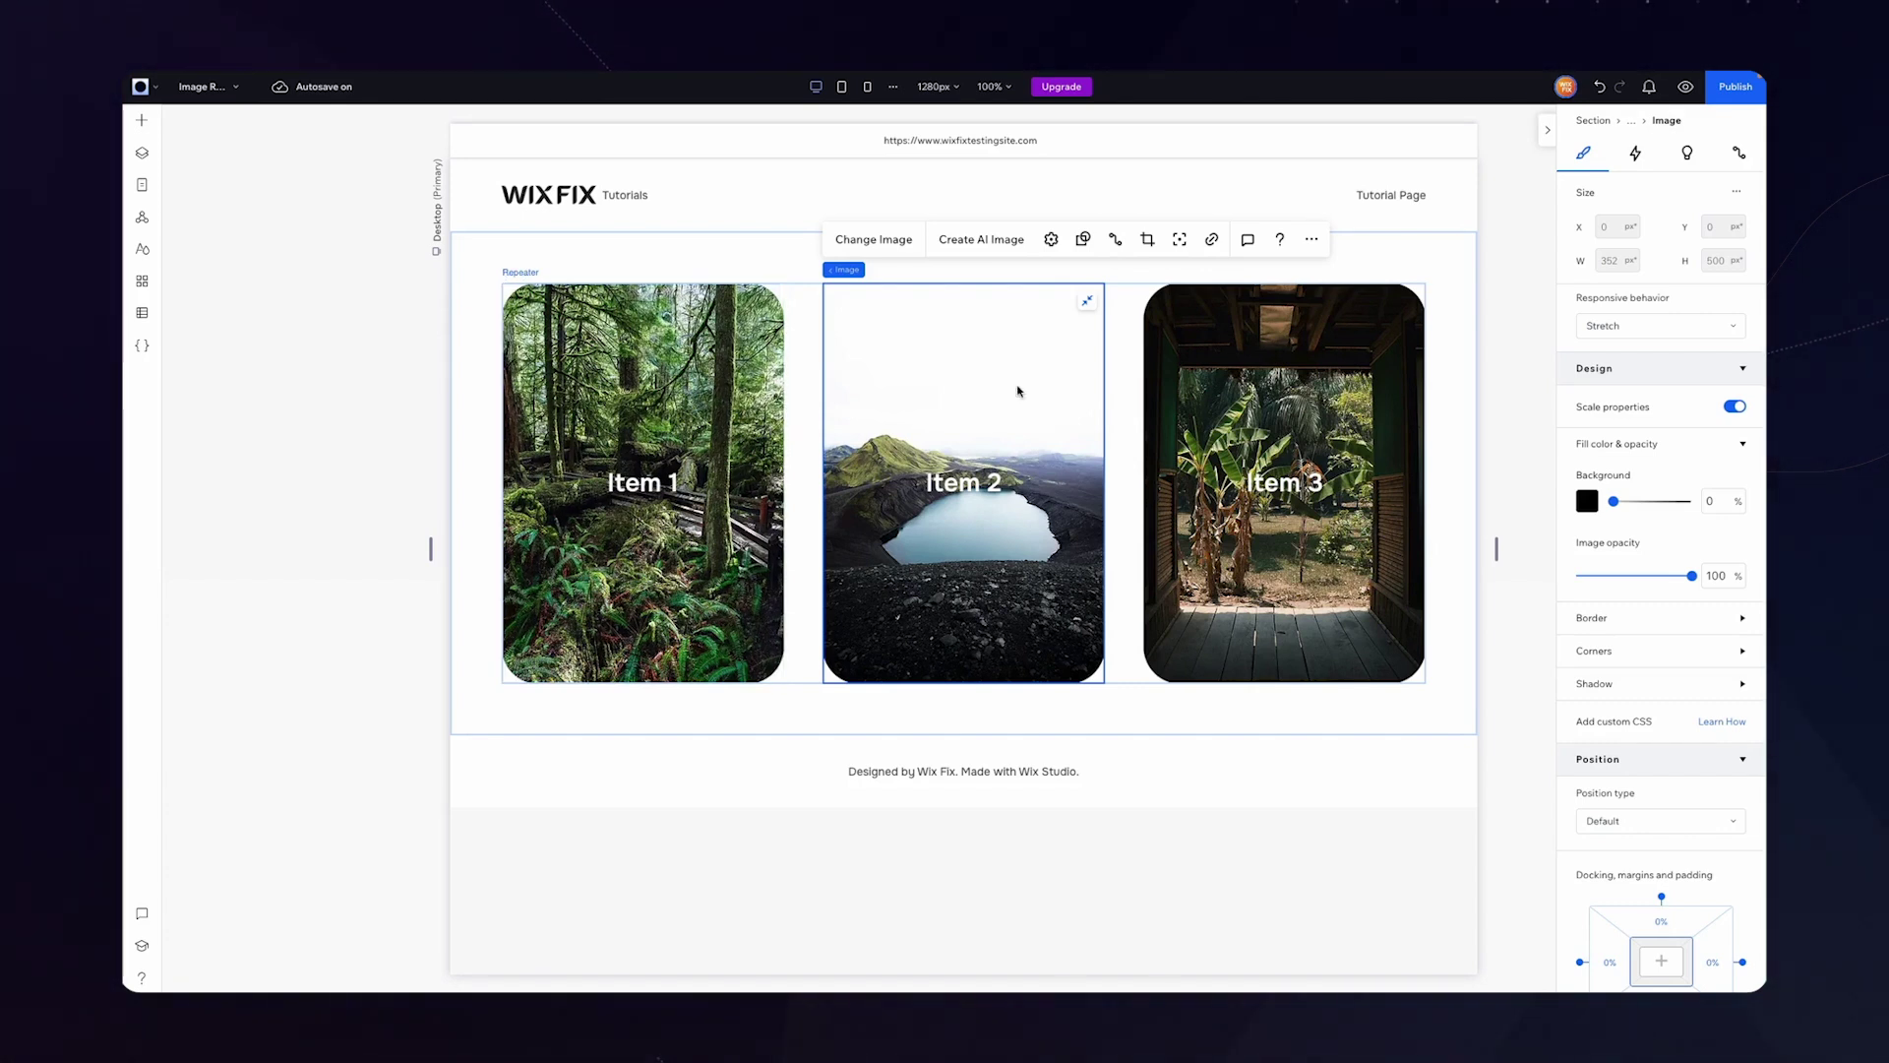
scroll(1672, 542, "down", 2)
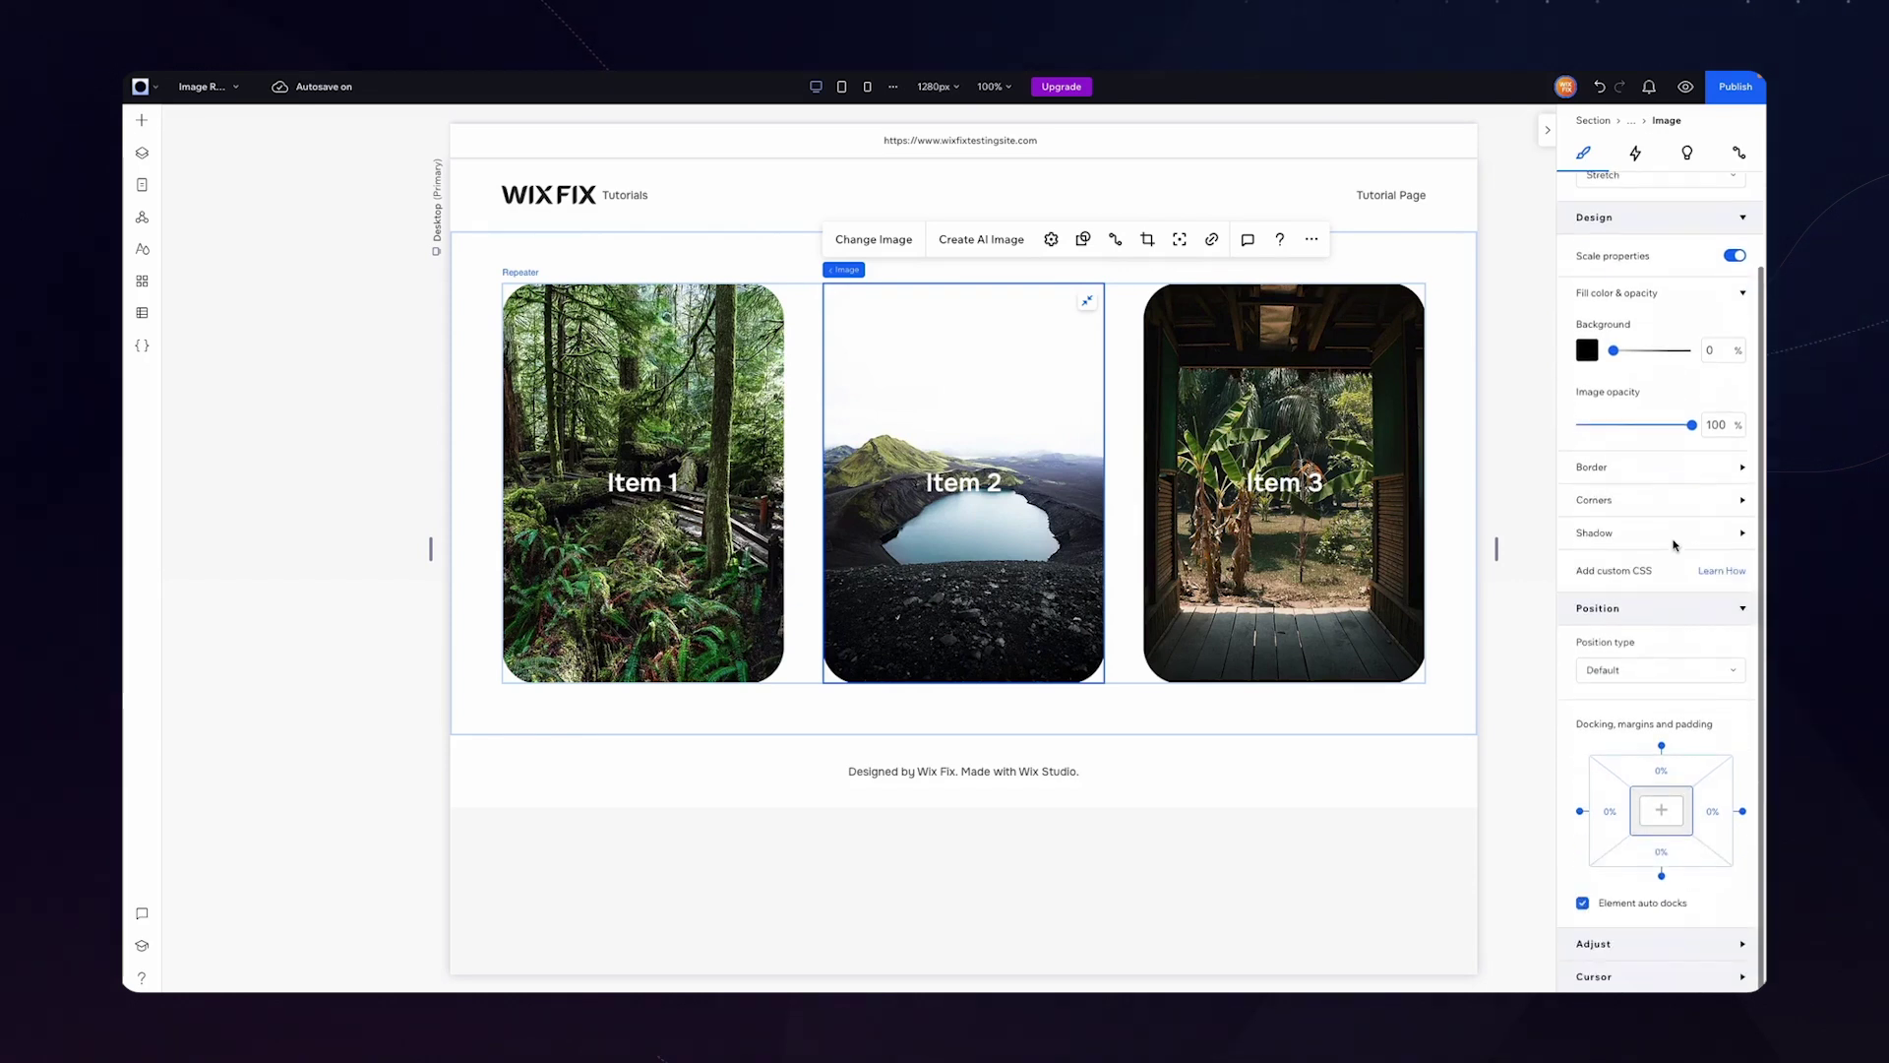
left_click(1607, 945)
left_click(1721, 694)
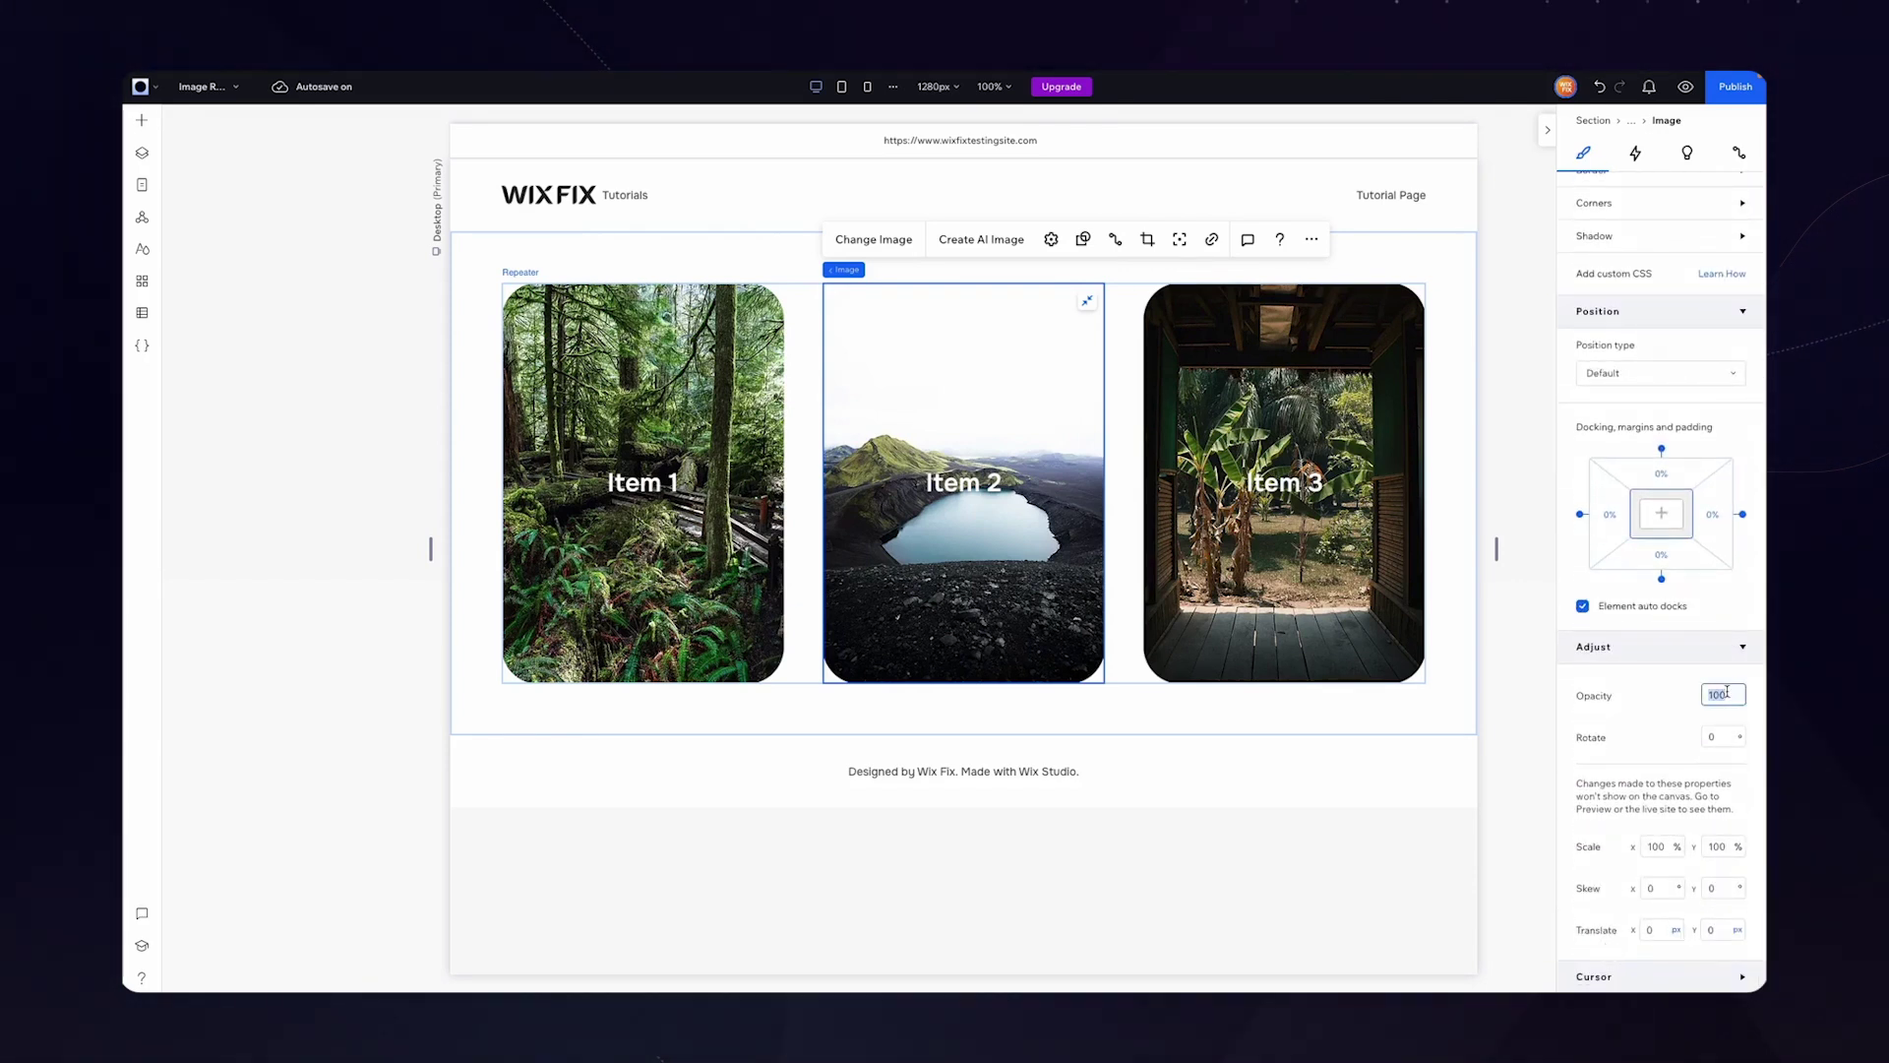
type("0")
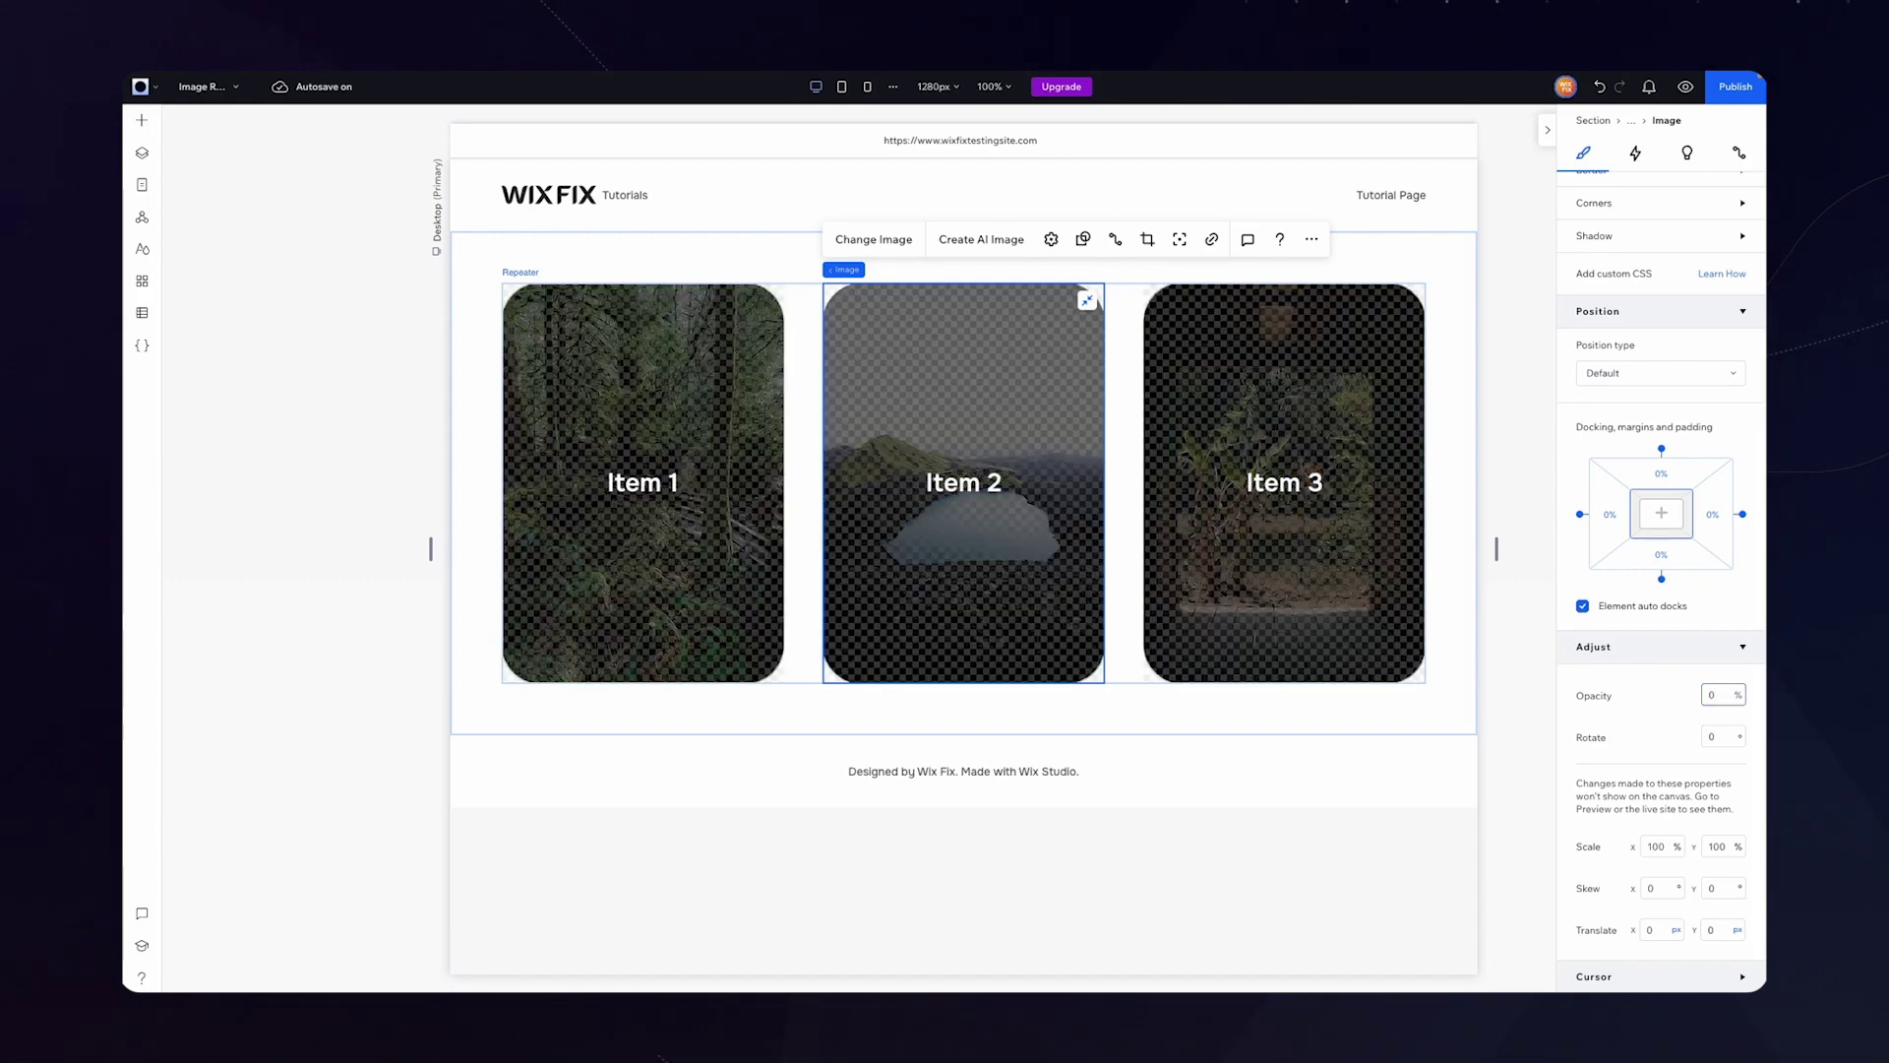
key("Return")
left_click(1515, 668)
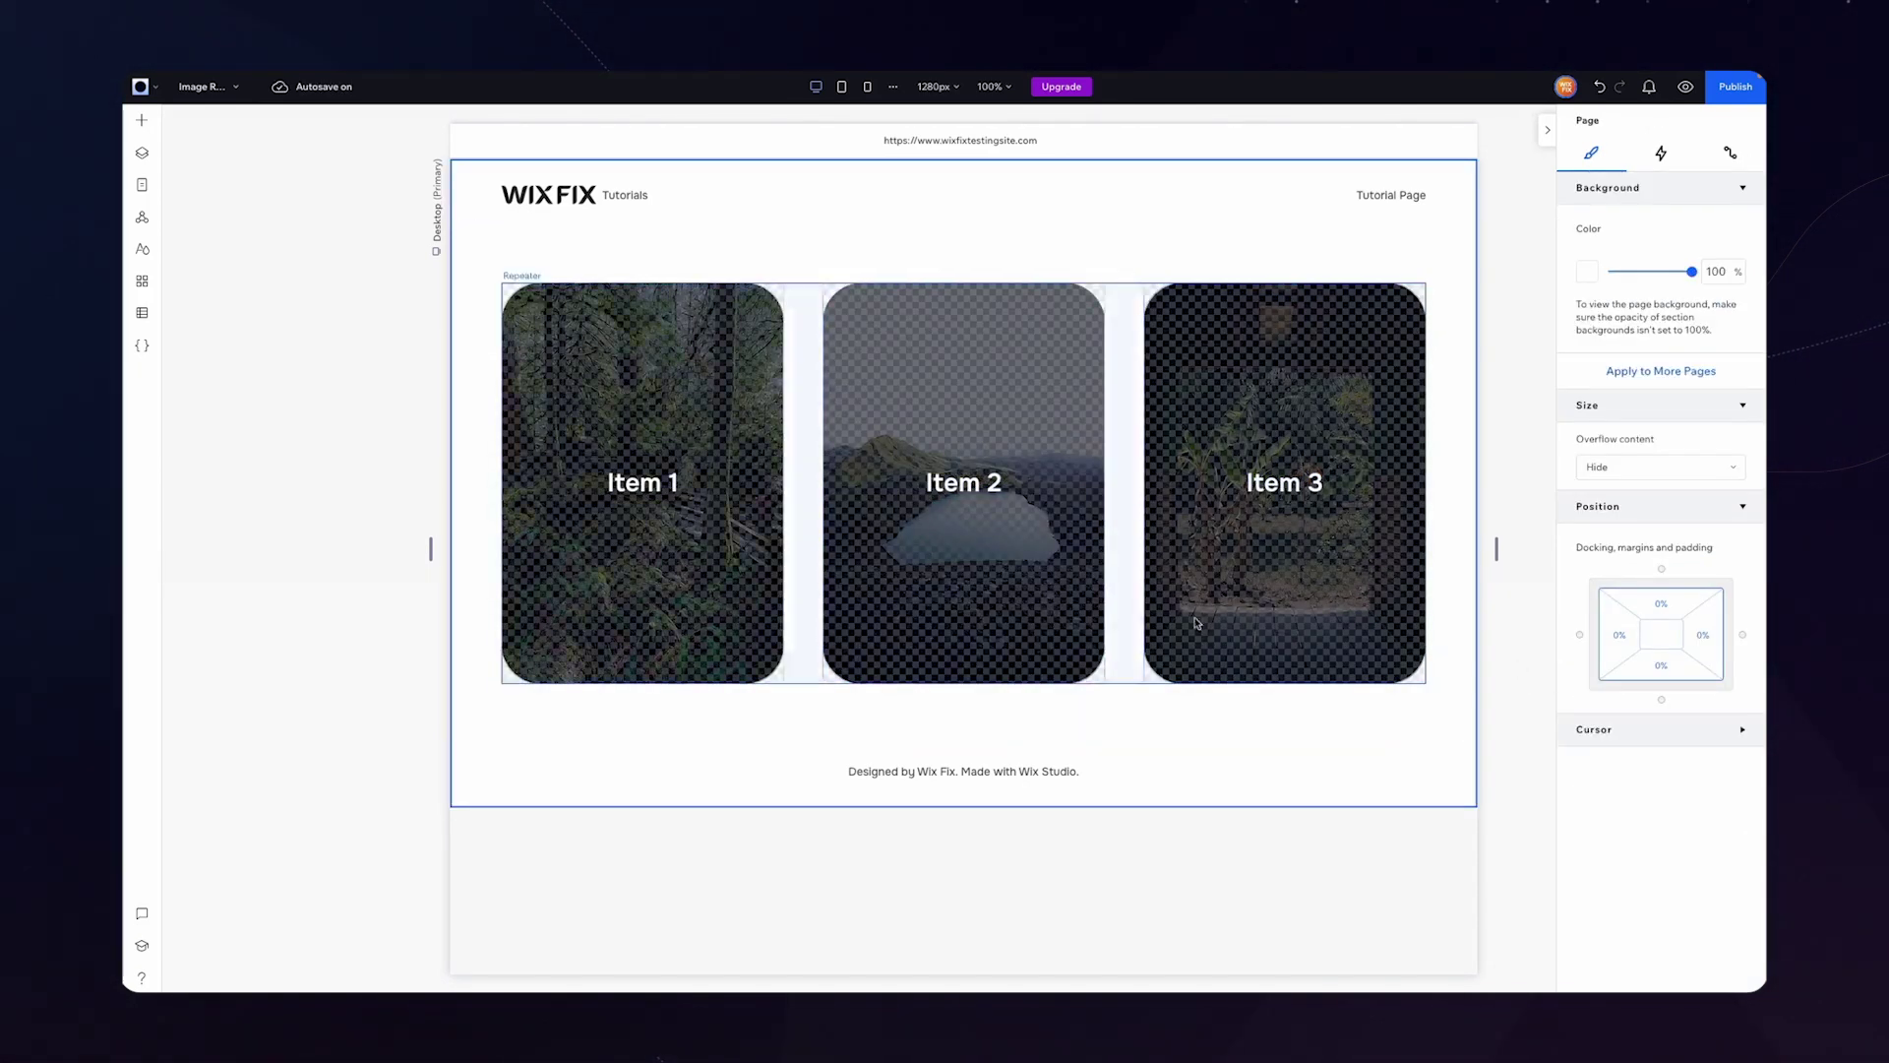
left_click(1683, 93)
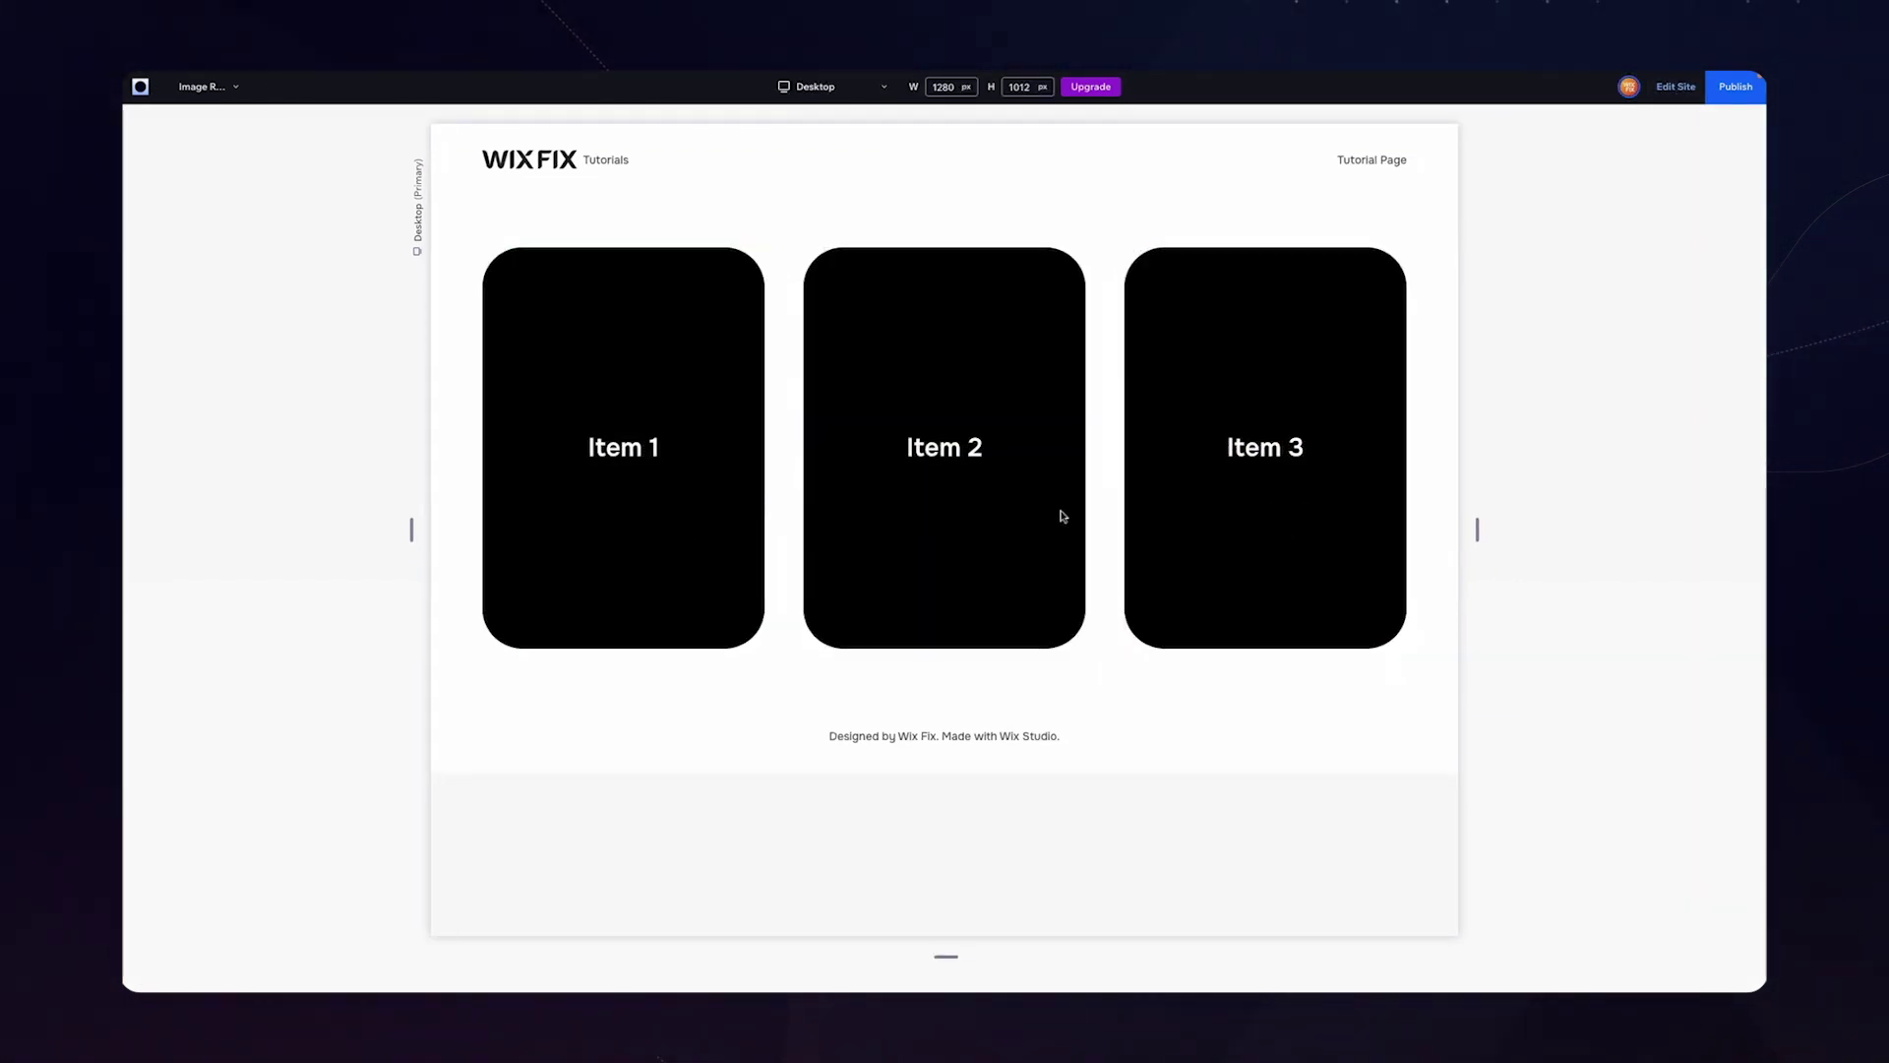
left_click(1675, 86)
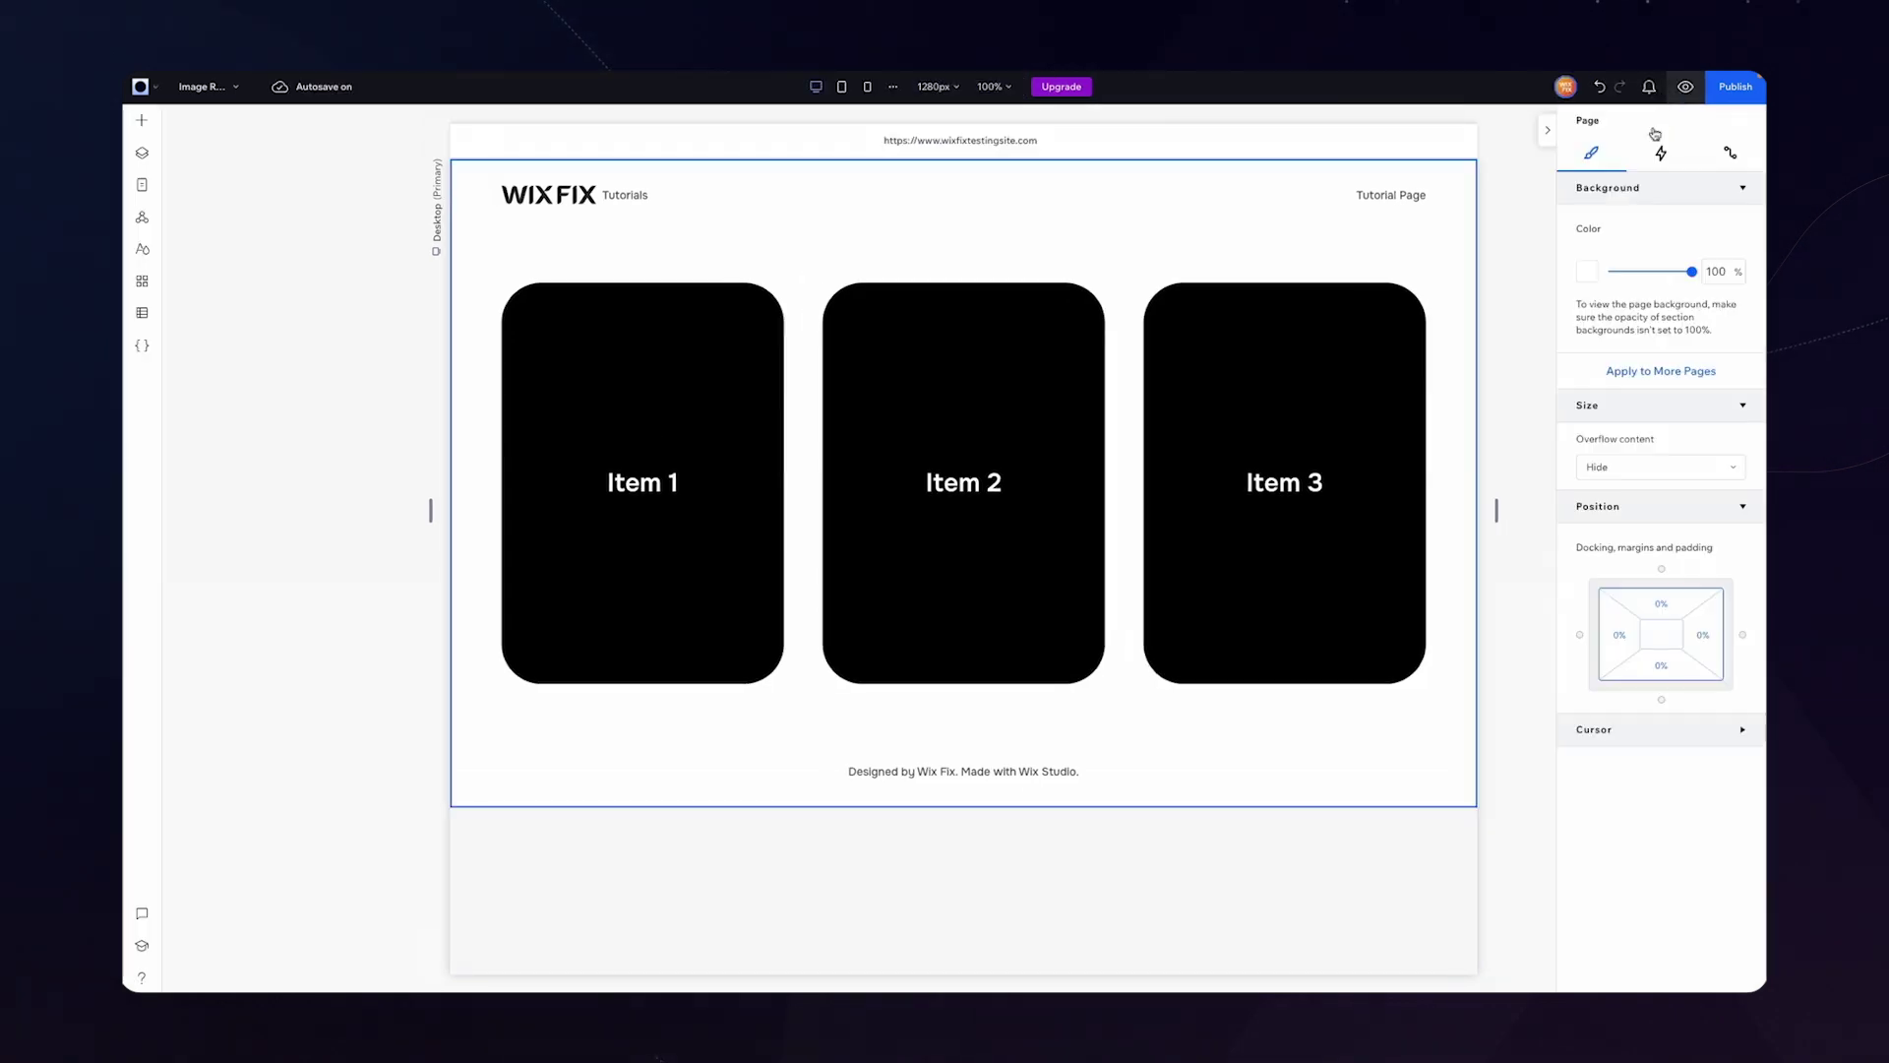
Step: Select the Item 3 card and create a new custom hover animation for it
left_click(1267, 379)
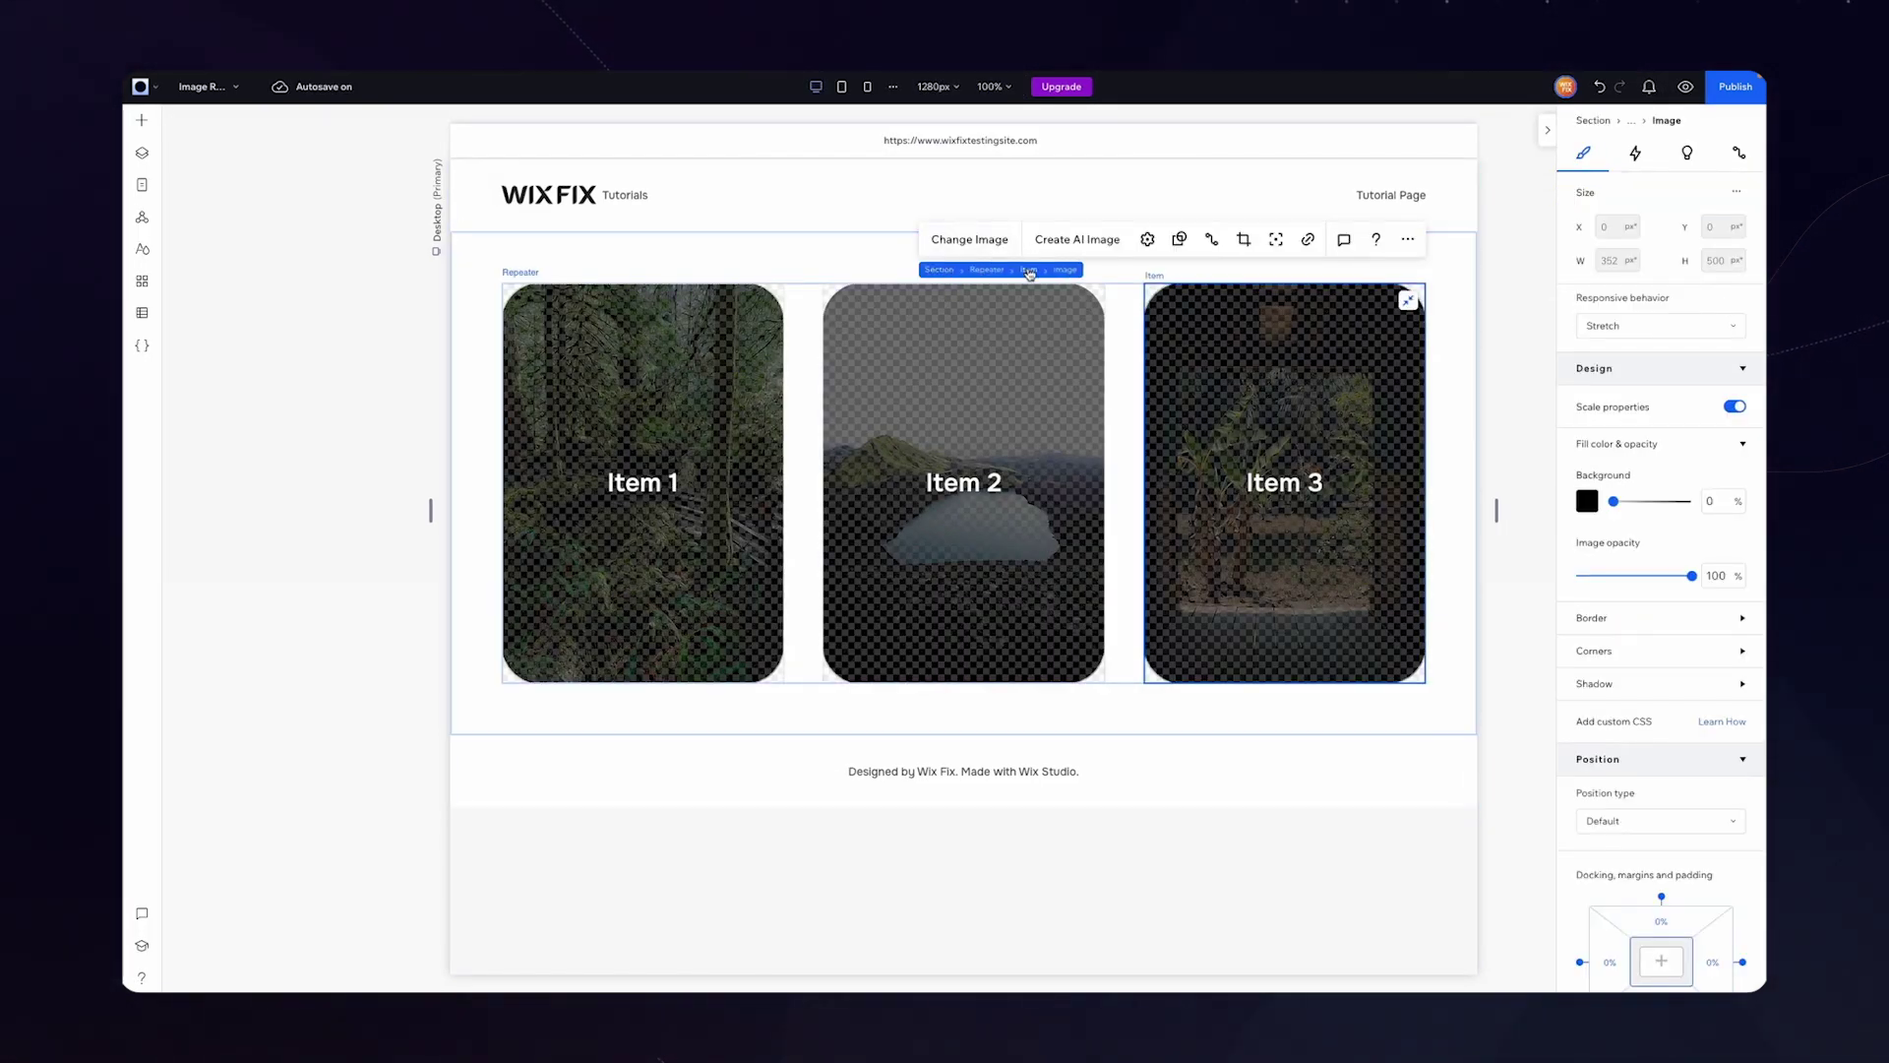
left_click(1029, 270)
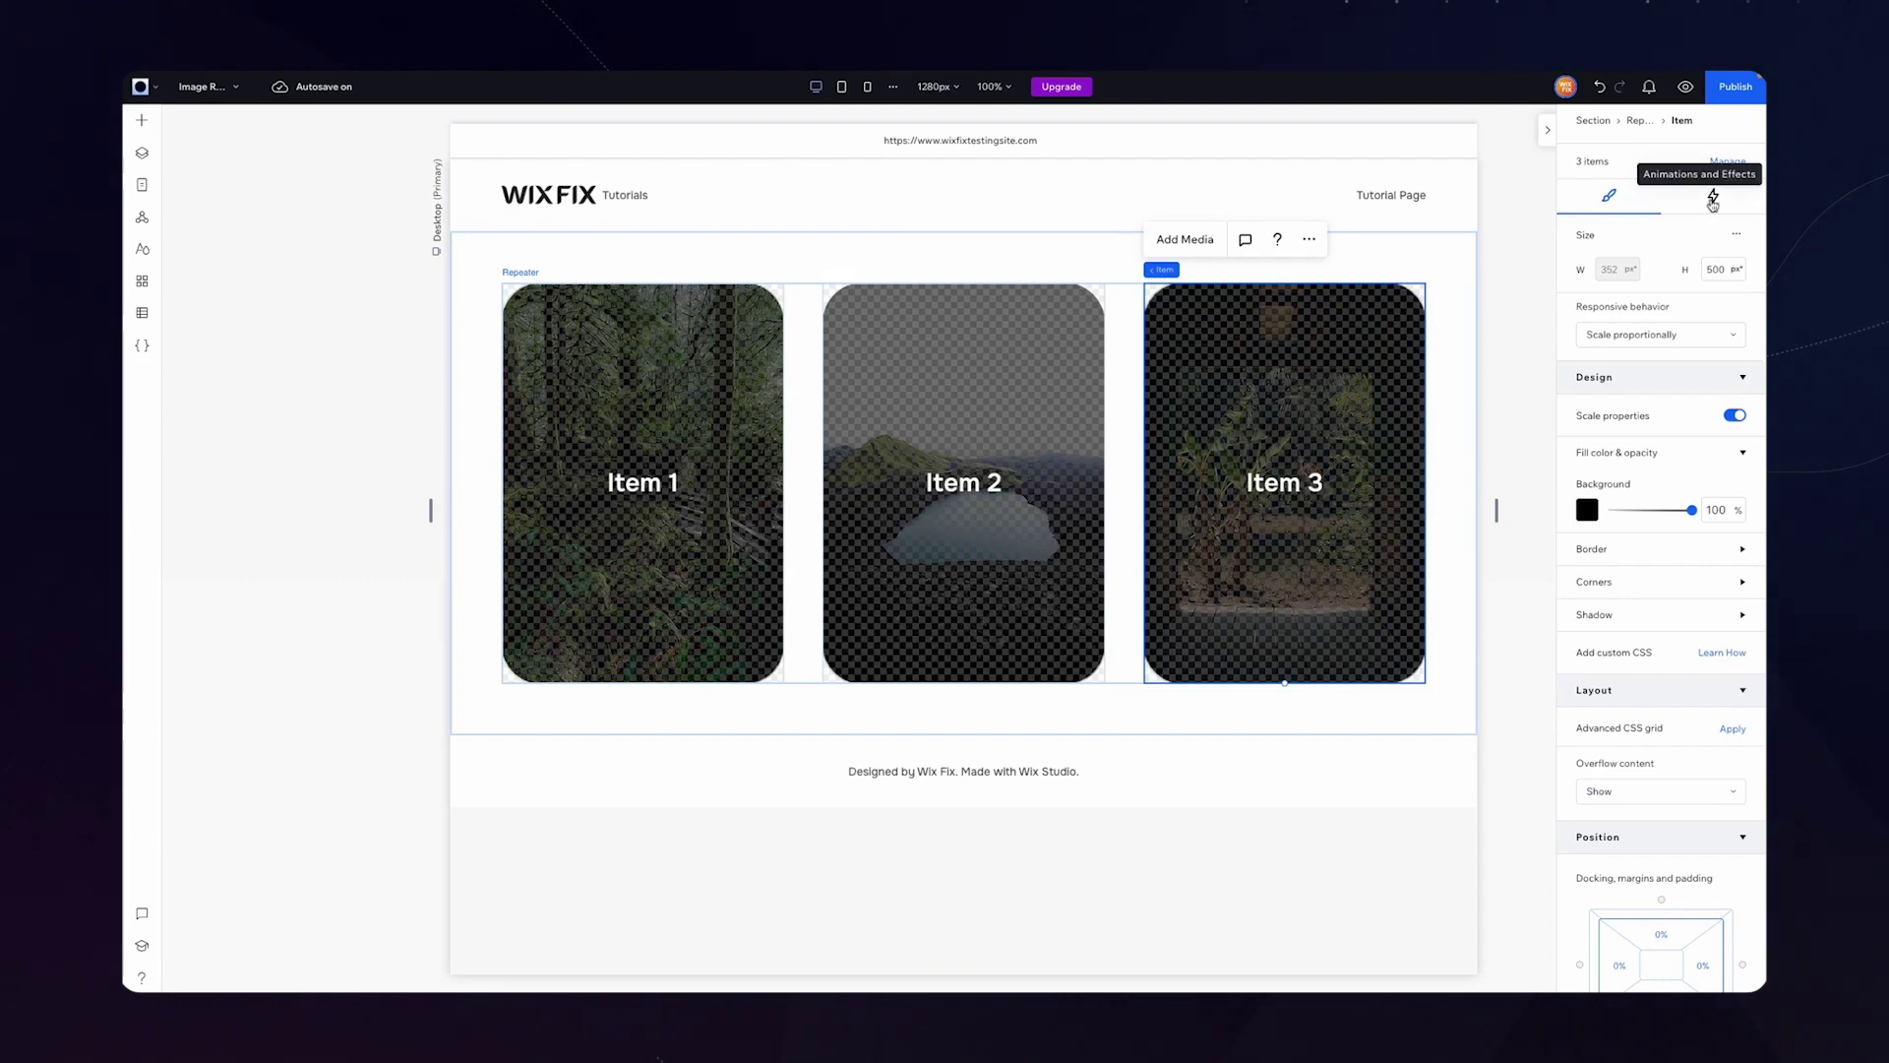
left_click(1713, 199)
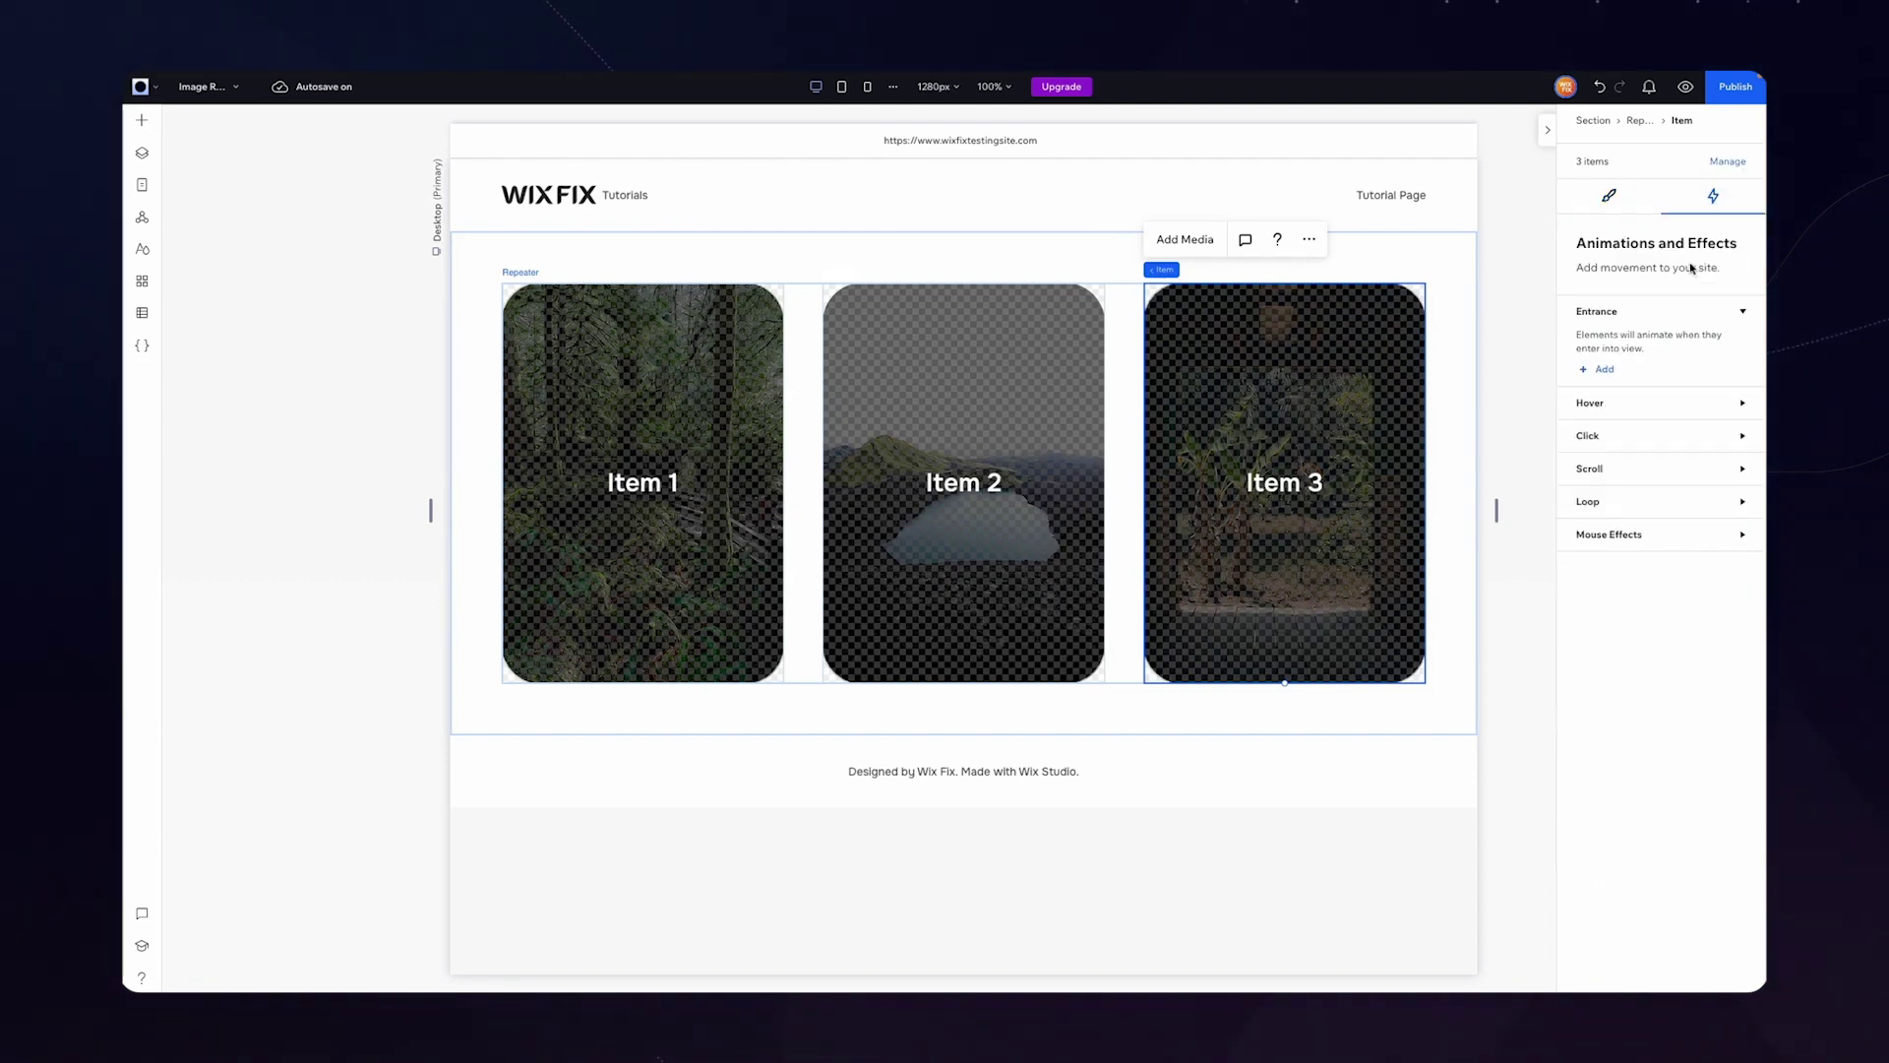
left_click(1597, 409)
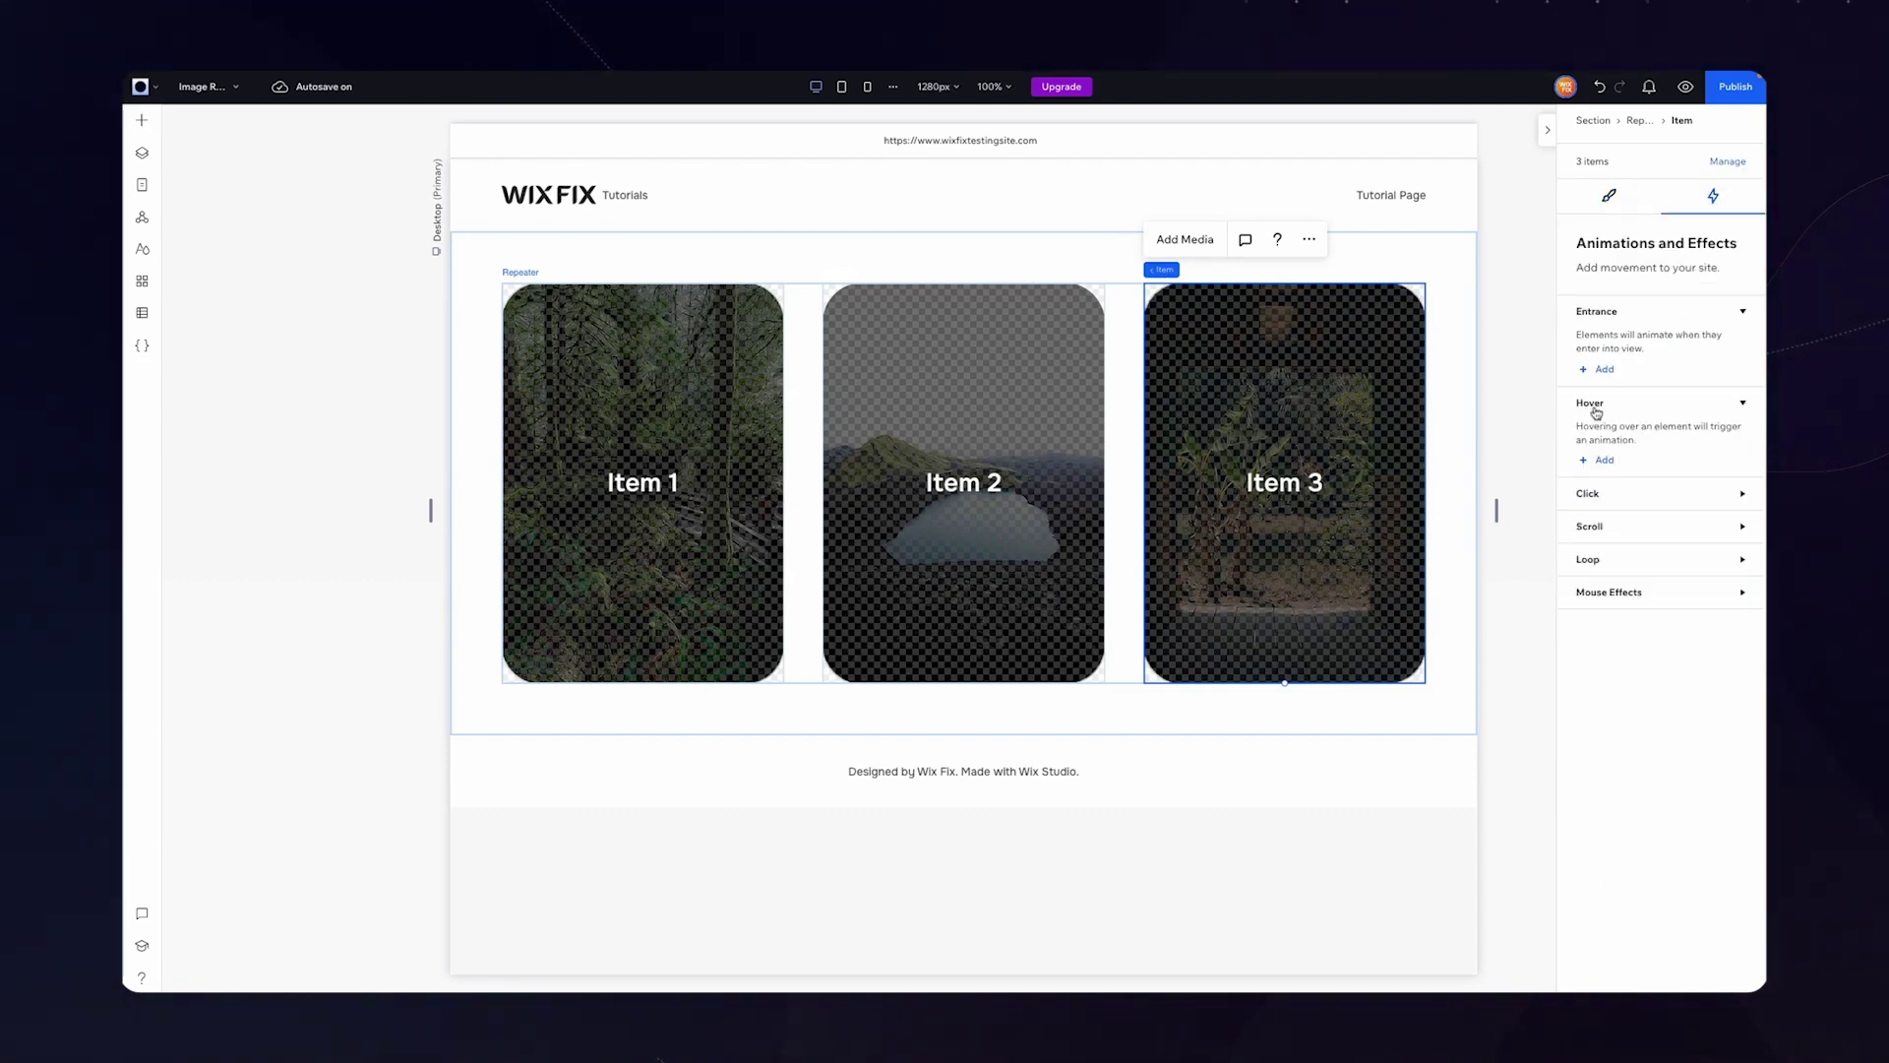
left_click(1604, 461)
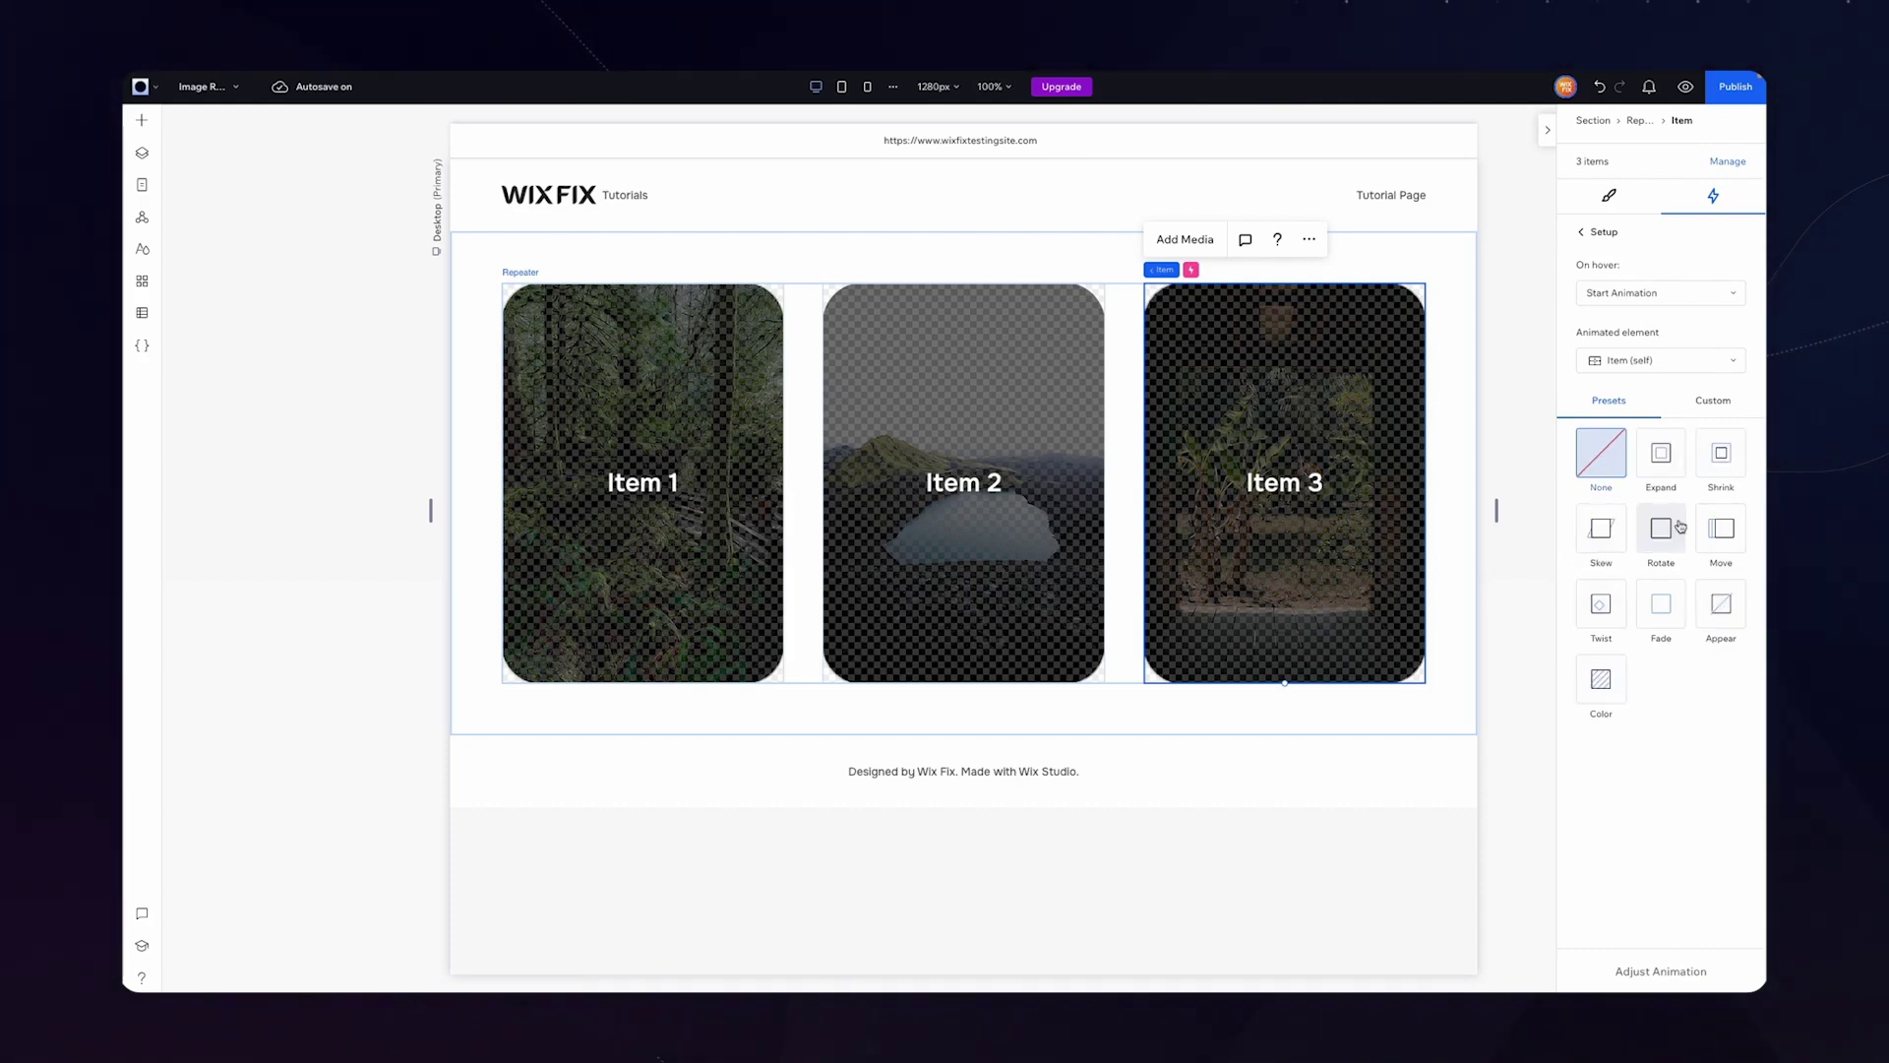
left_click(1718, 405)
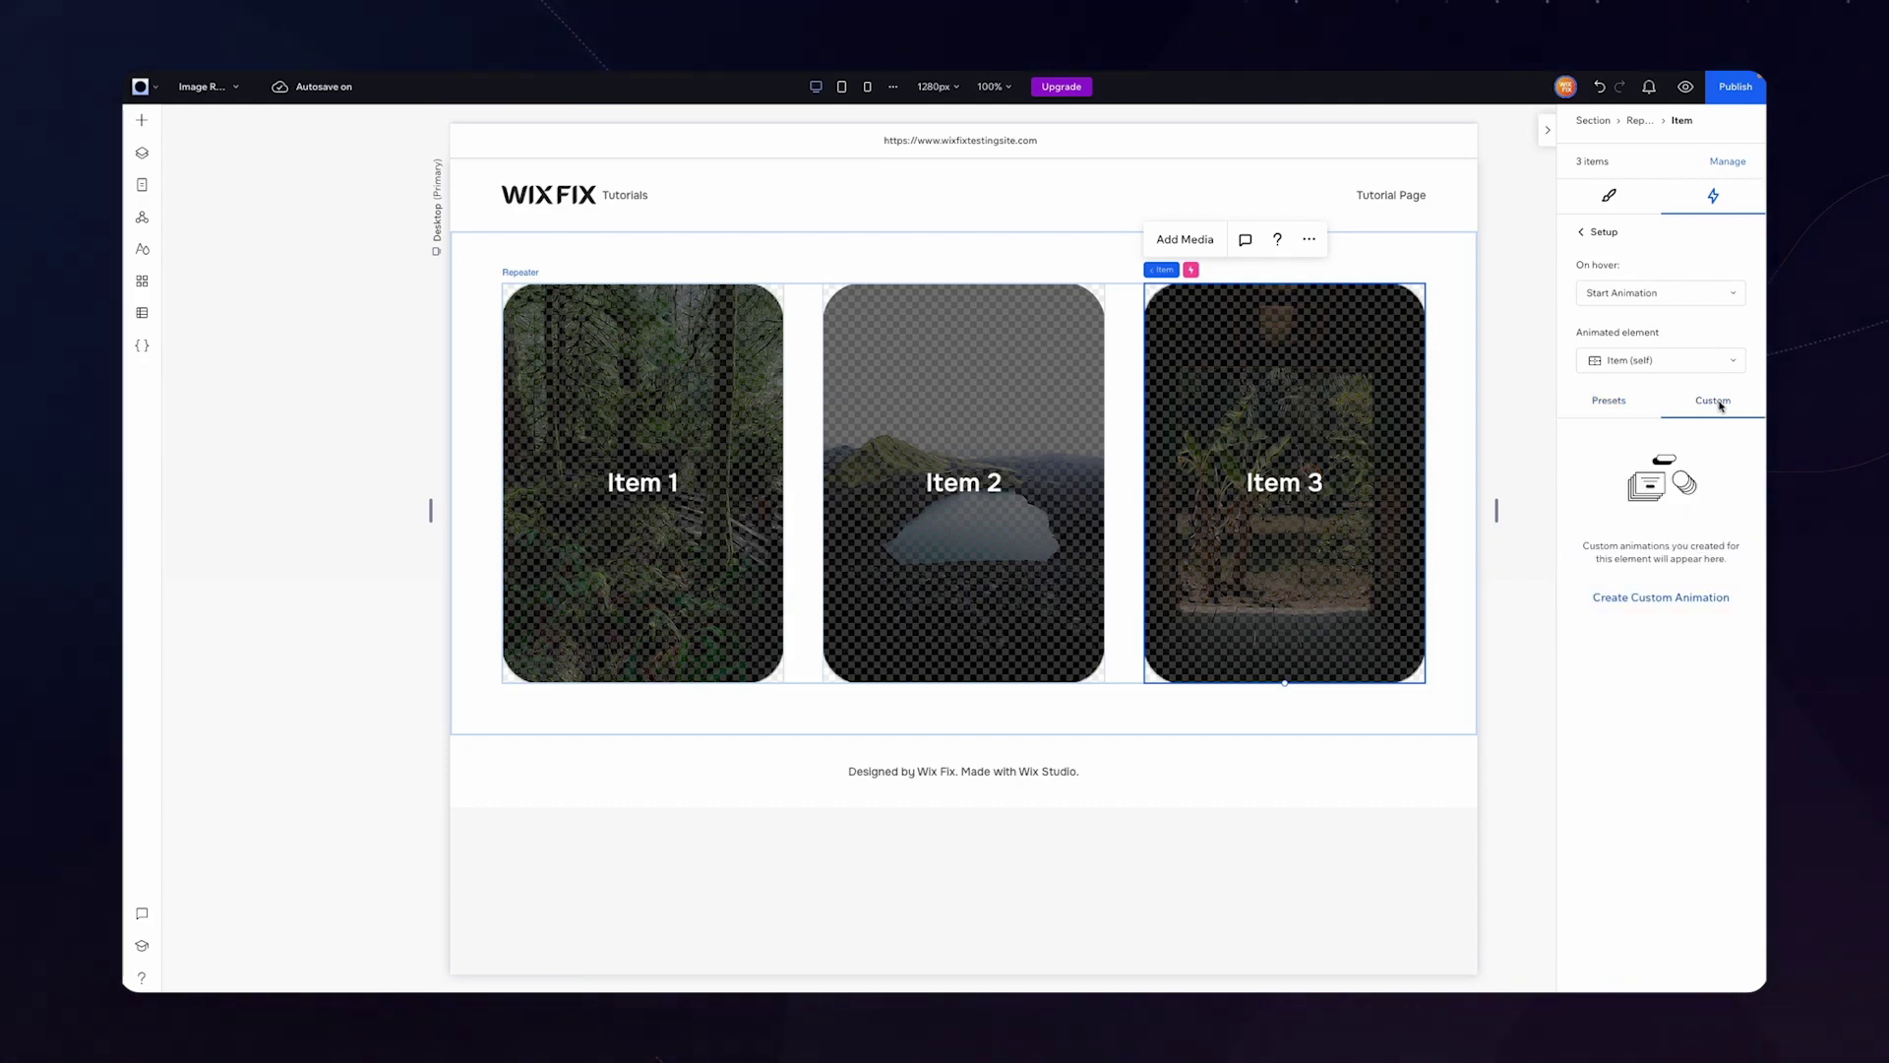
left_click(1621, 598)
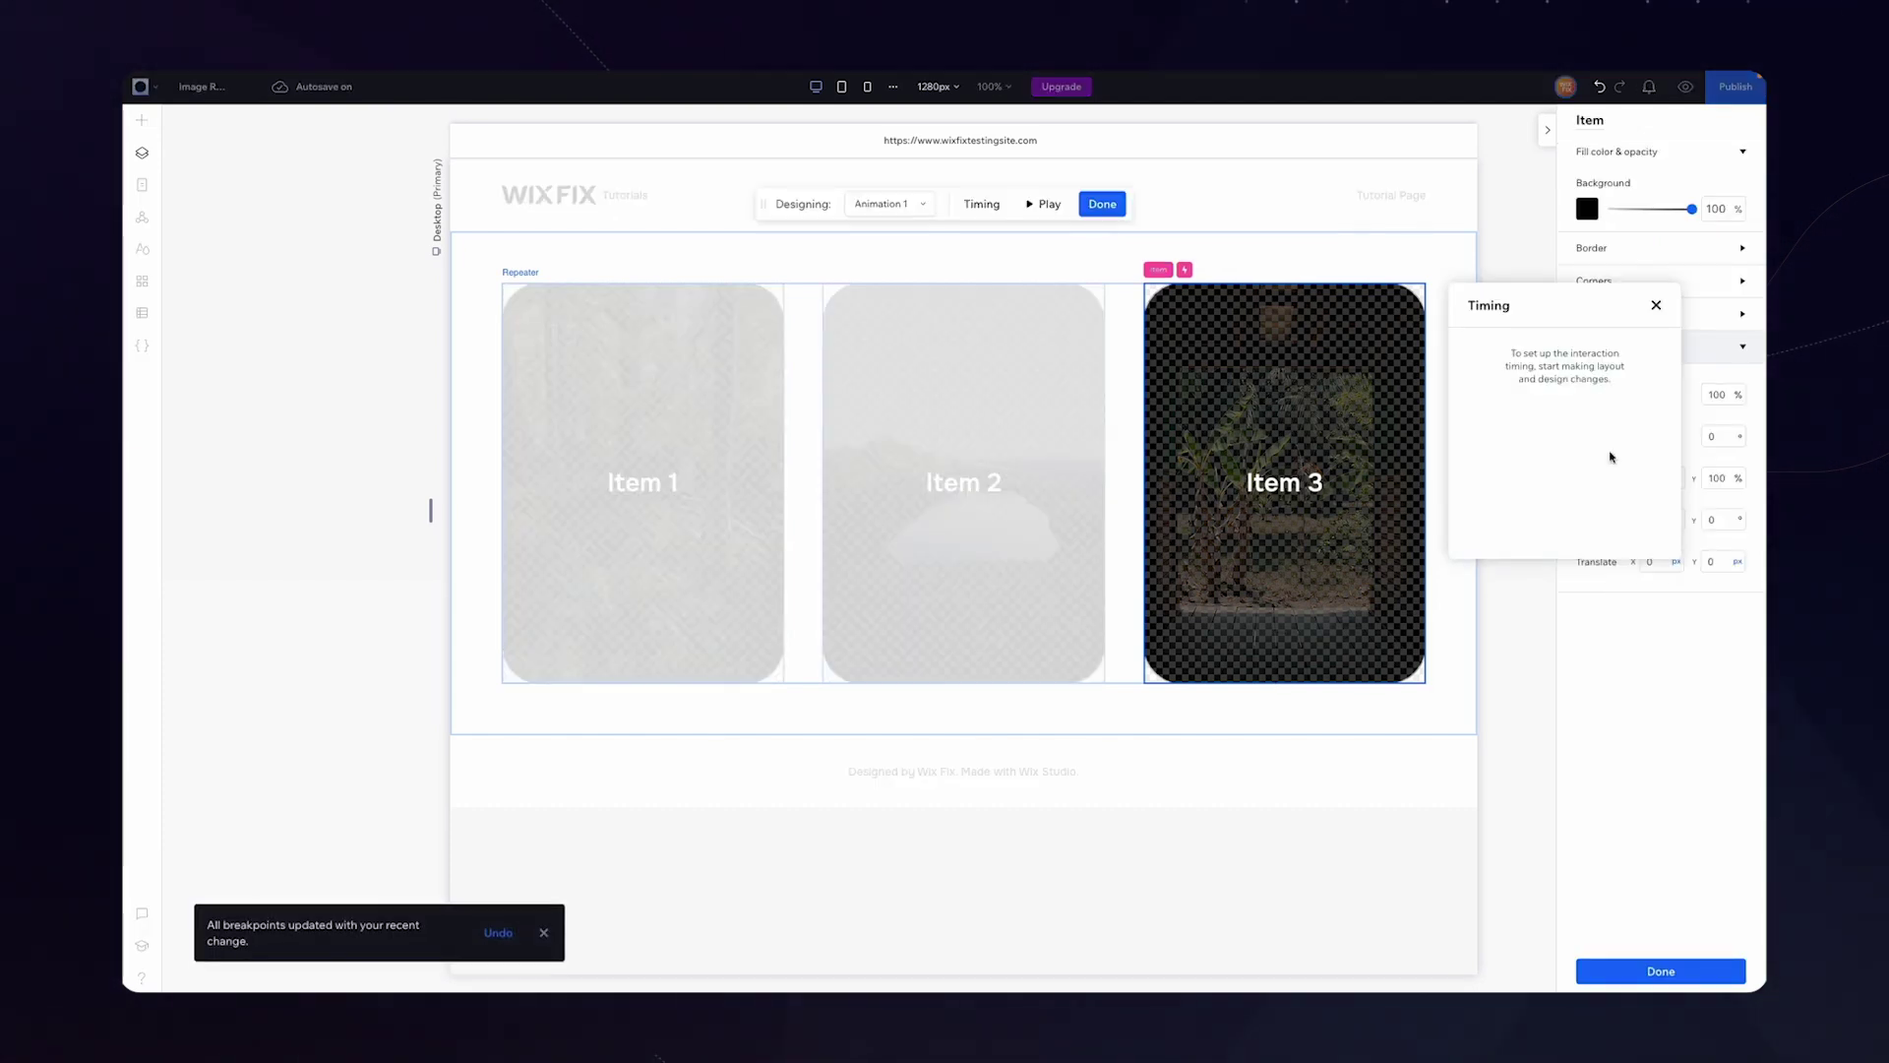
Step: Make the Item 3 photo fade to 100% opacity on hover
left_click(1306, 373)
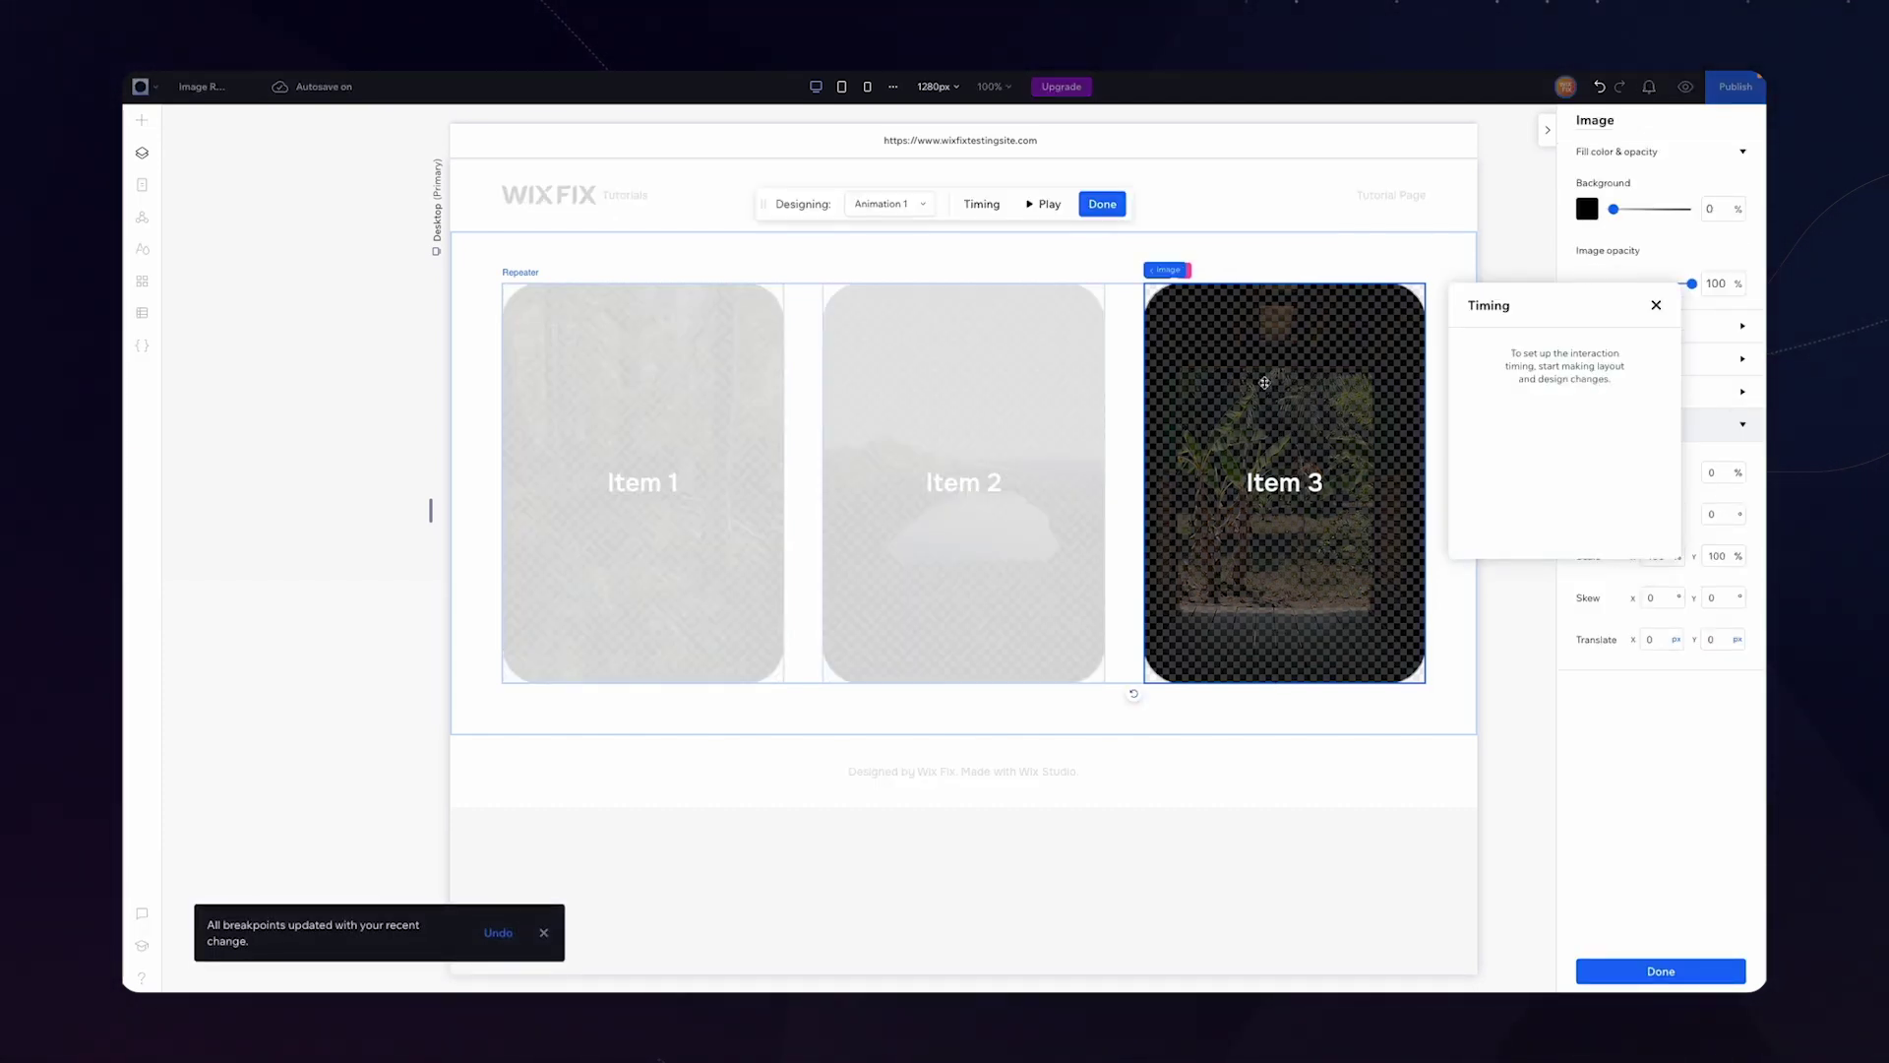
left_click_drag(1601, 304, 769, 400)
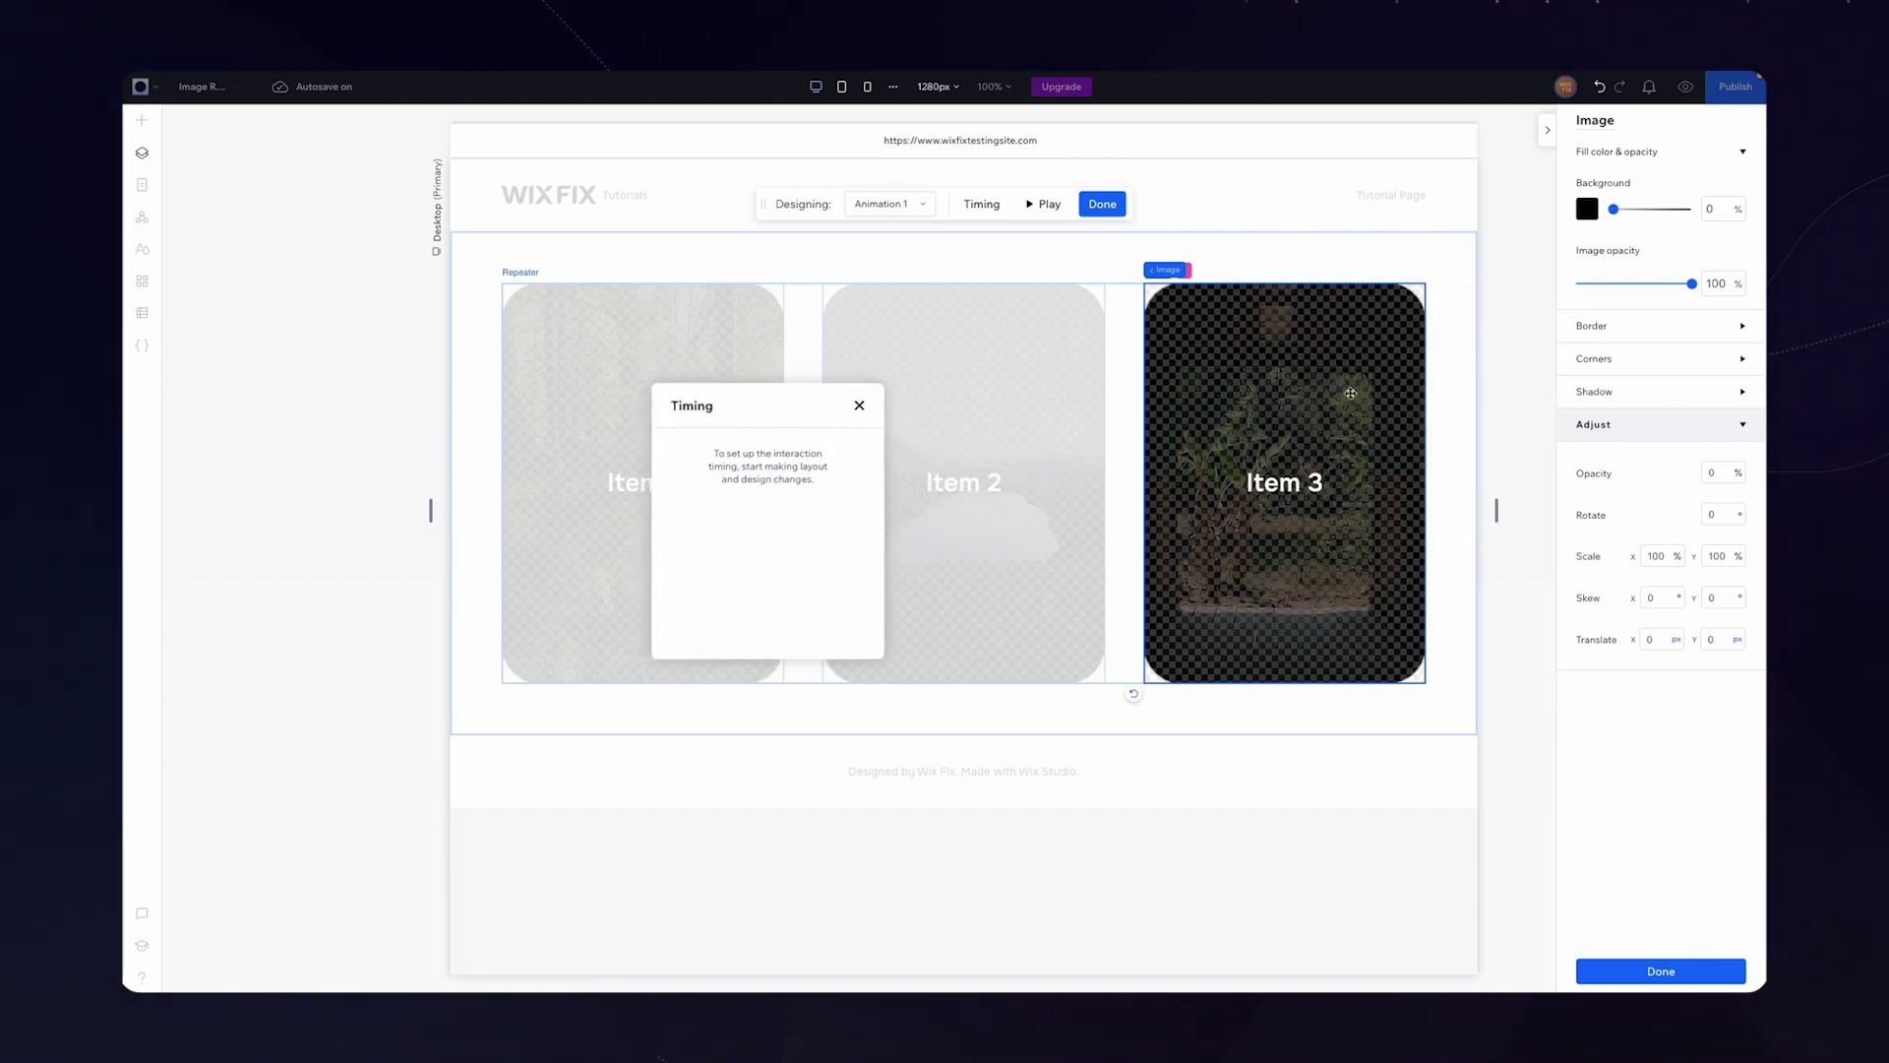
left_click(1720, 473)
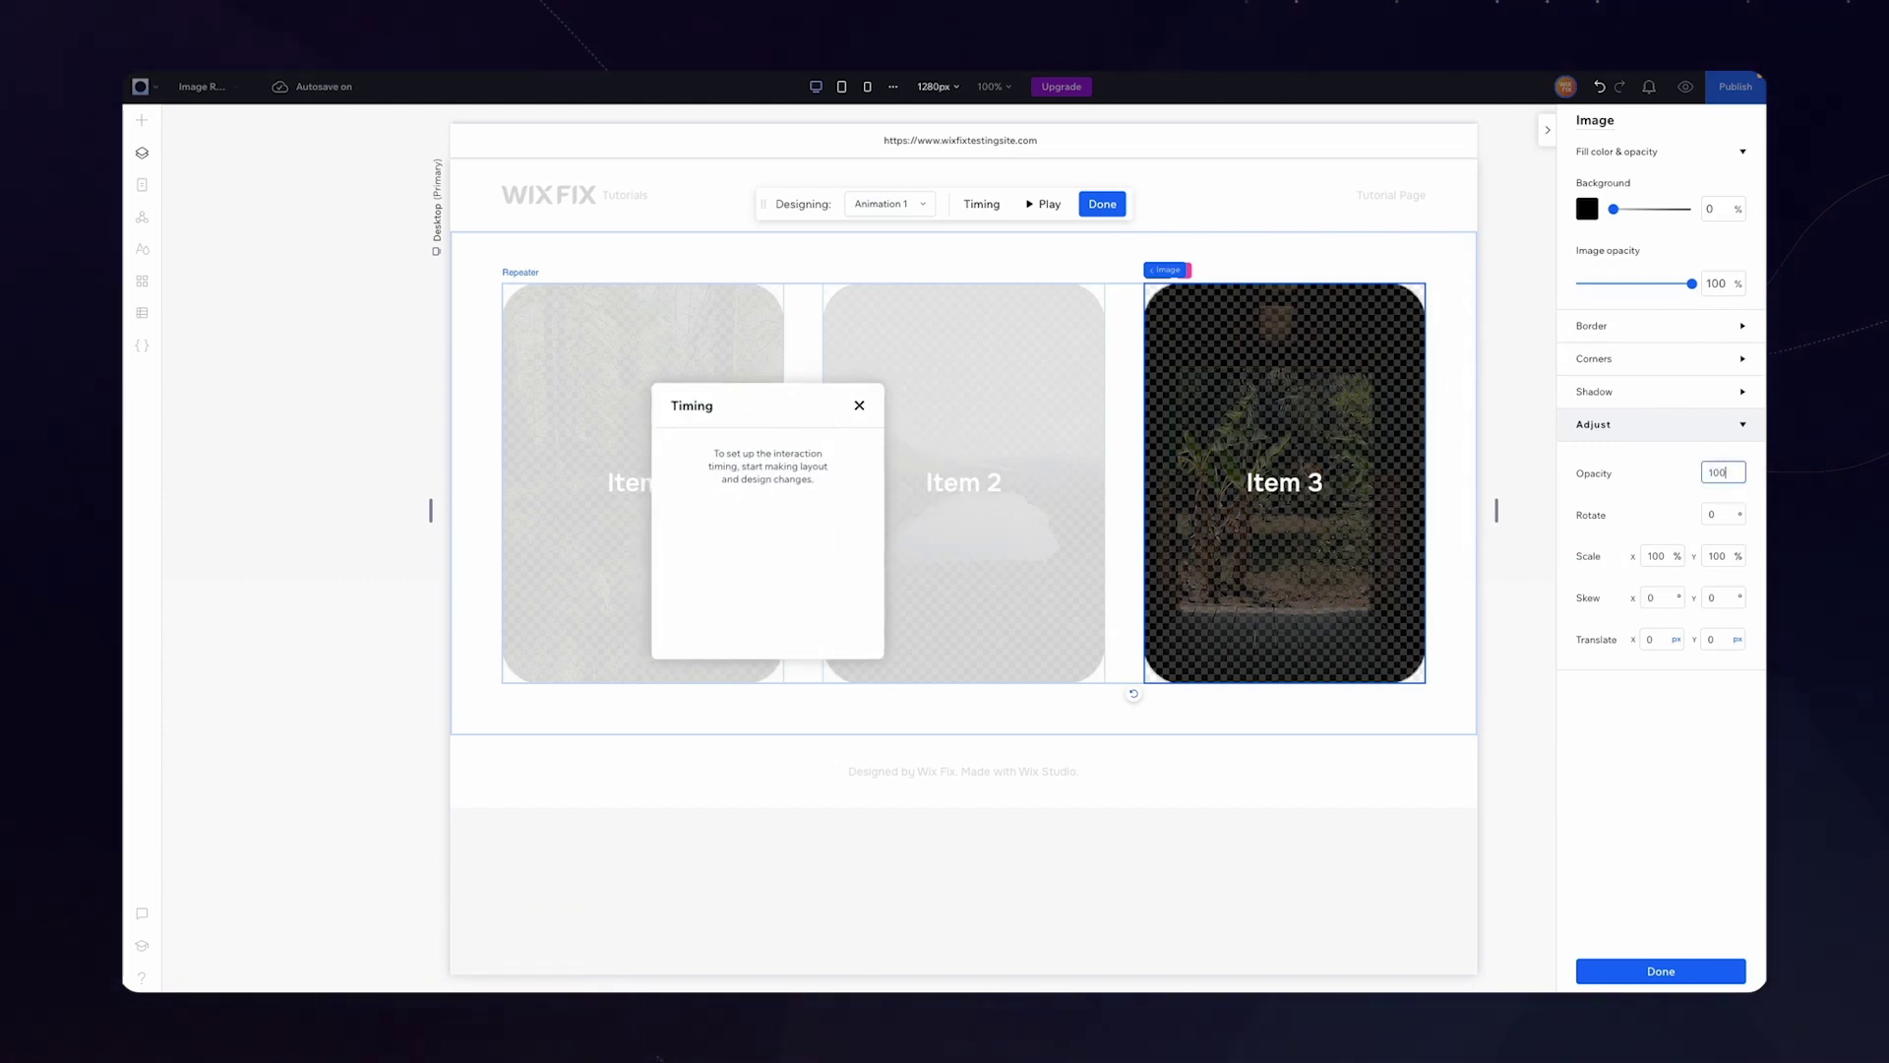
key("Return")
Step: Fade the Item 3 title to 0% opacity on hover and finish the animation
left_click(1284, 482)
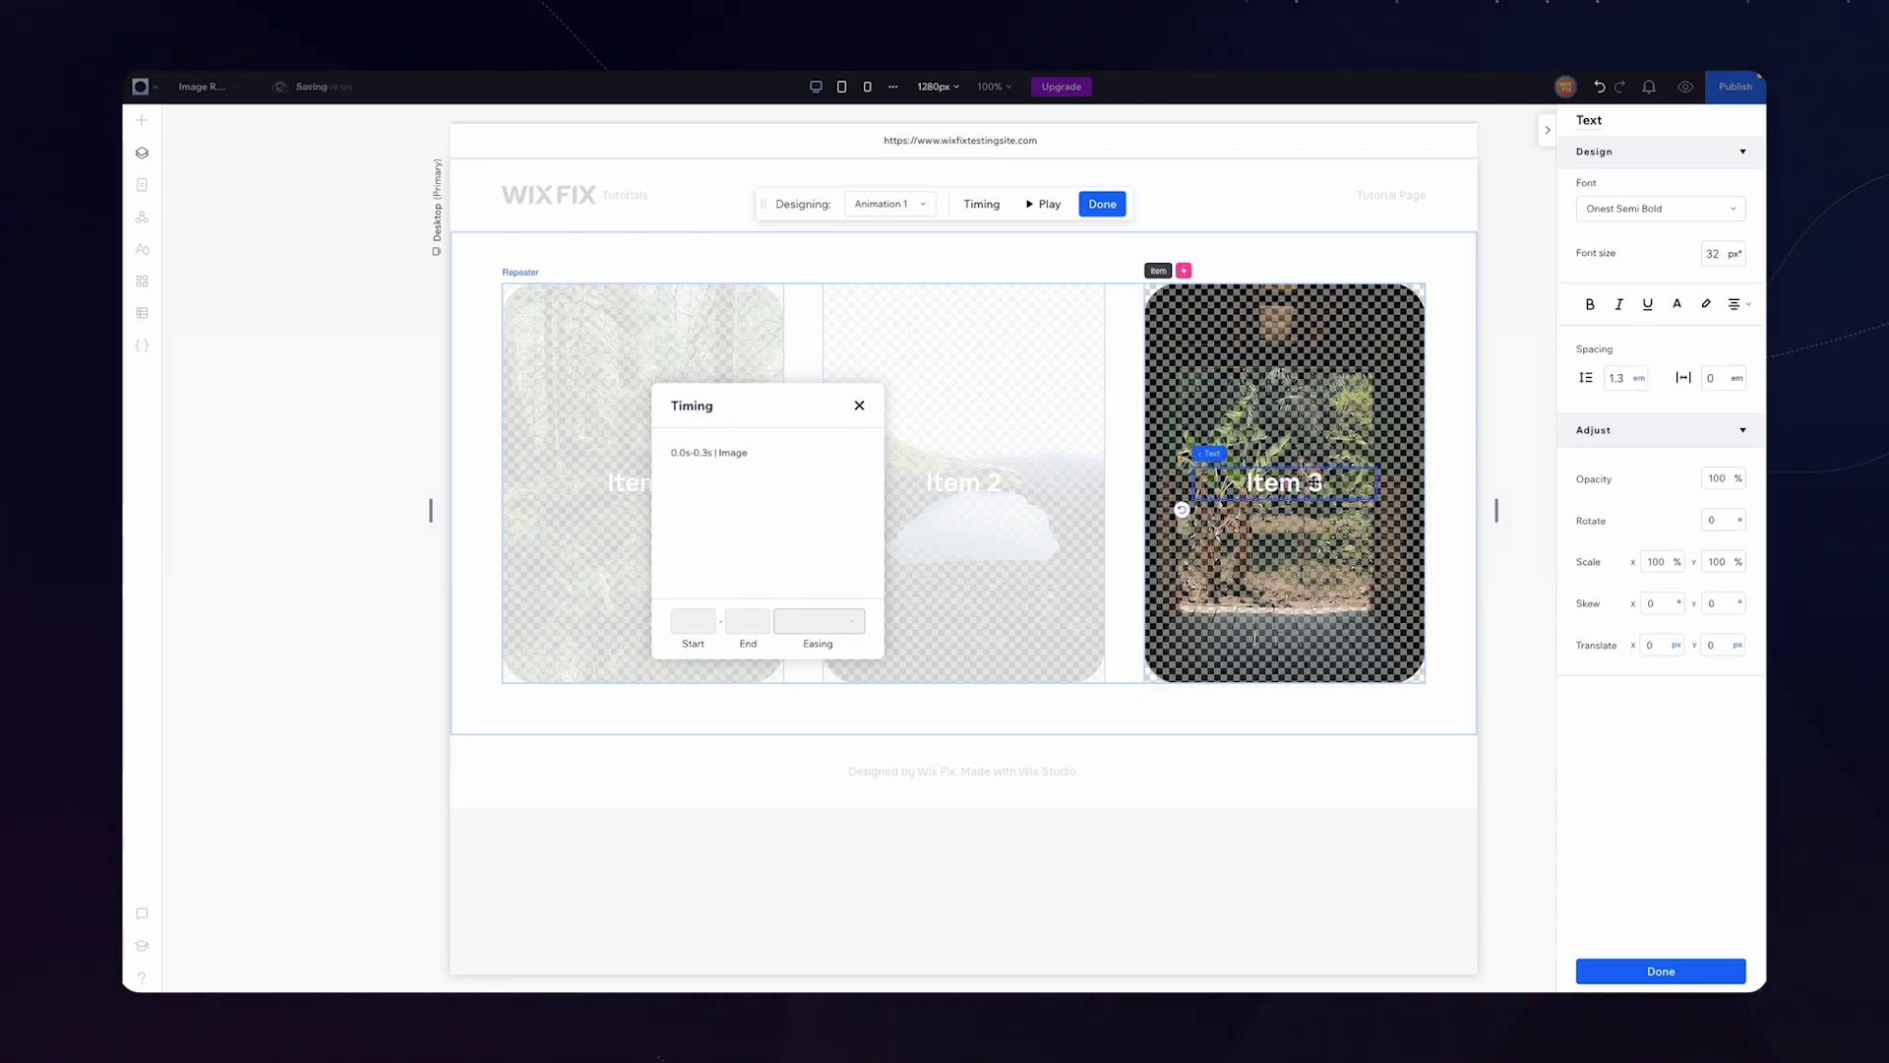
left_click(1728, 480)
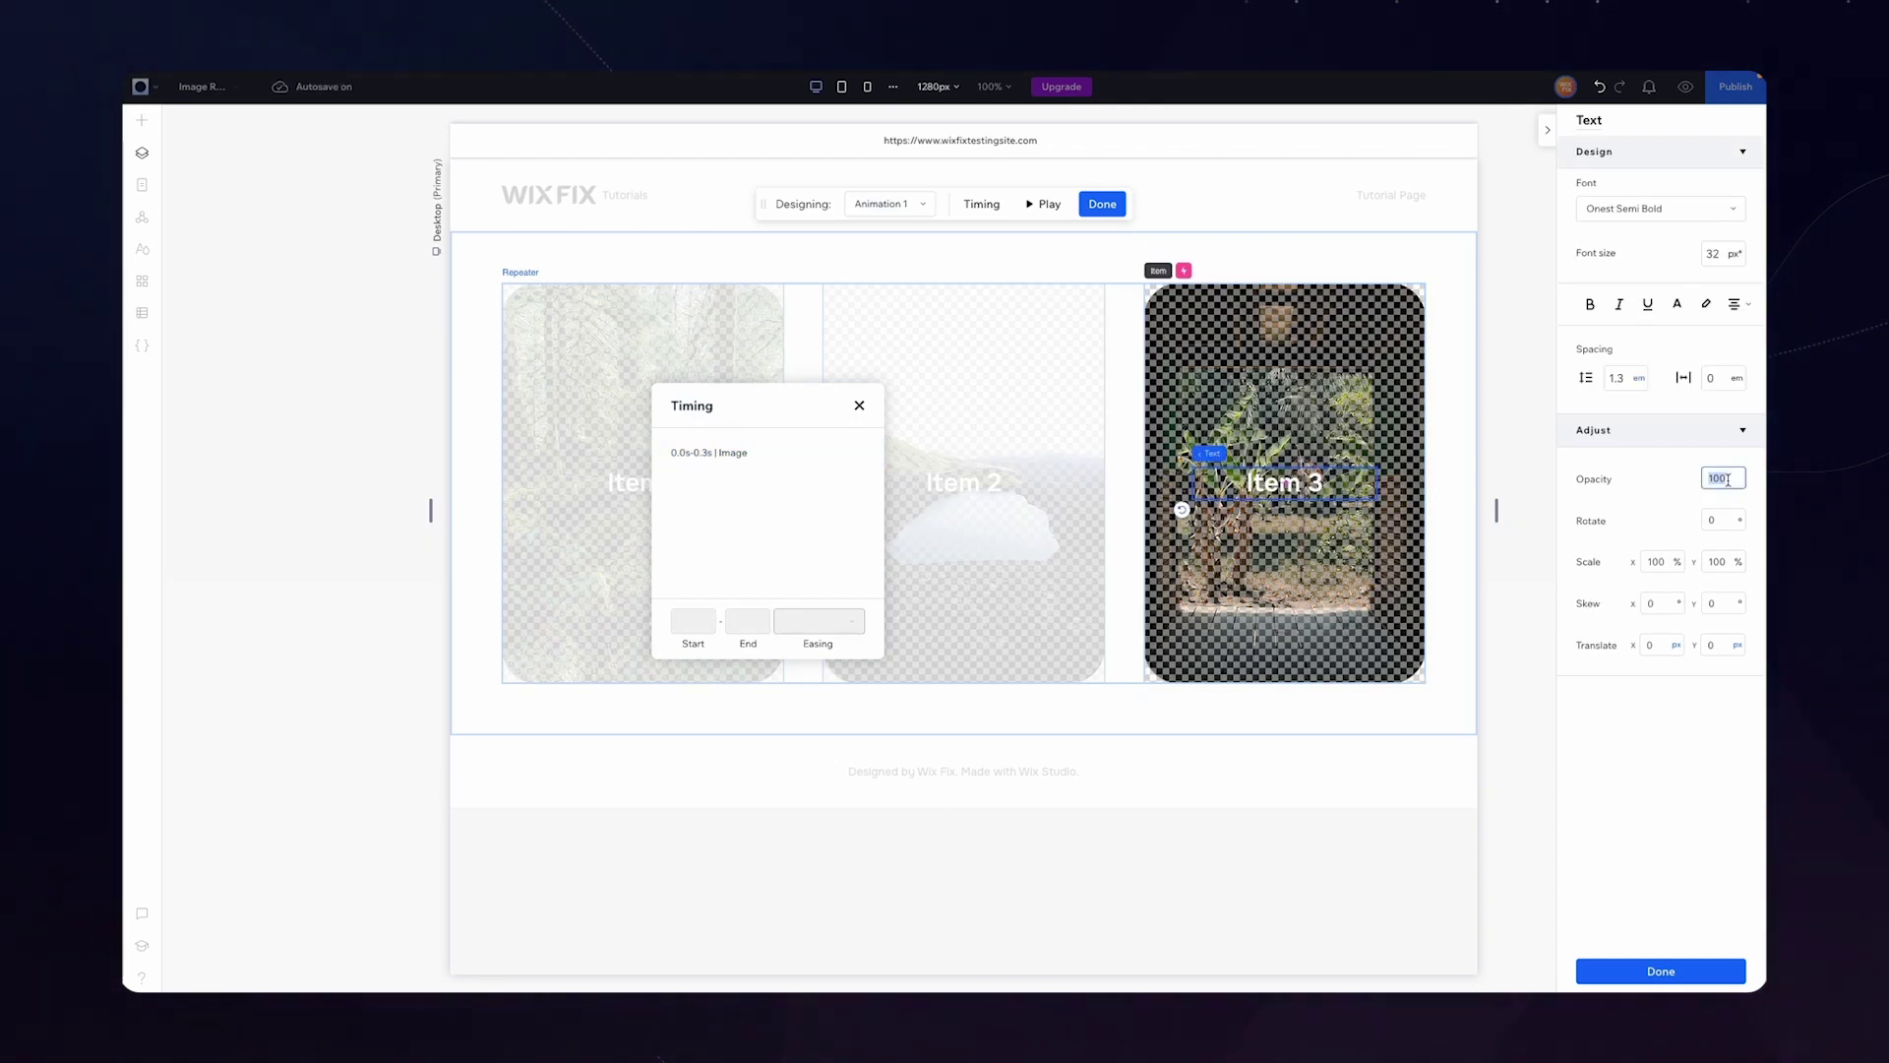
key("Return")
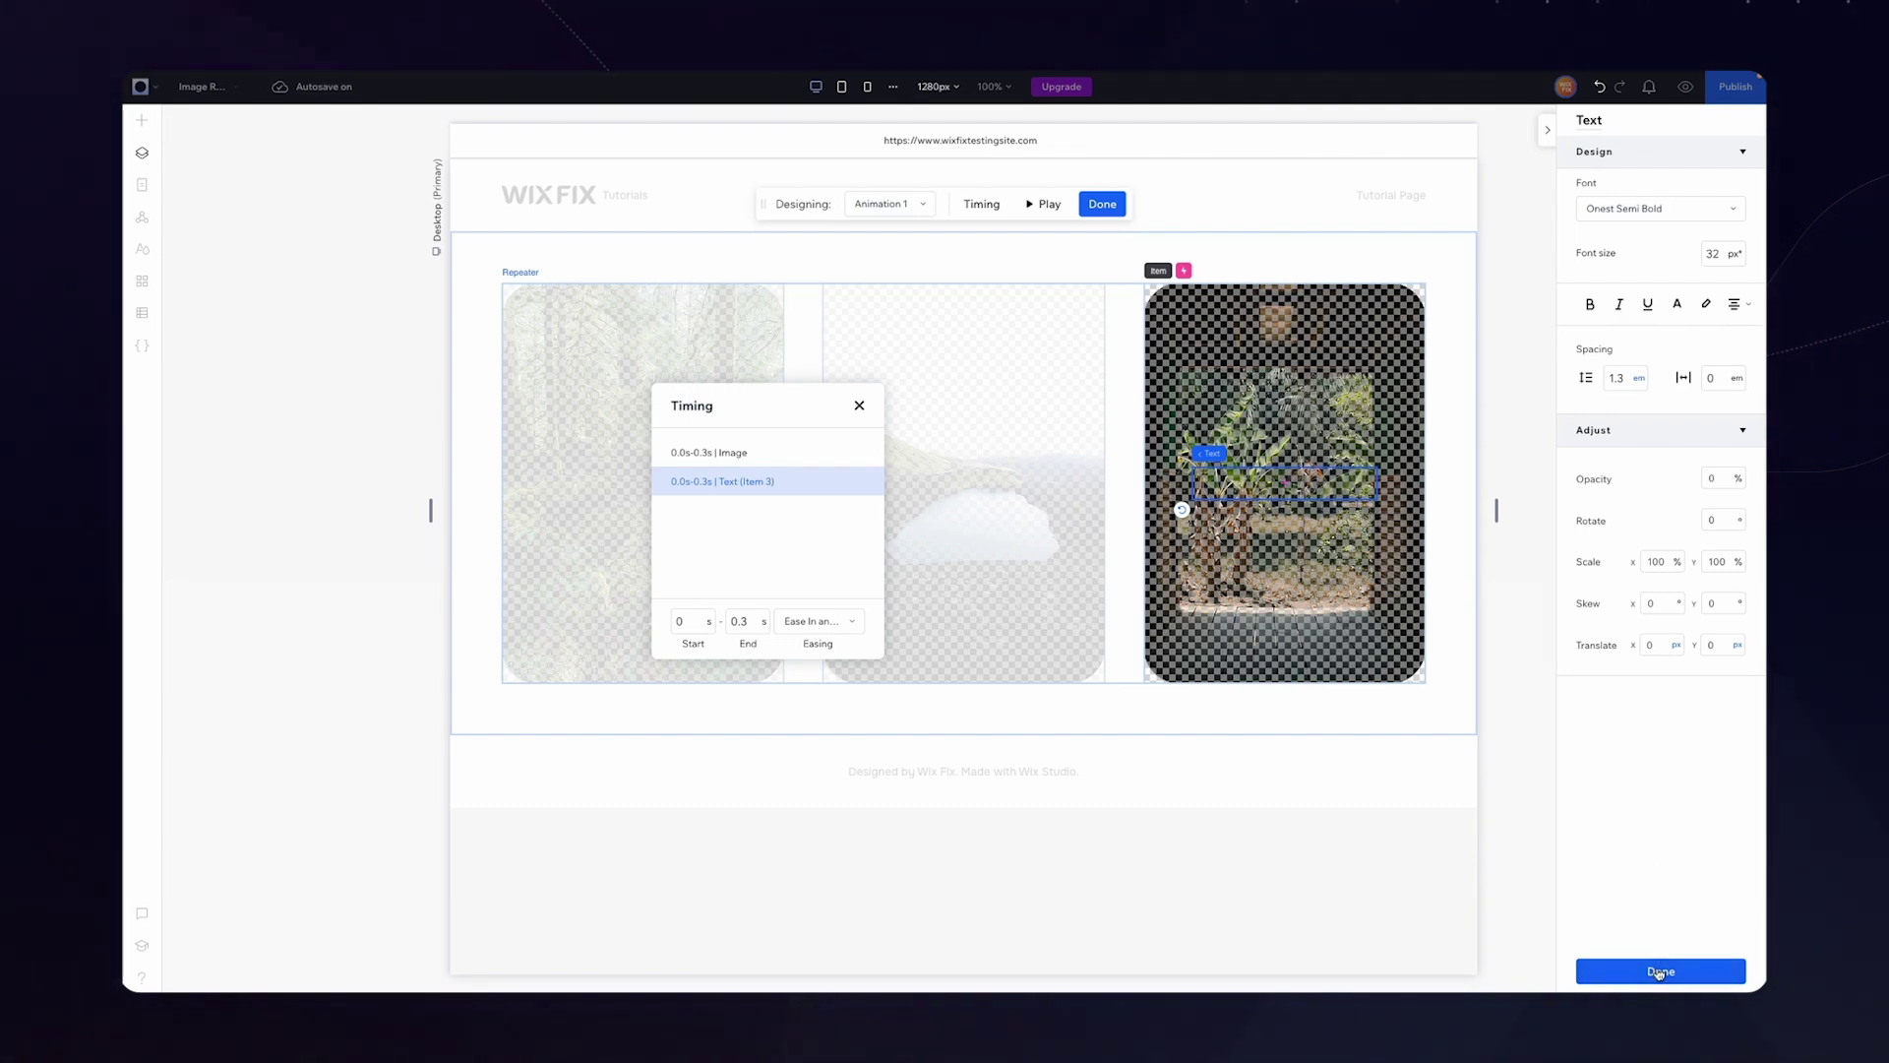
left_click(1660, 971)
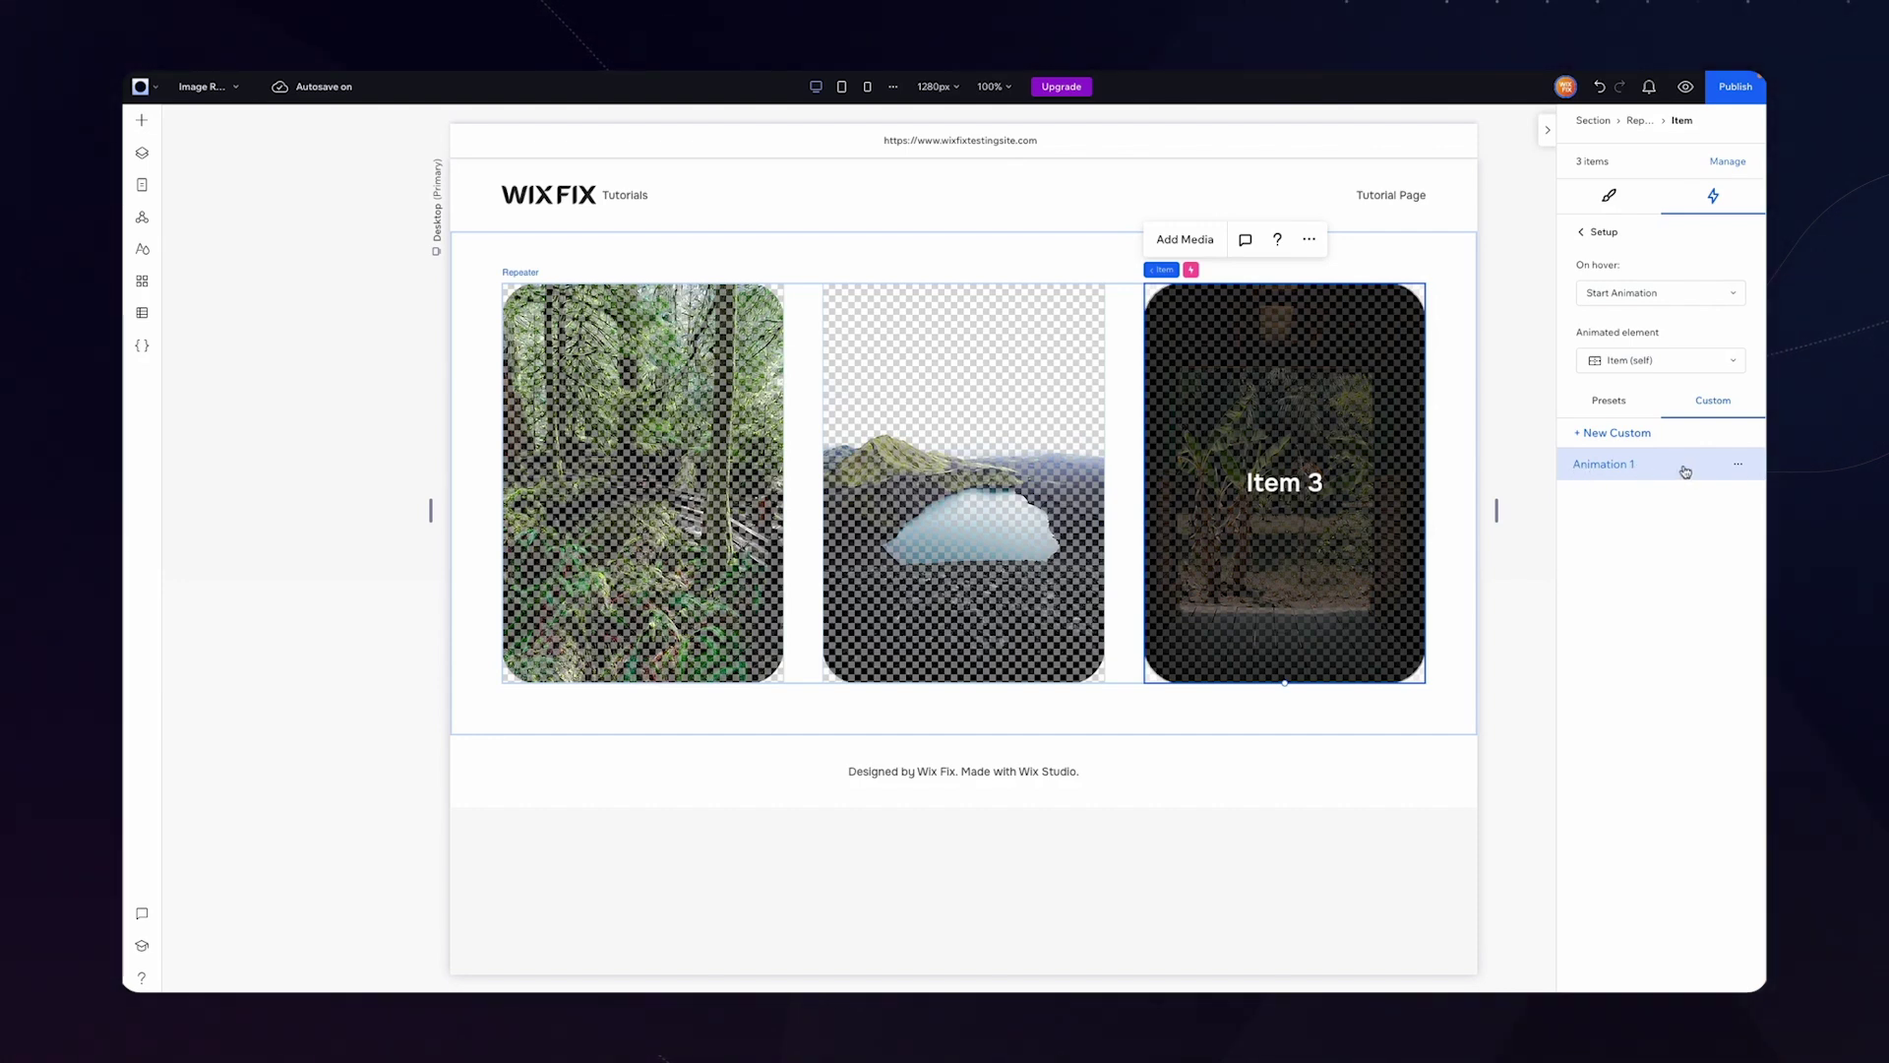
Step: Rename the custom animation from Animation 1 to 'Hover'
left_click(1737, 472)
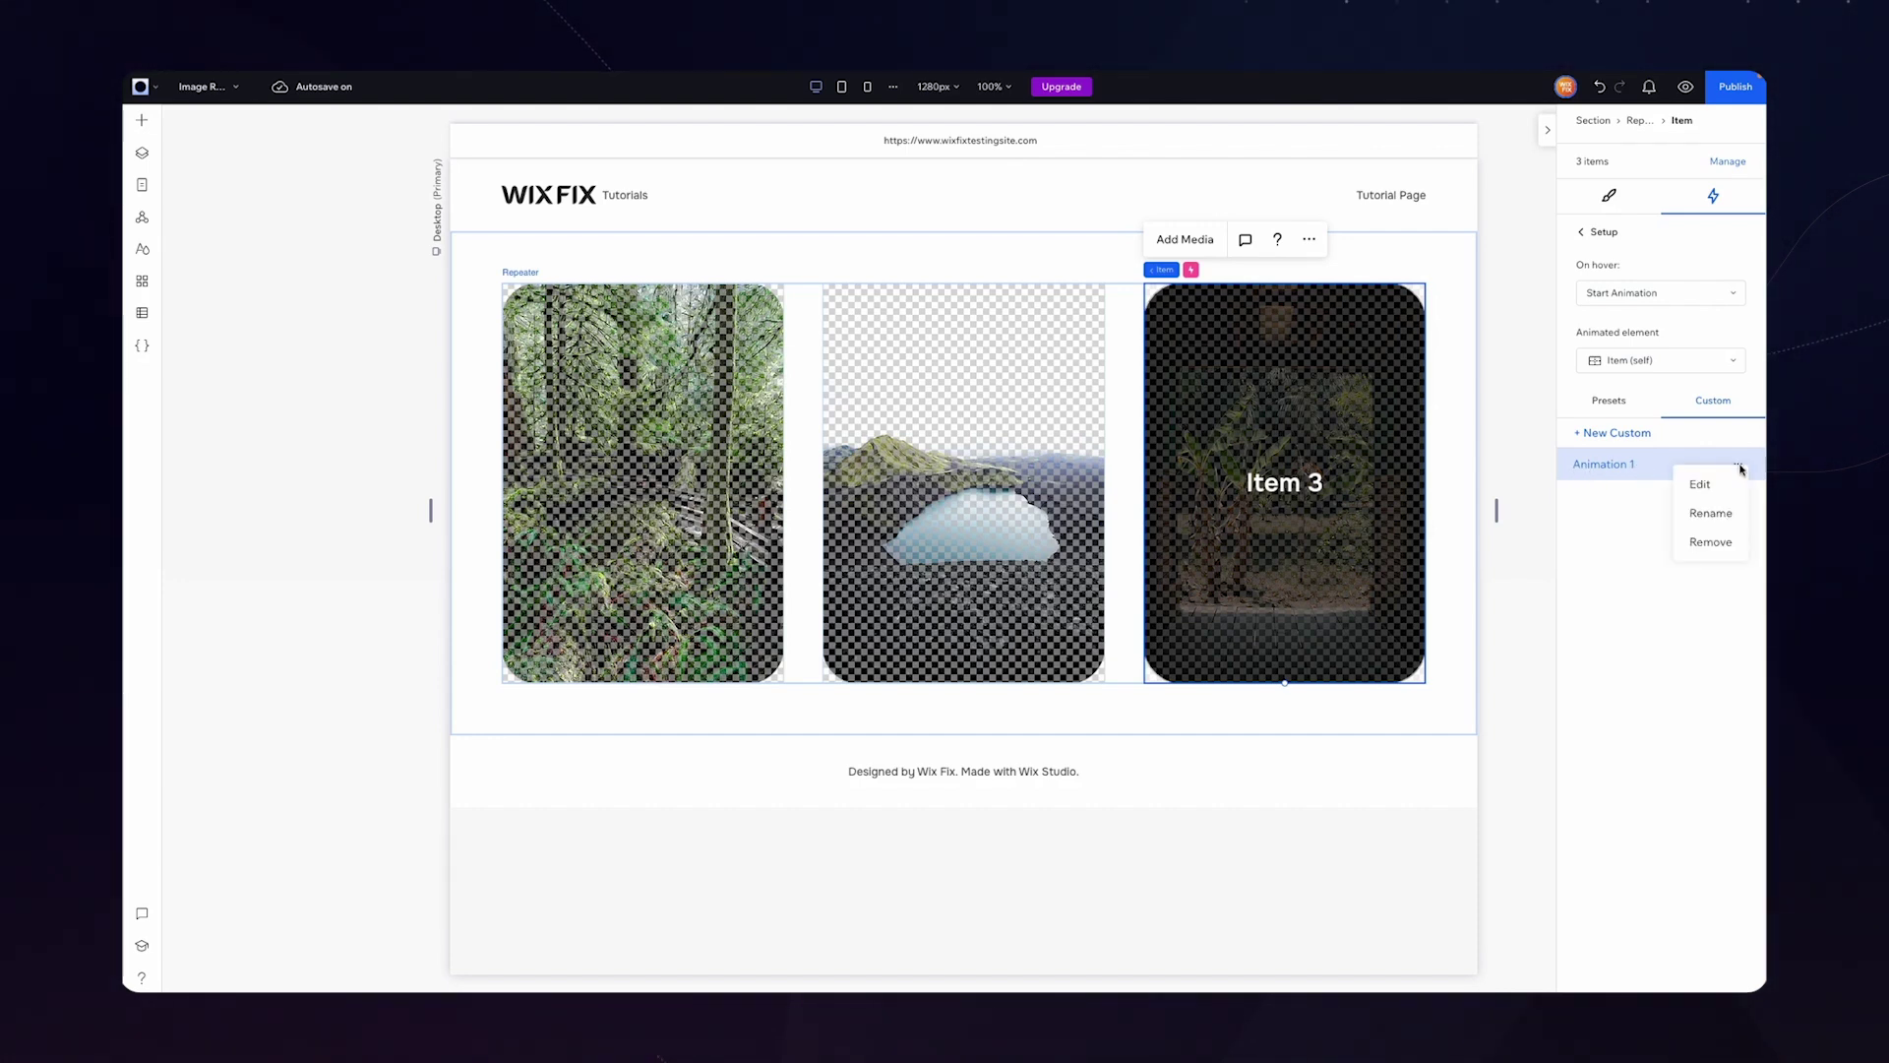
left_click(1714, 511)
type("Hover")
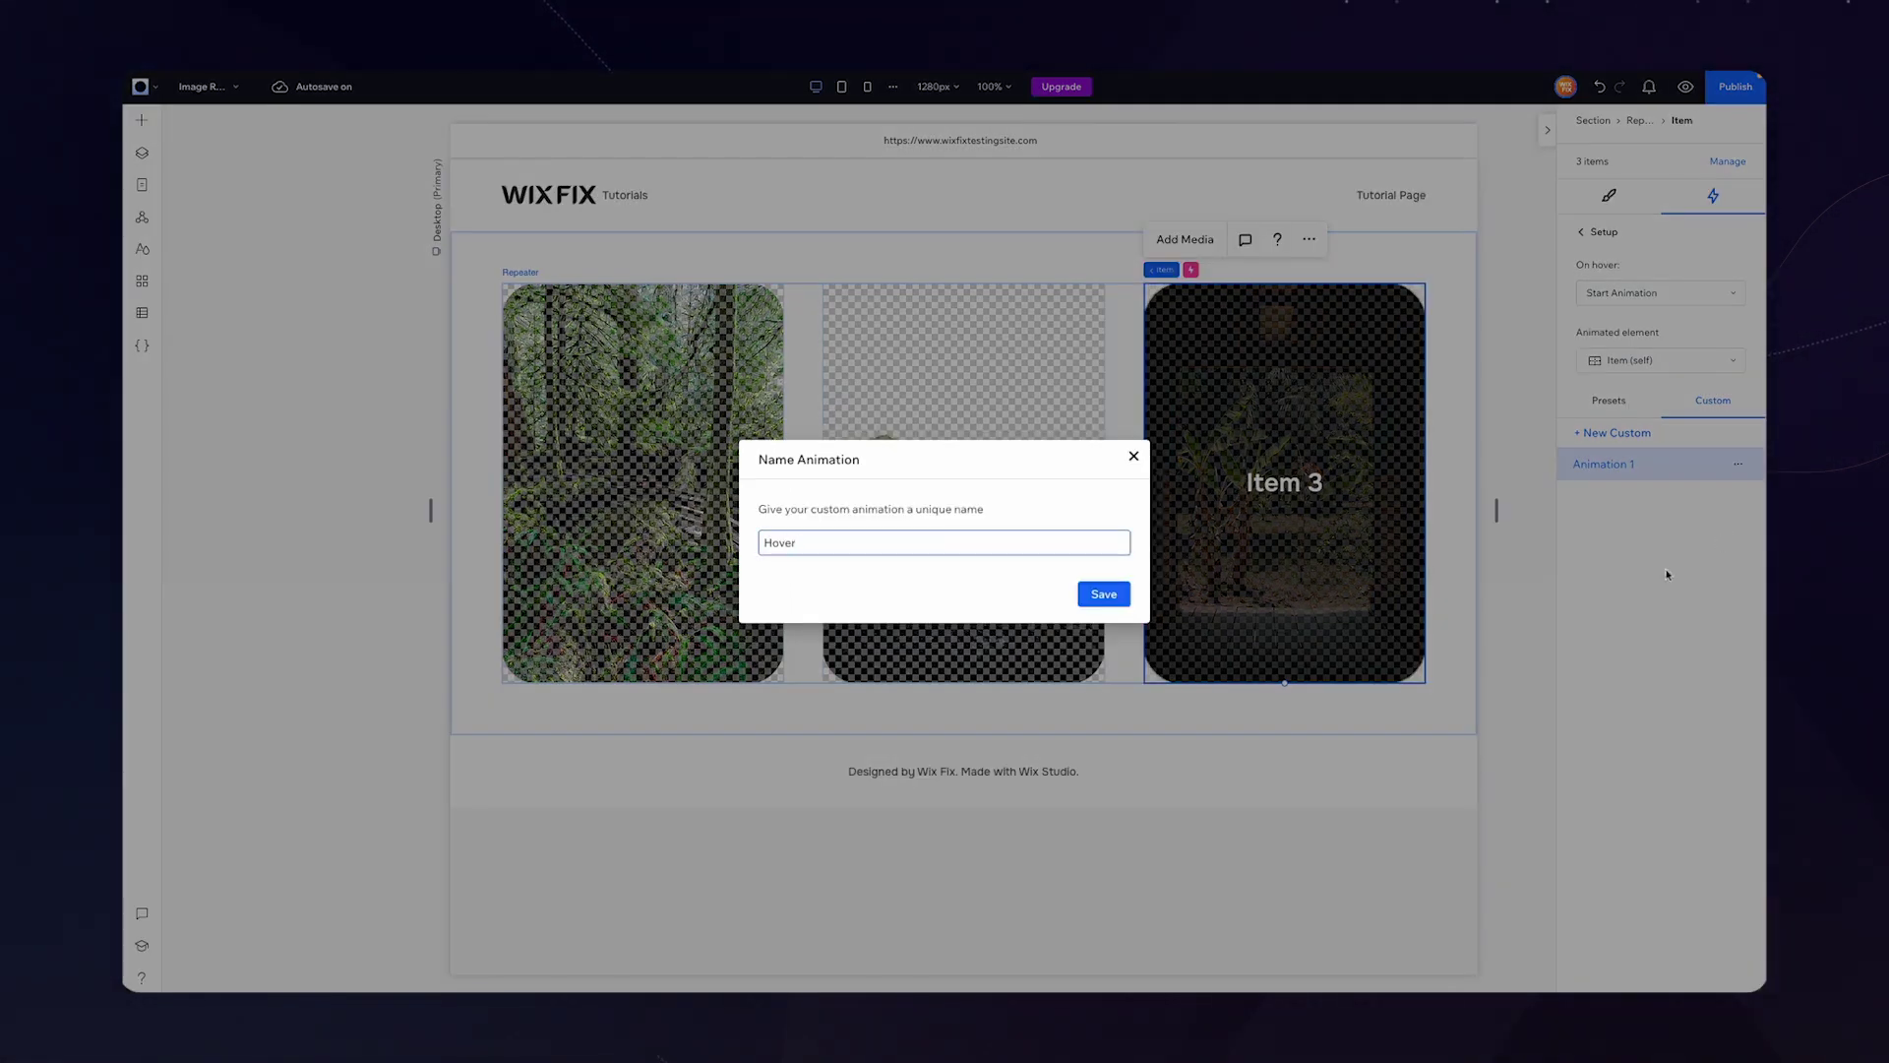
left_click(1106, 592)
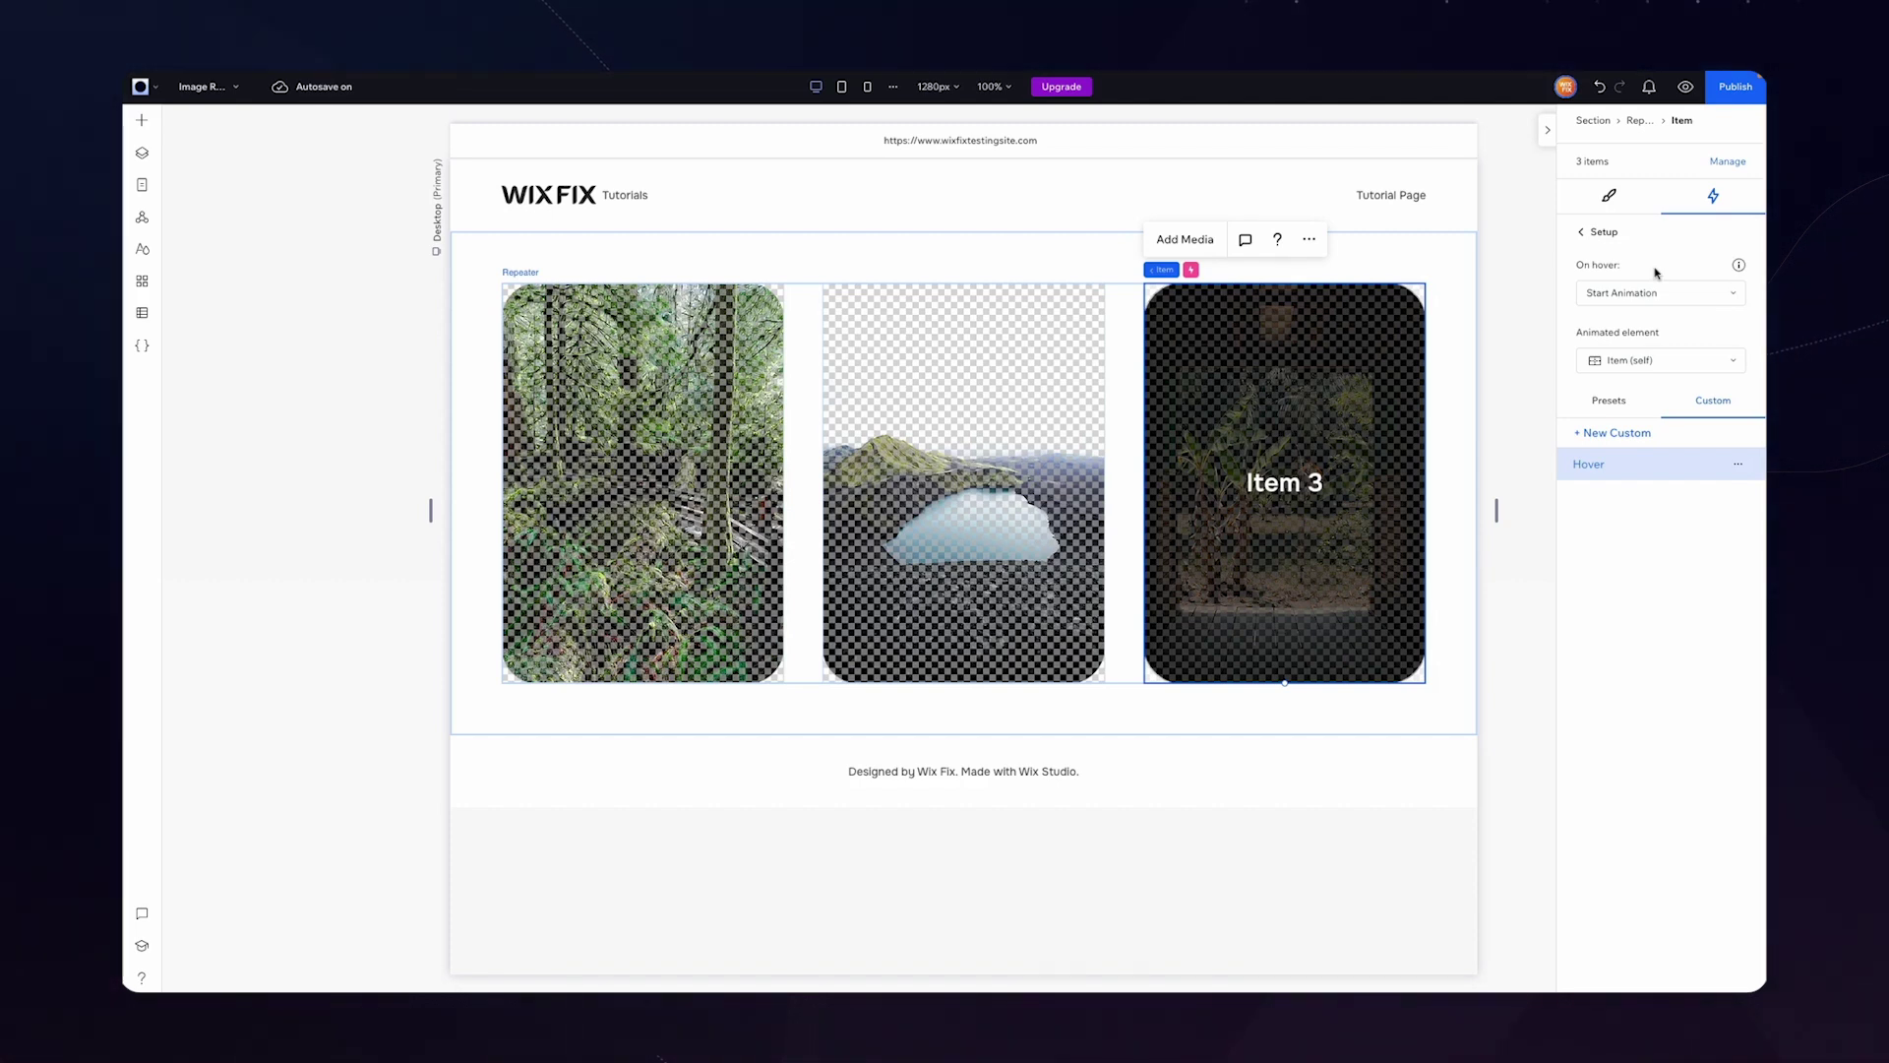
left_click(1685, 86)
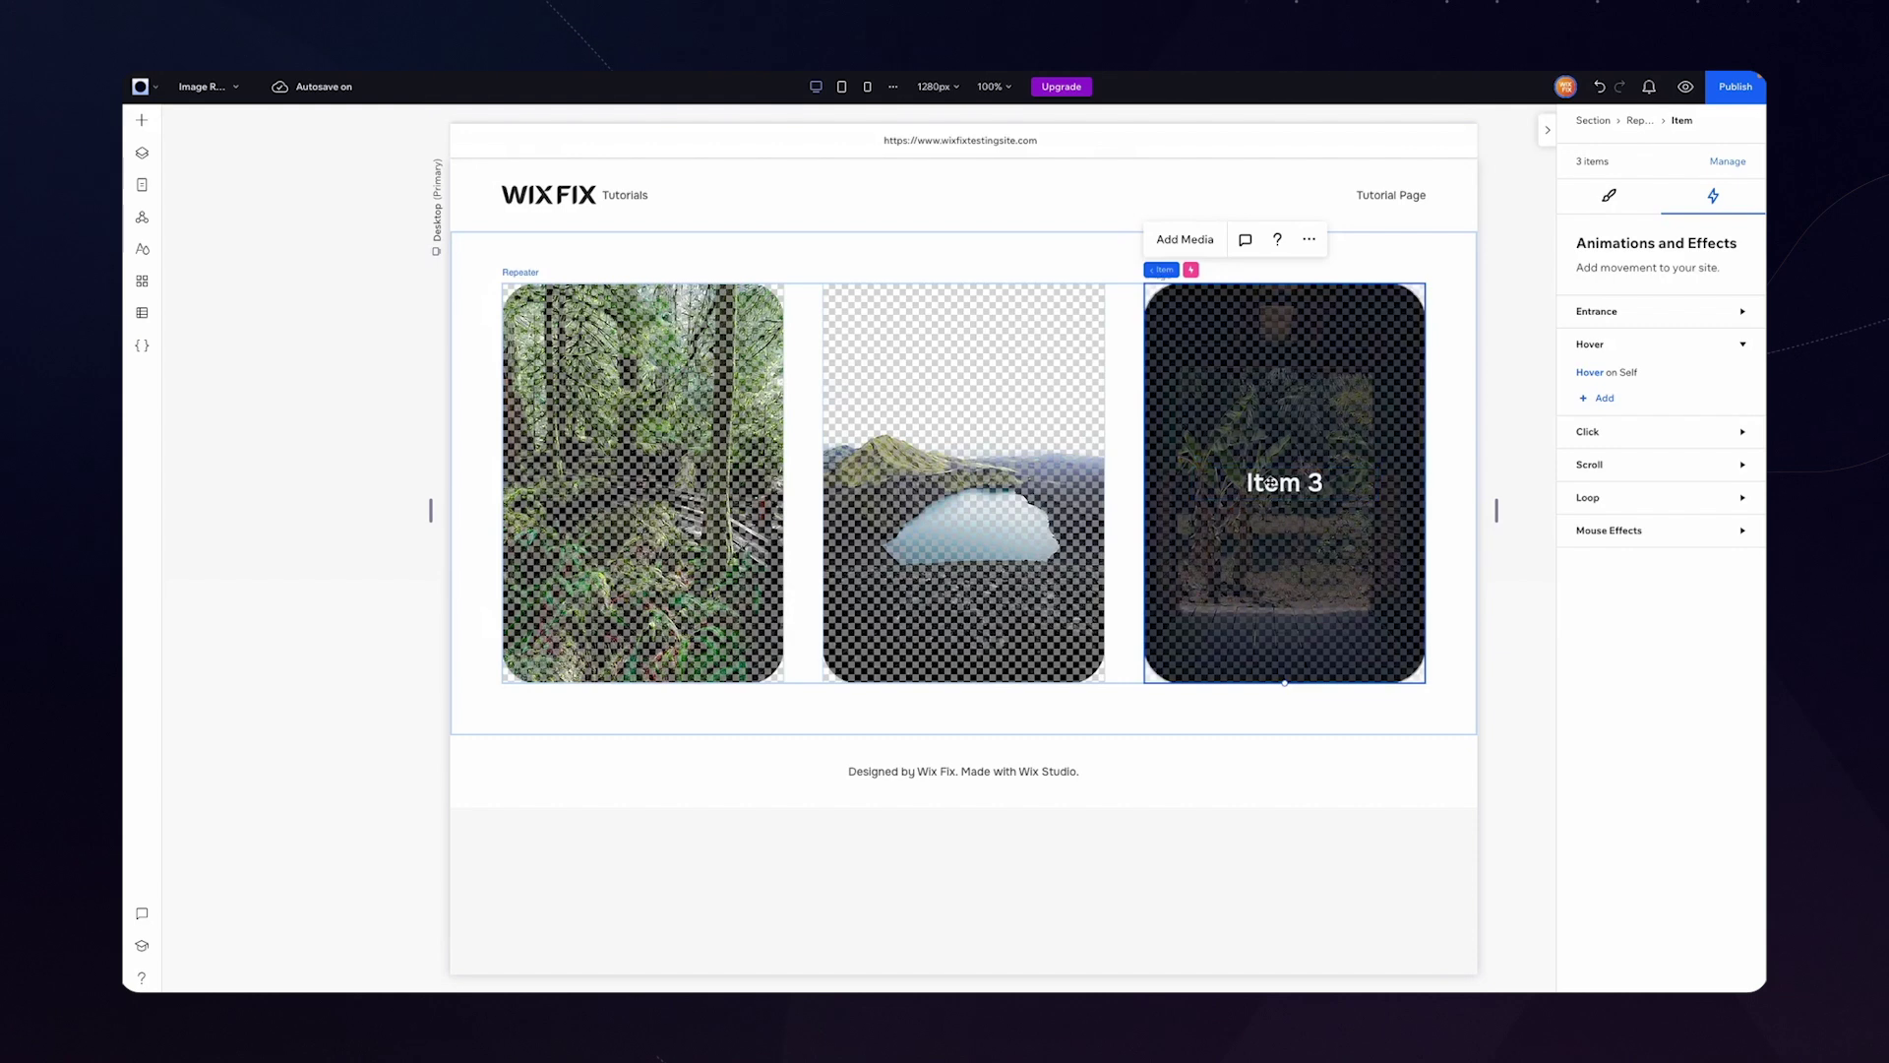
left_click(1284, 482)
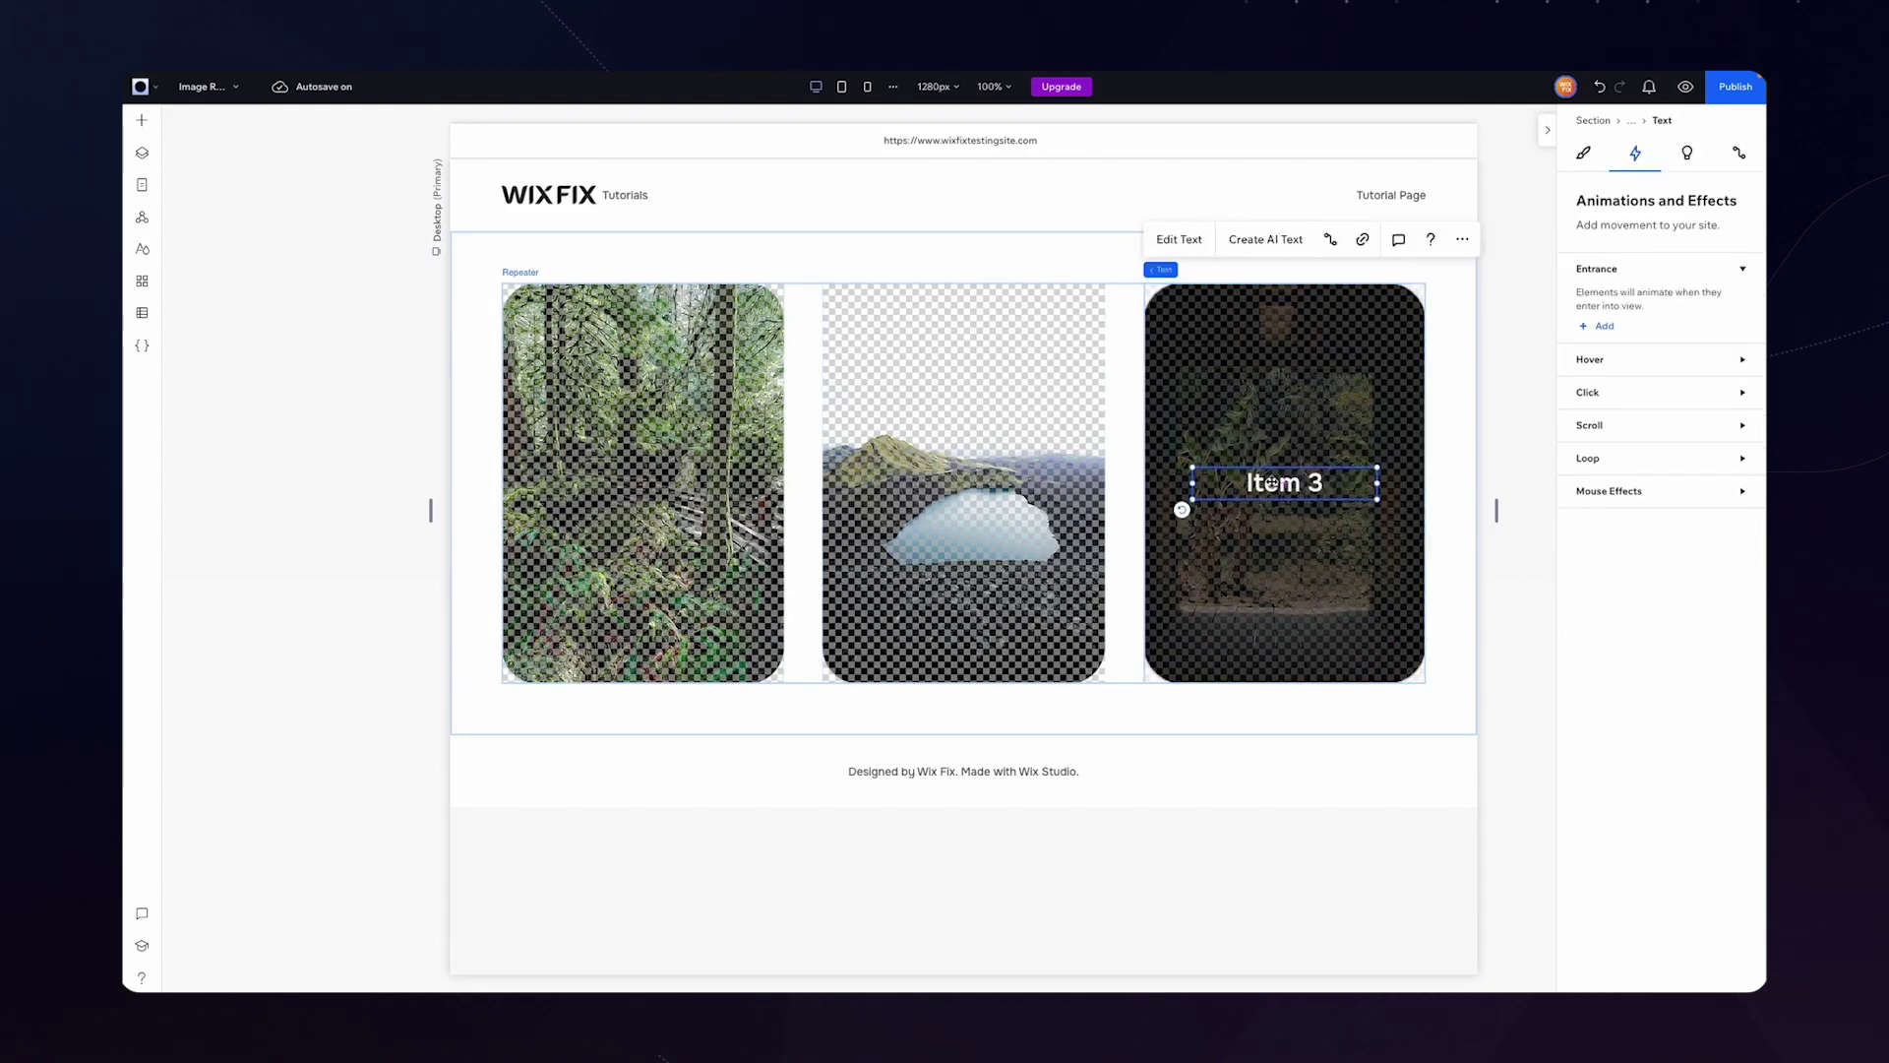
Step: Give the Item 3 title docking margins of 20% top and 10% bottom
left_click(1583, 155)
scroll(1662, 608, "down", 8)
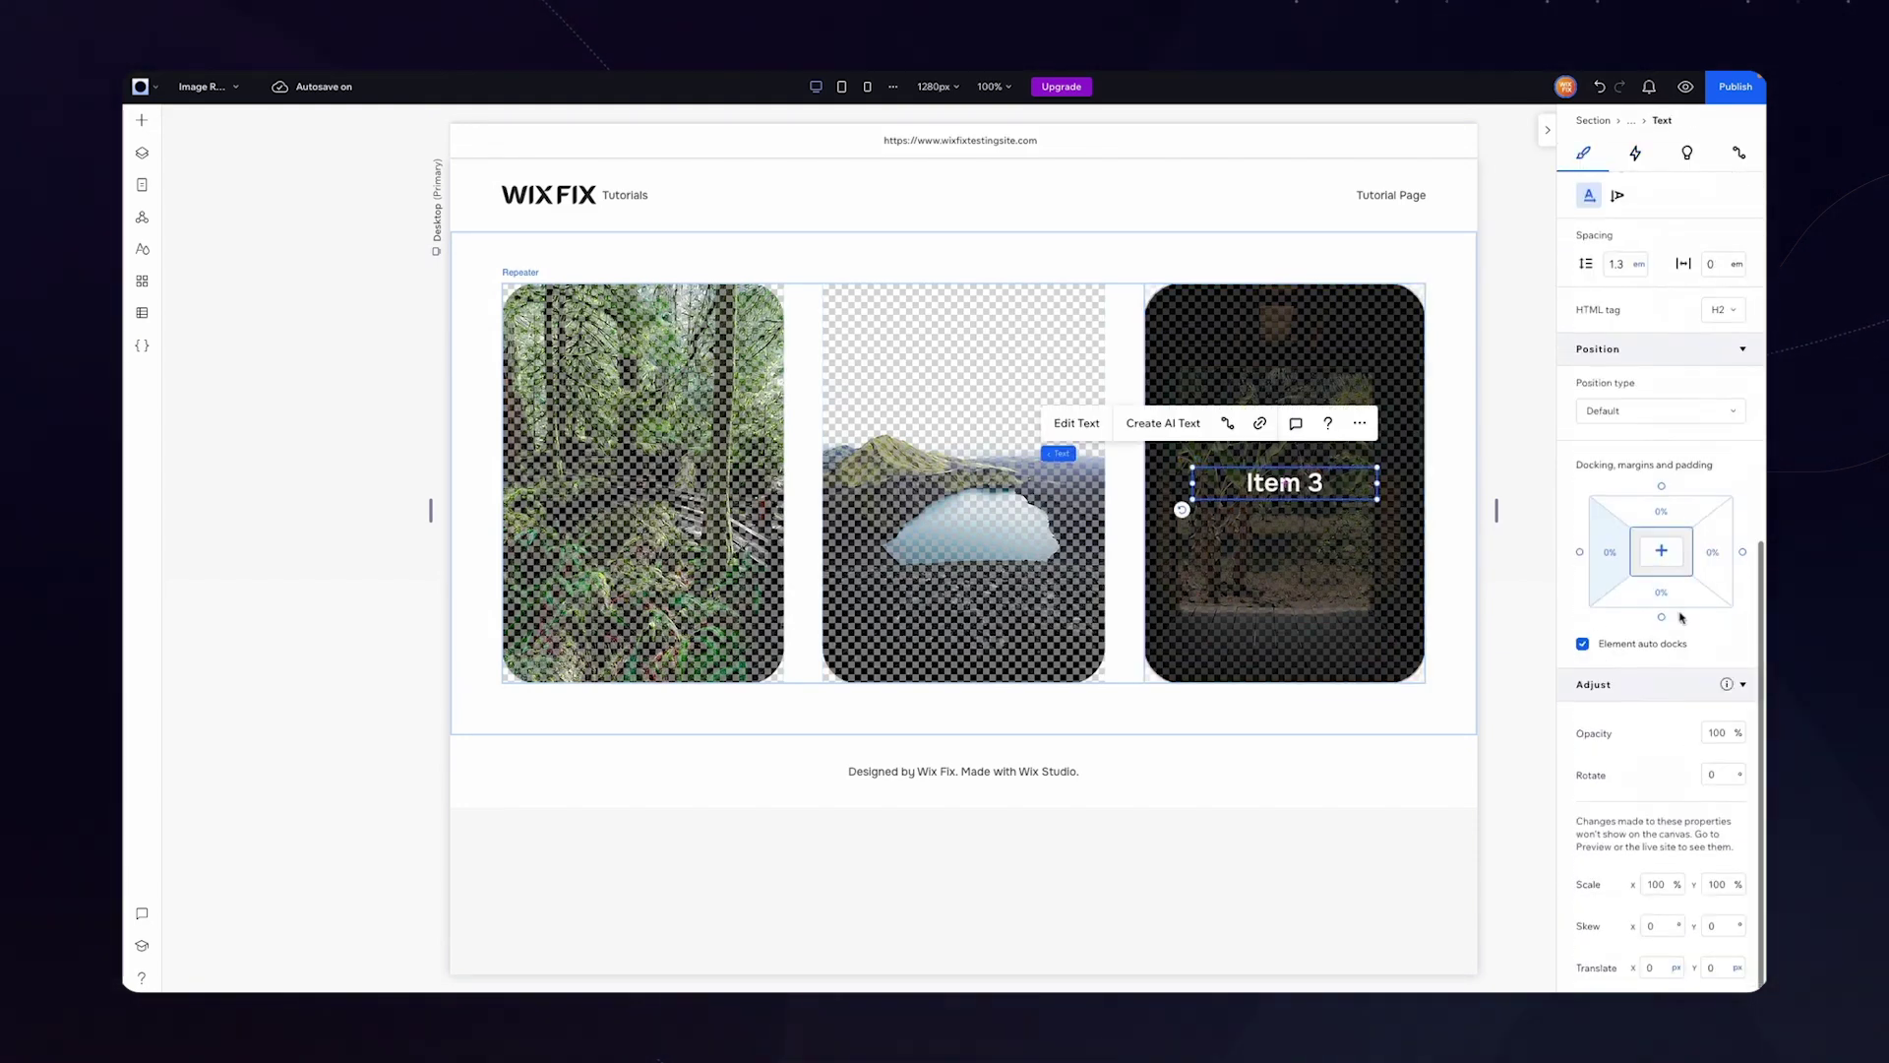
left_click(1667, 519)
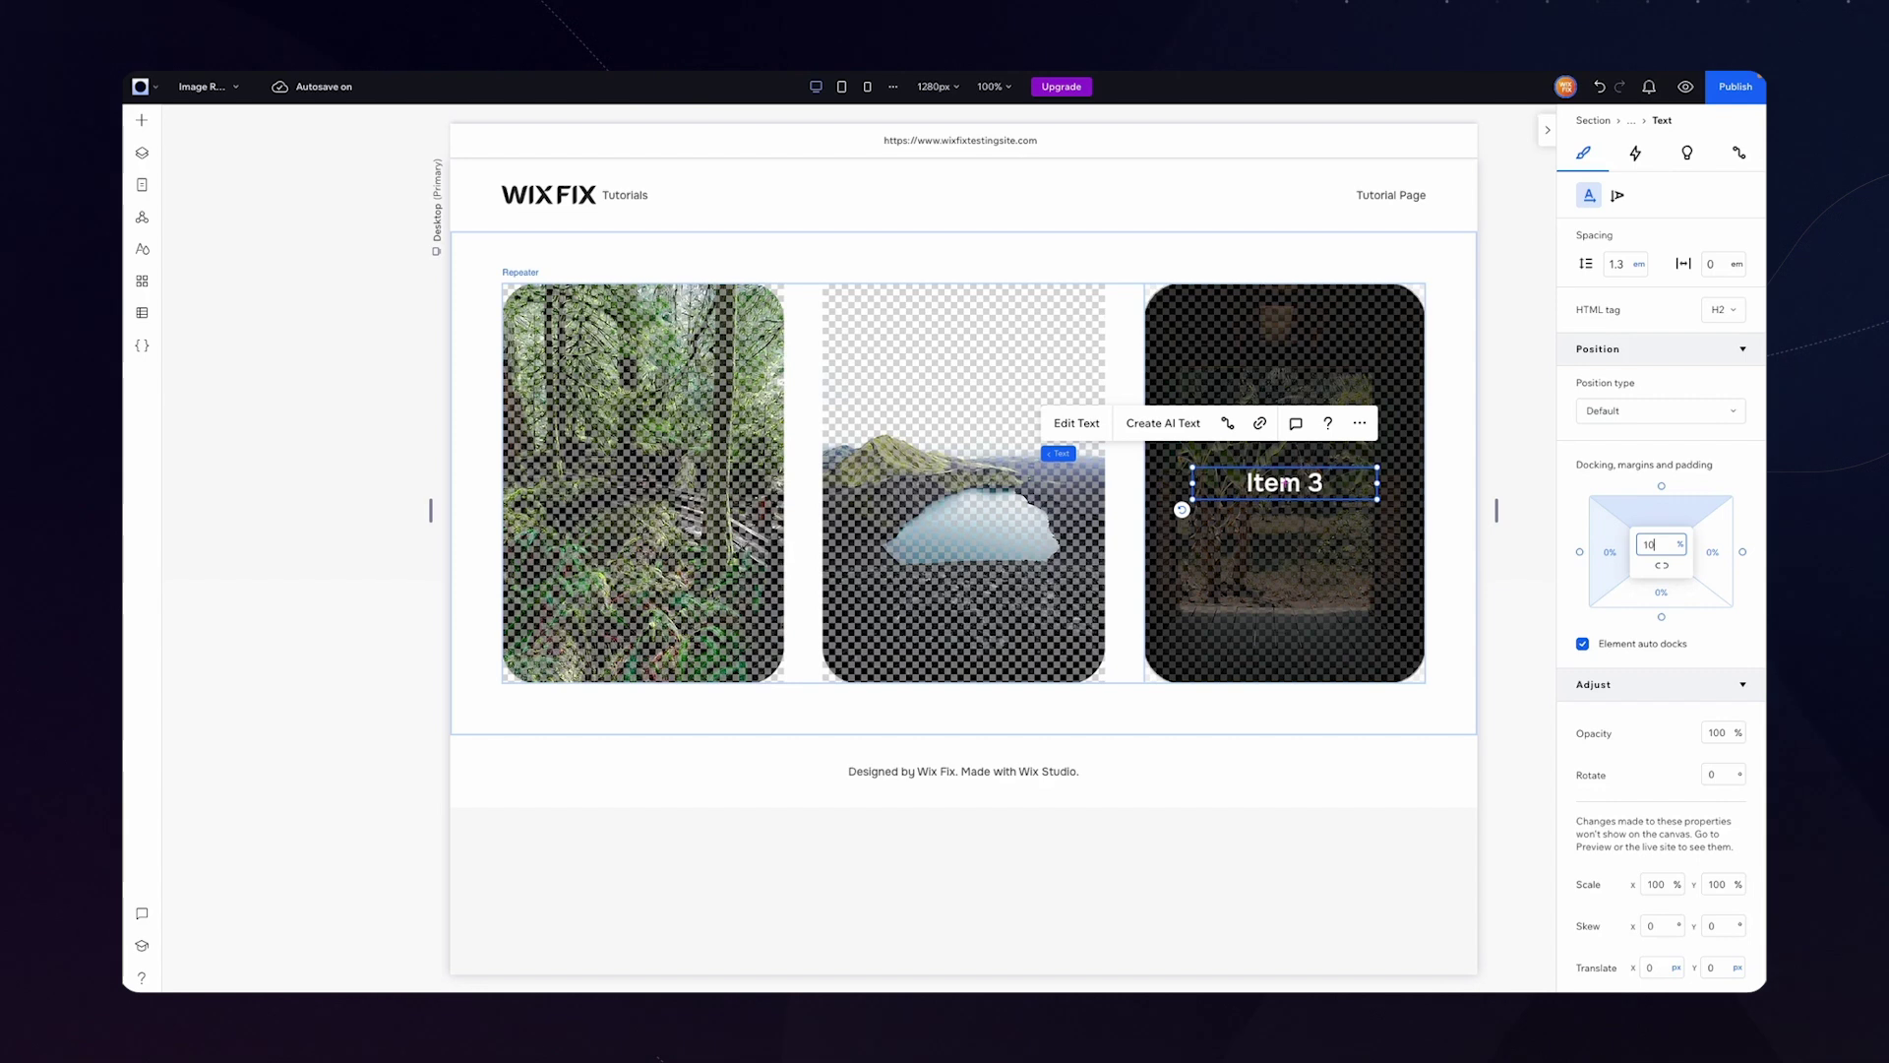
type("10")
key("Return")
left_click(1665, 601)
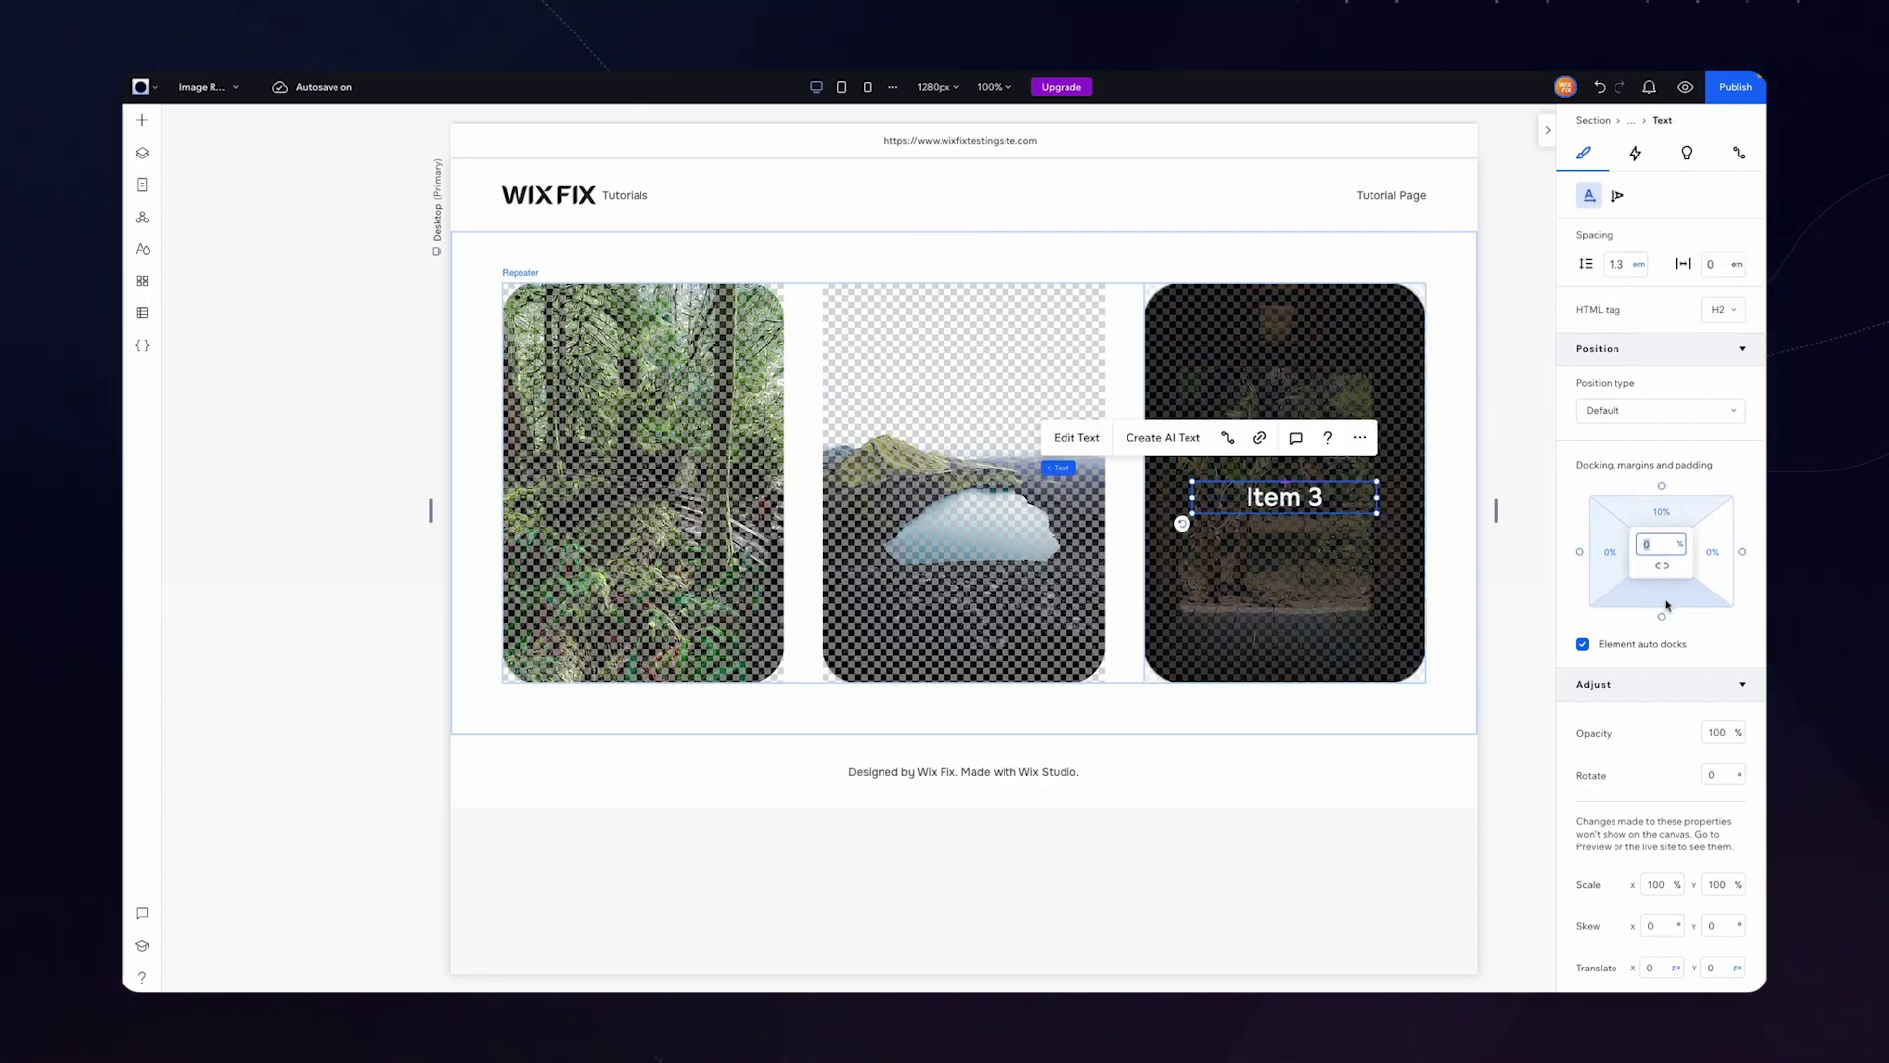
type("10")
key("Return")
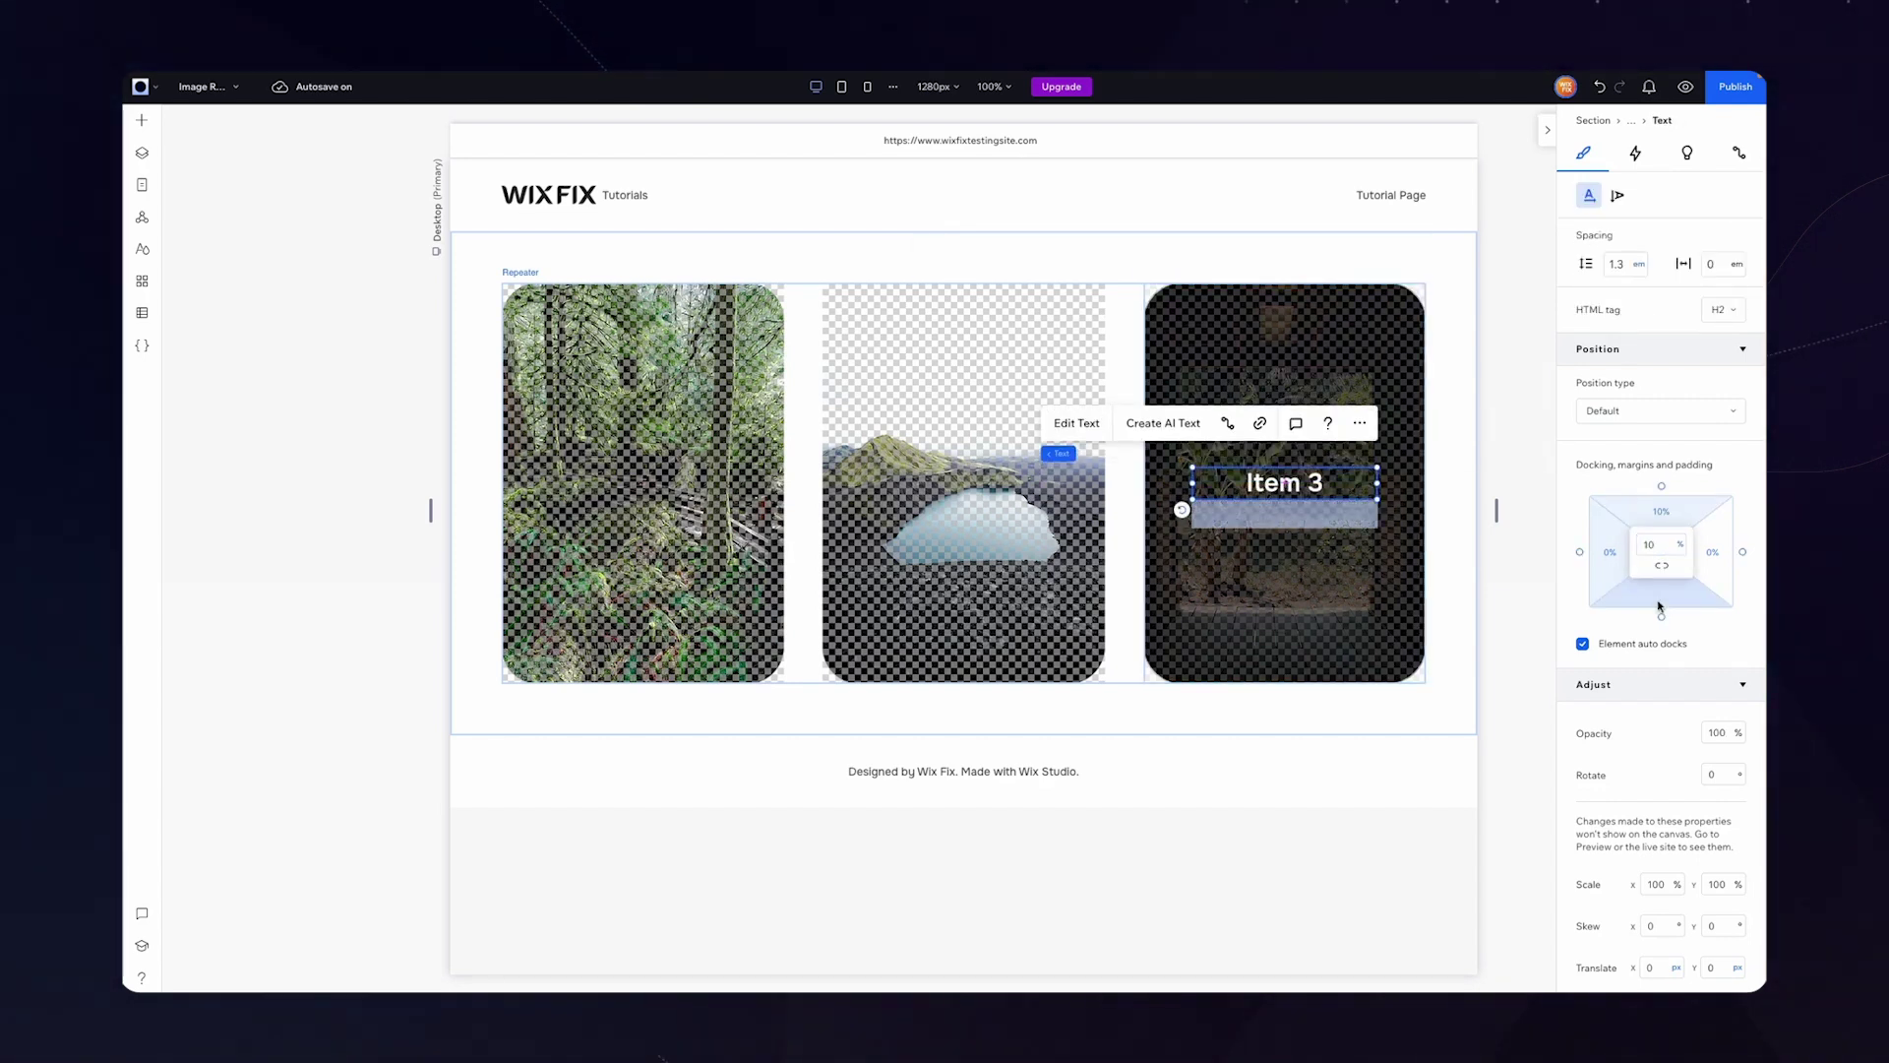
left_click(1671, 518)
type("20")
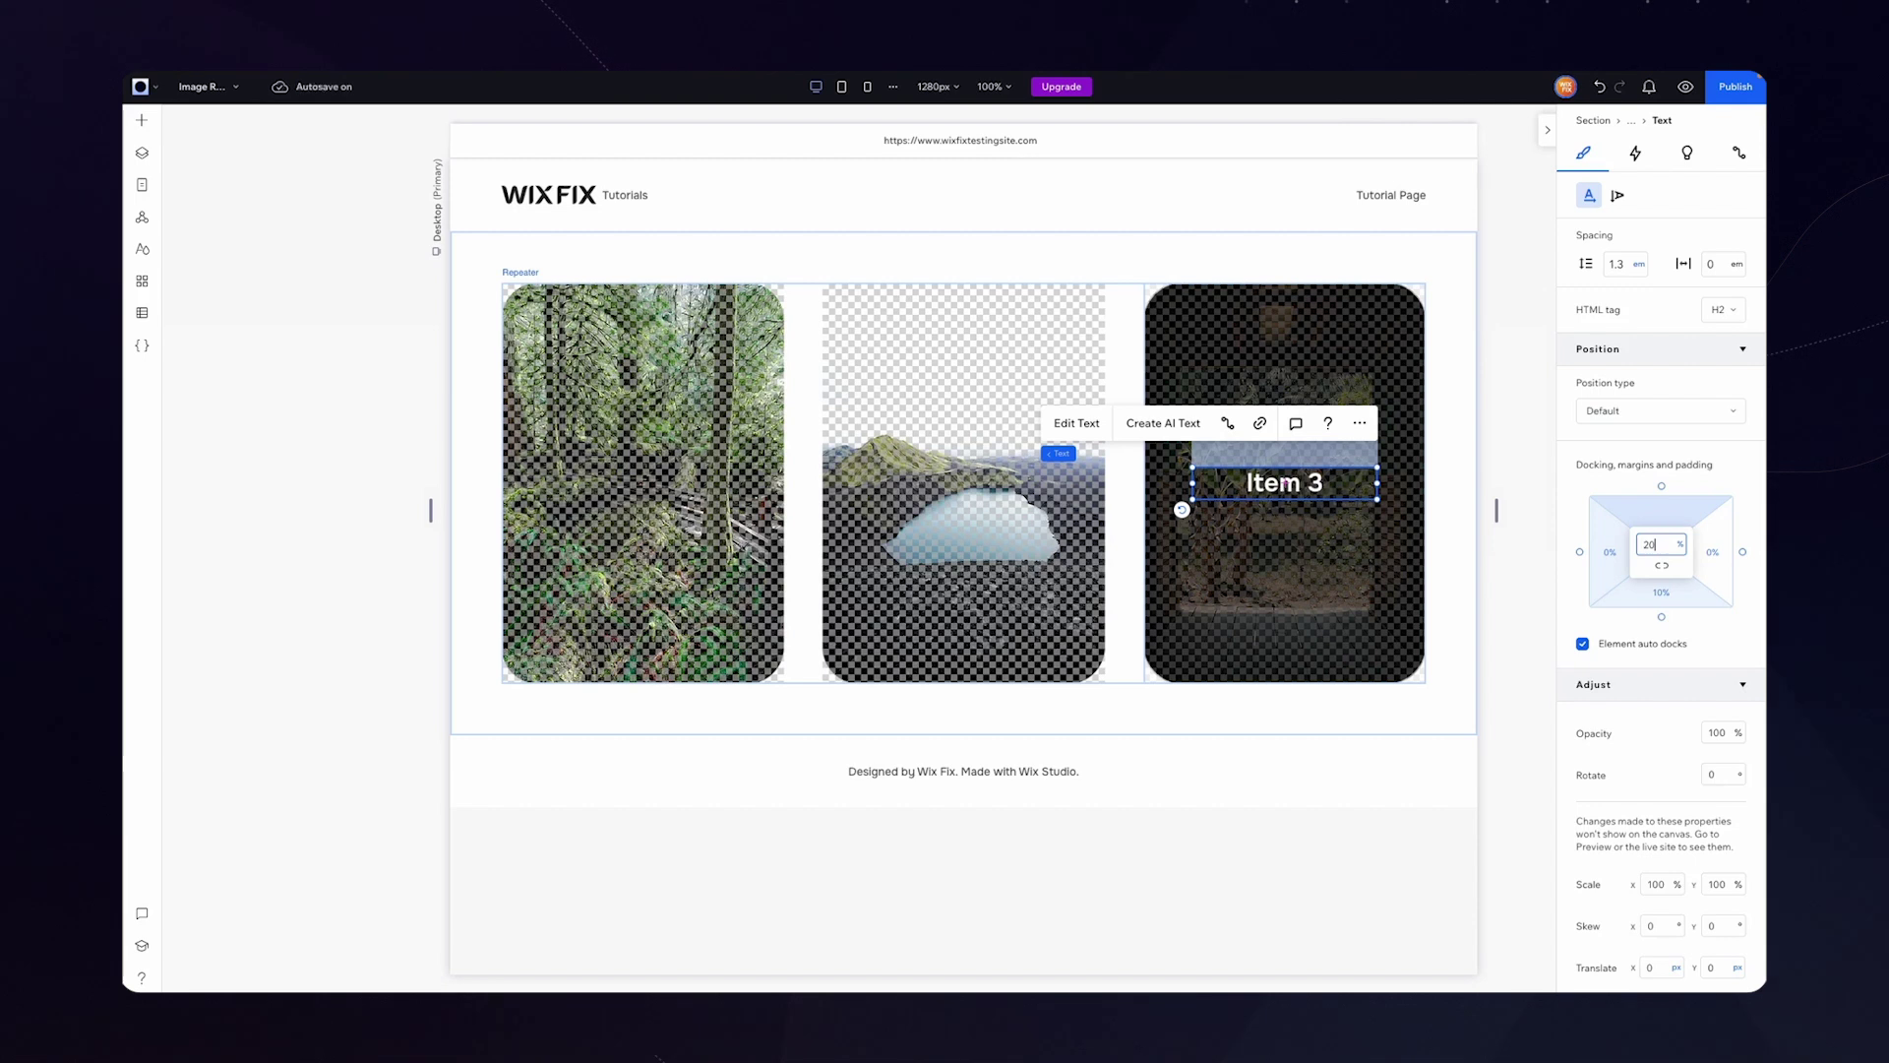
key("Return")
left_click(1666, 592)
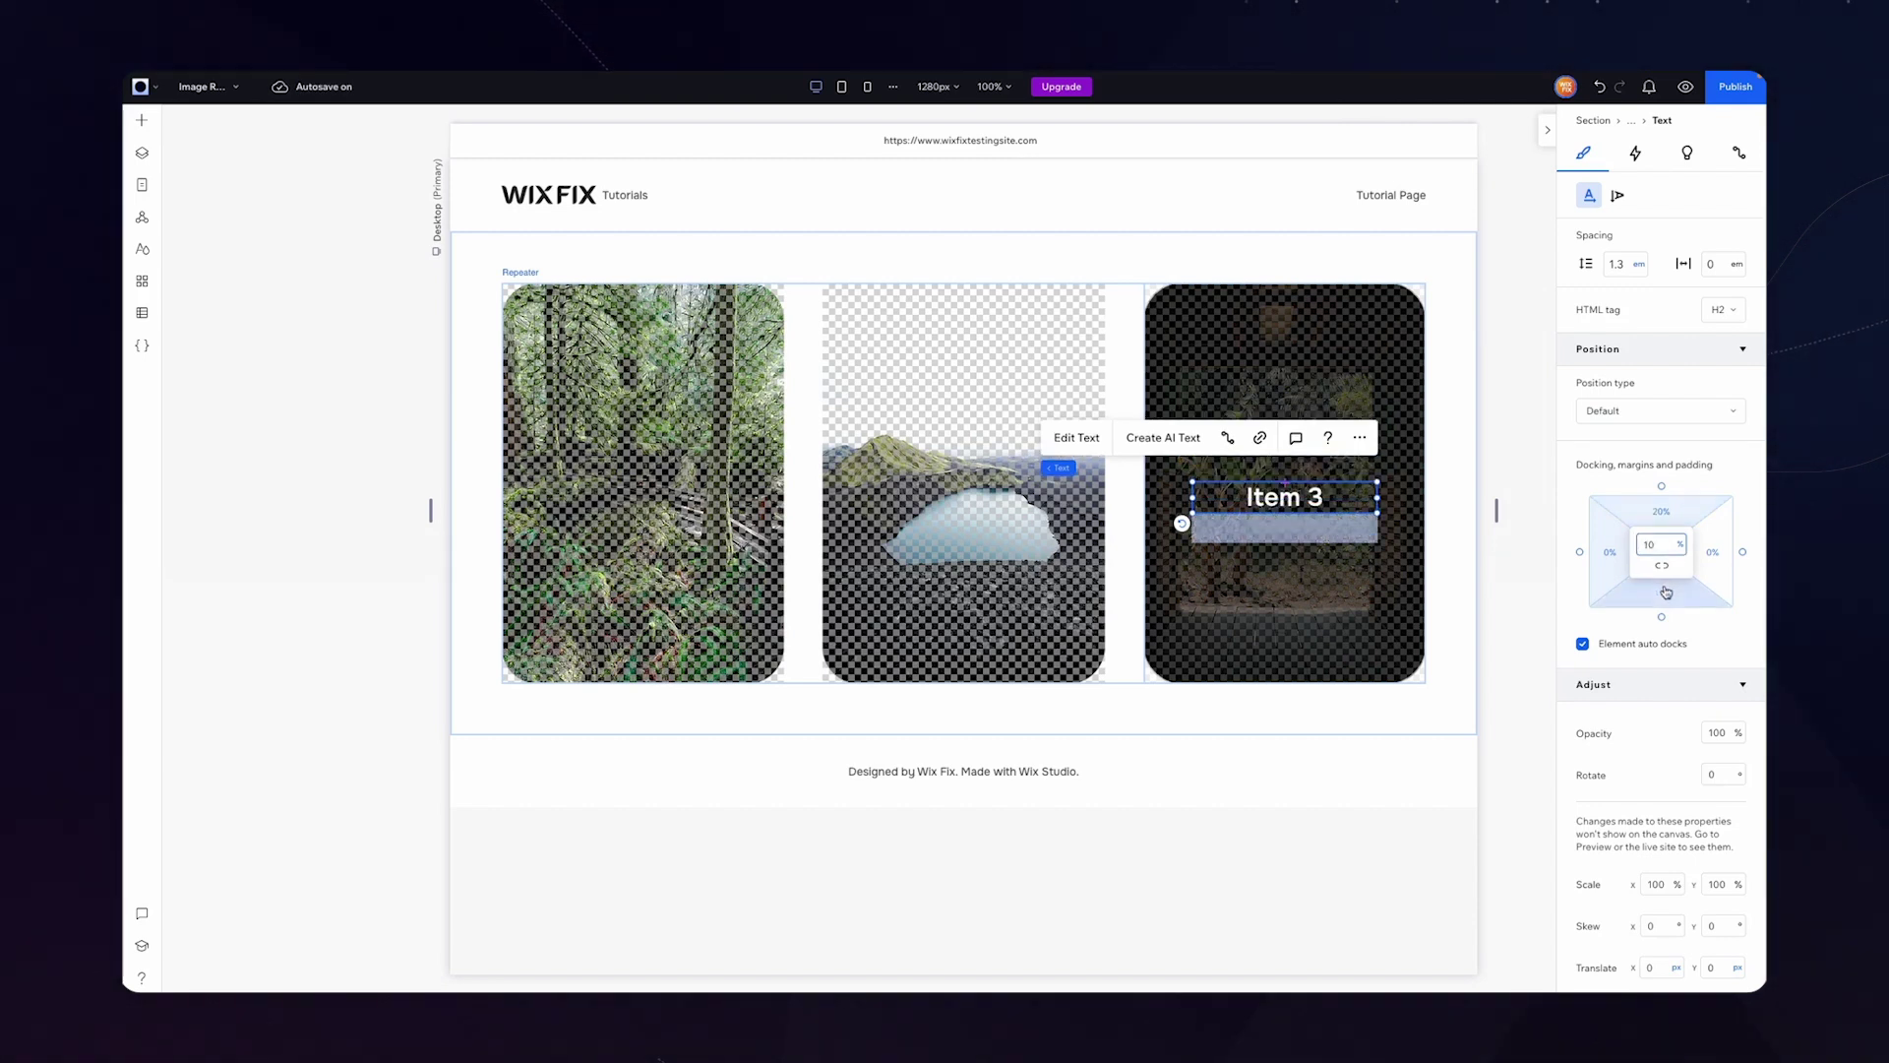
Step: Set the section height to 0 so it shrinks to fit the cards
left_click(1458, 547)
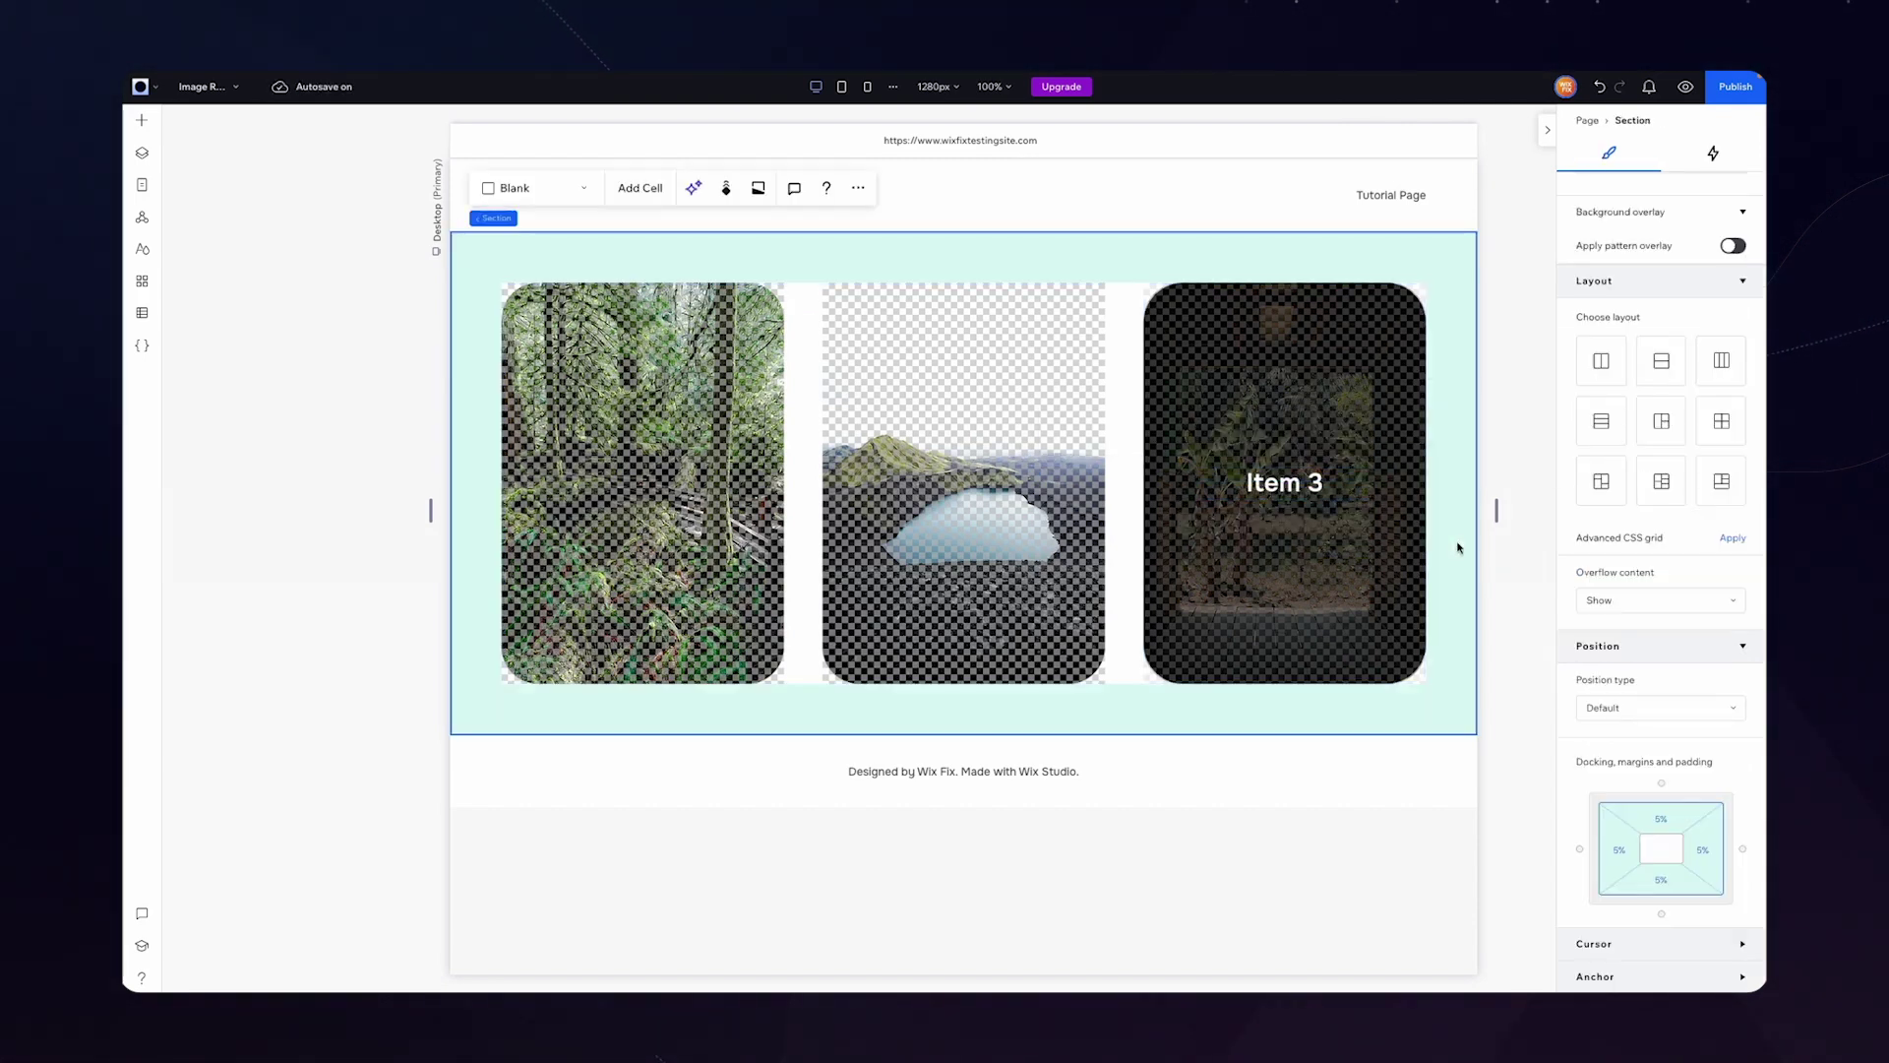
scroll(1663, 442, "up", 5)
left_click(1722, 226)
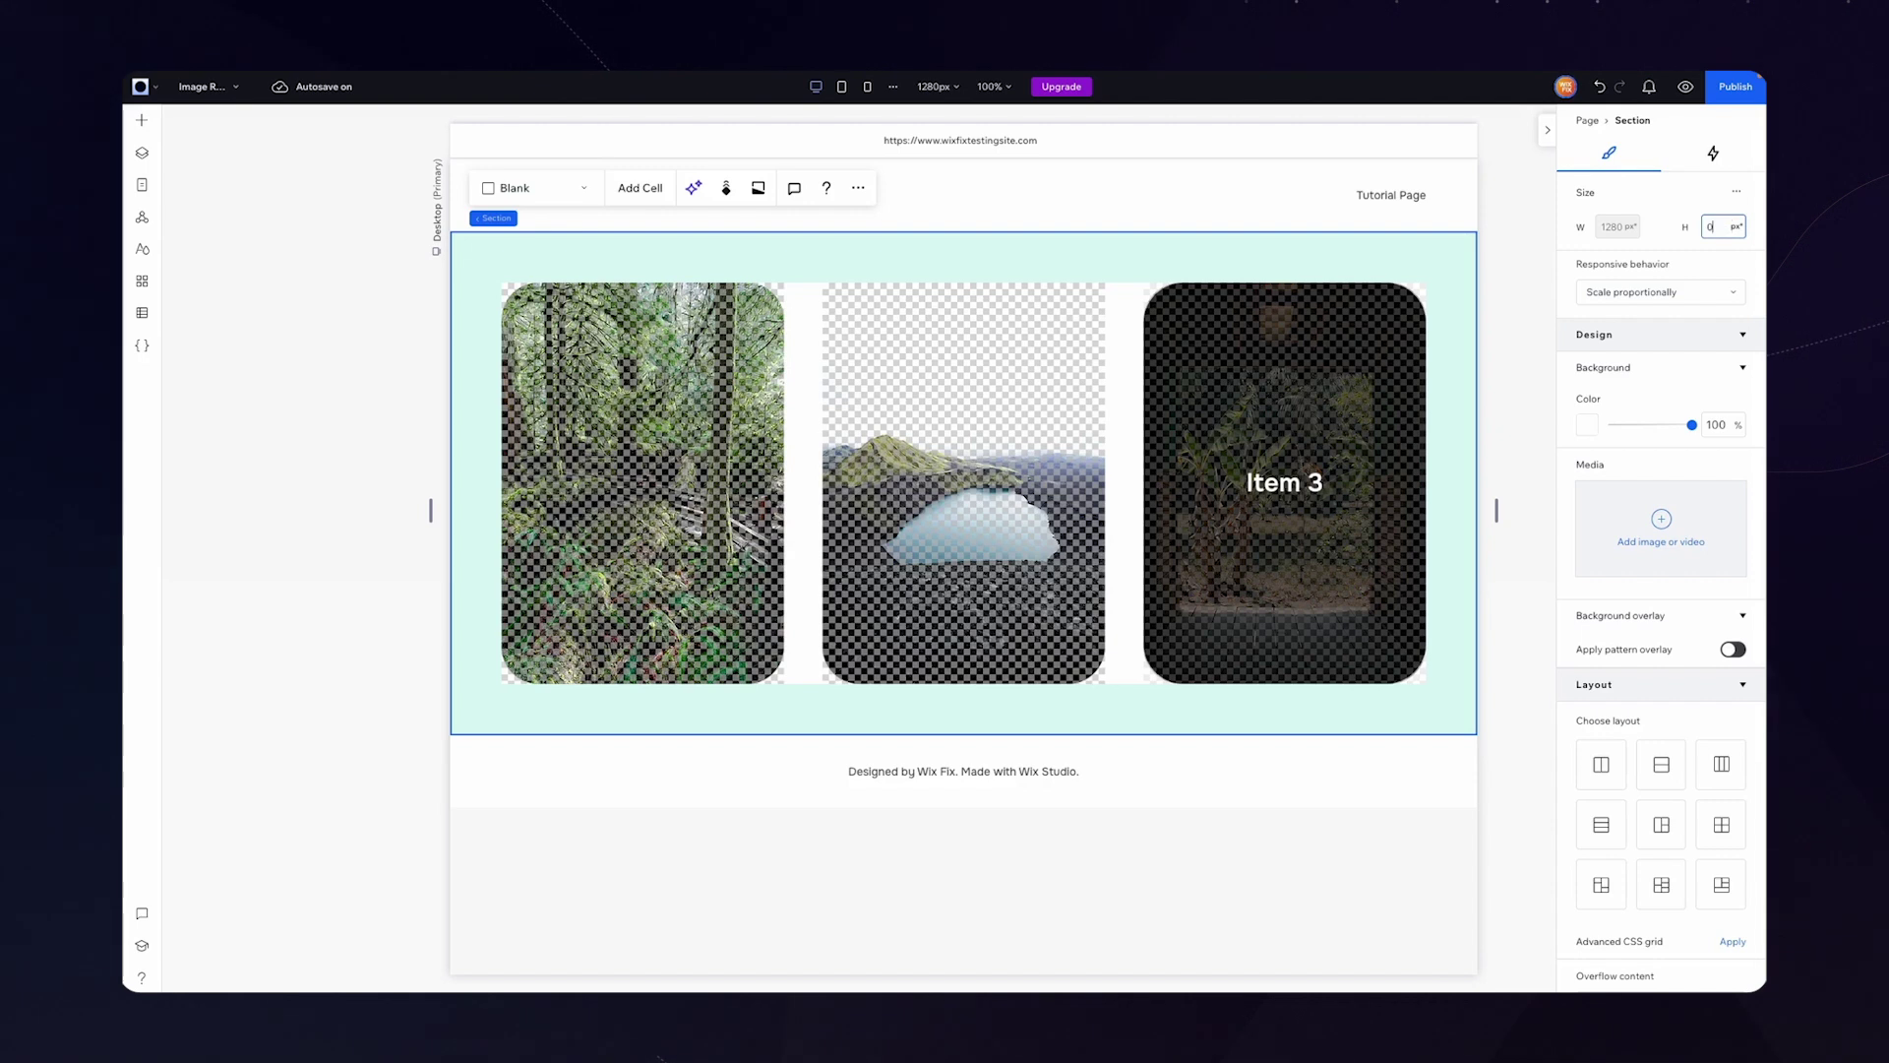
type("0")
key("Return")
Step: Set the repeater card item height to 0 so the cards shrink to fit their content
left_click(1126, 445)
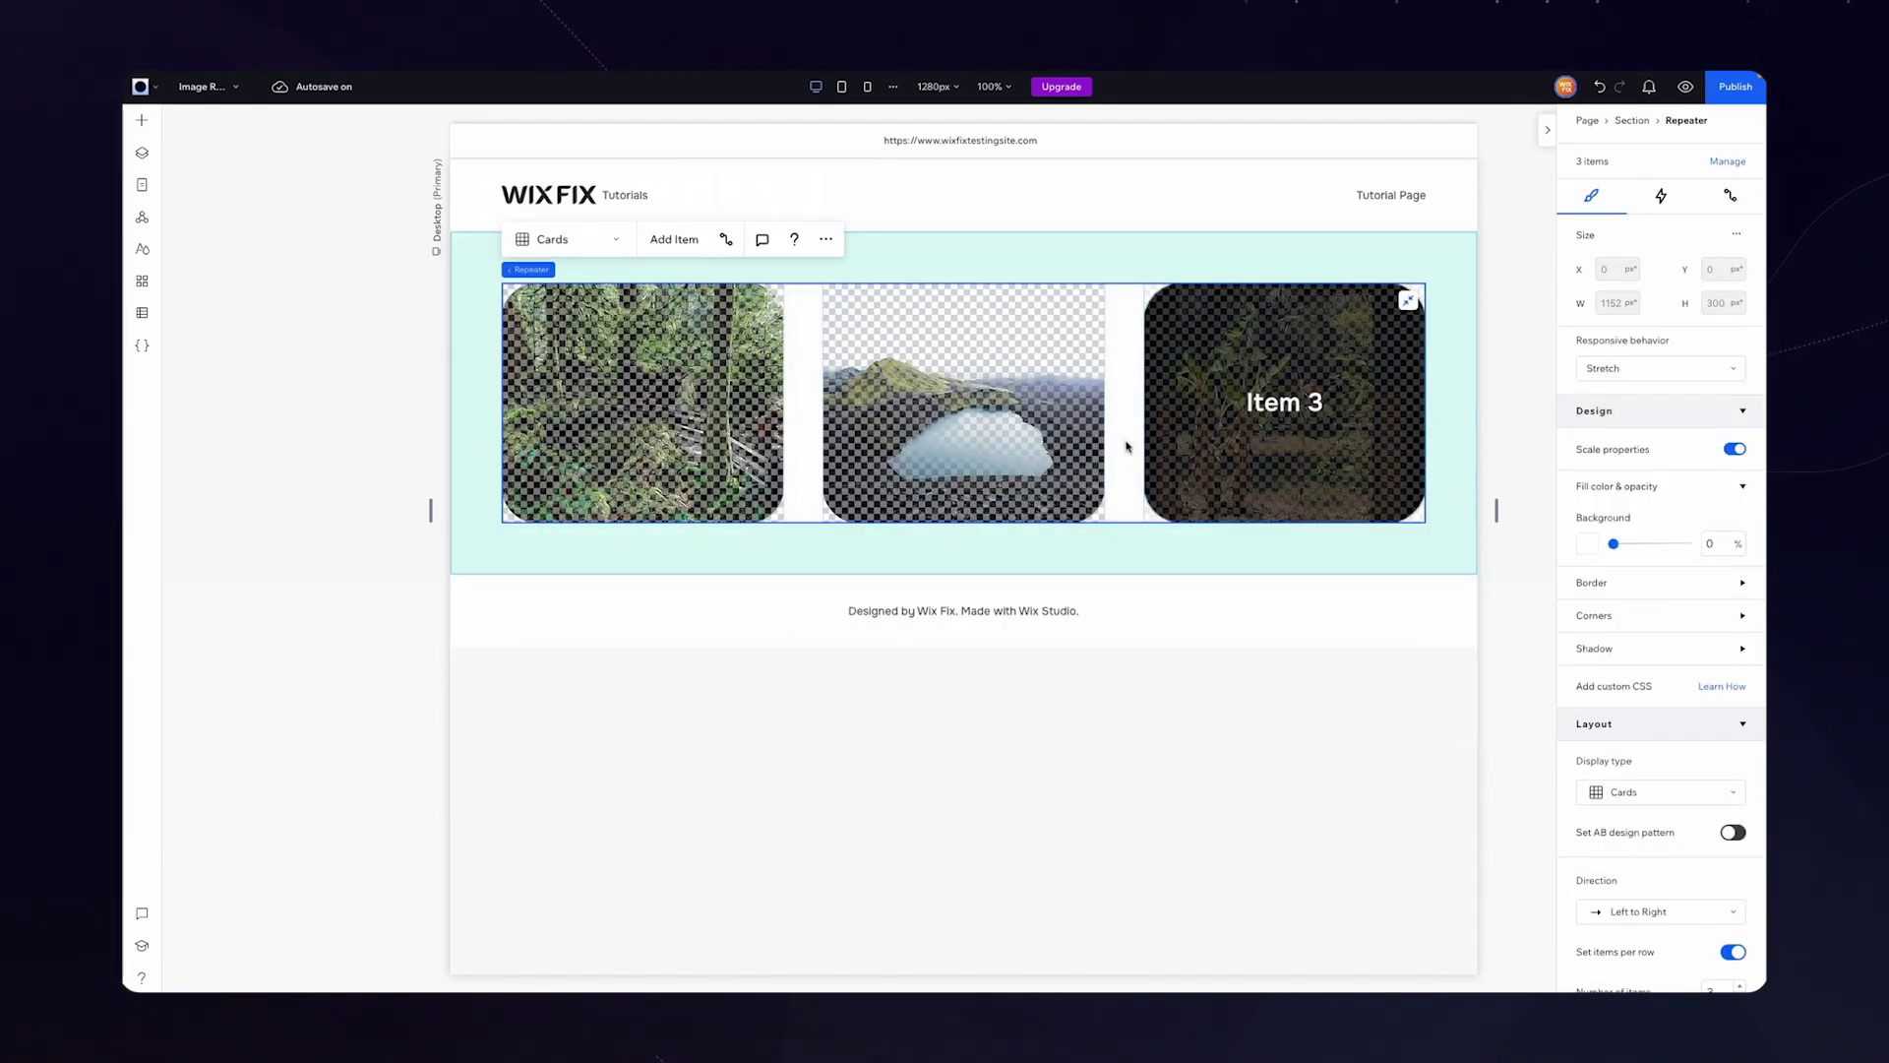
left_click(664, 238)
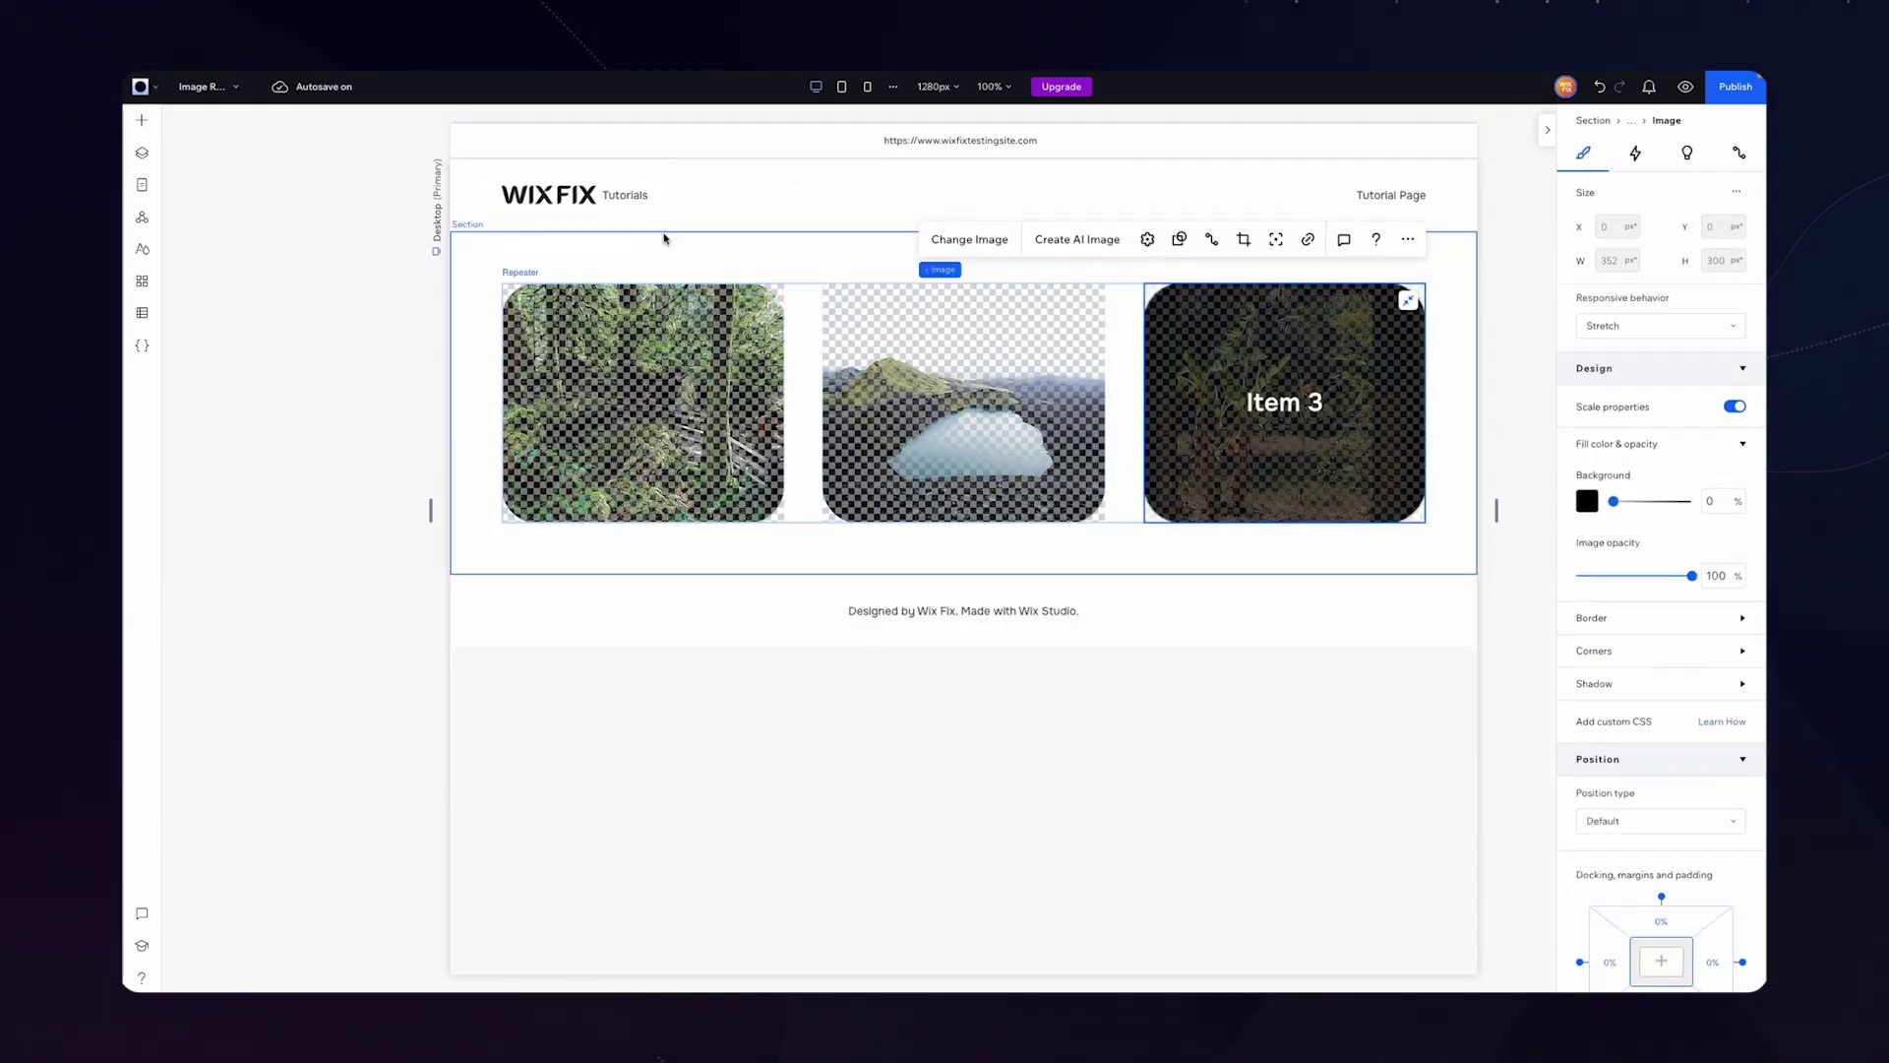
key("Escape")
left_click(1721, 269)
type("0")
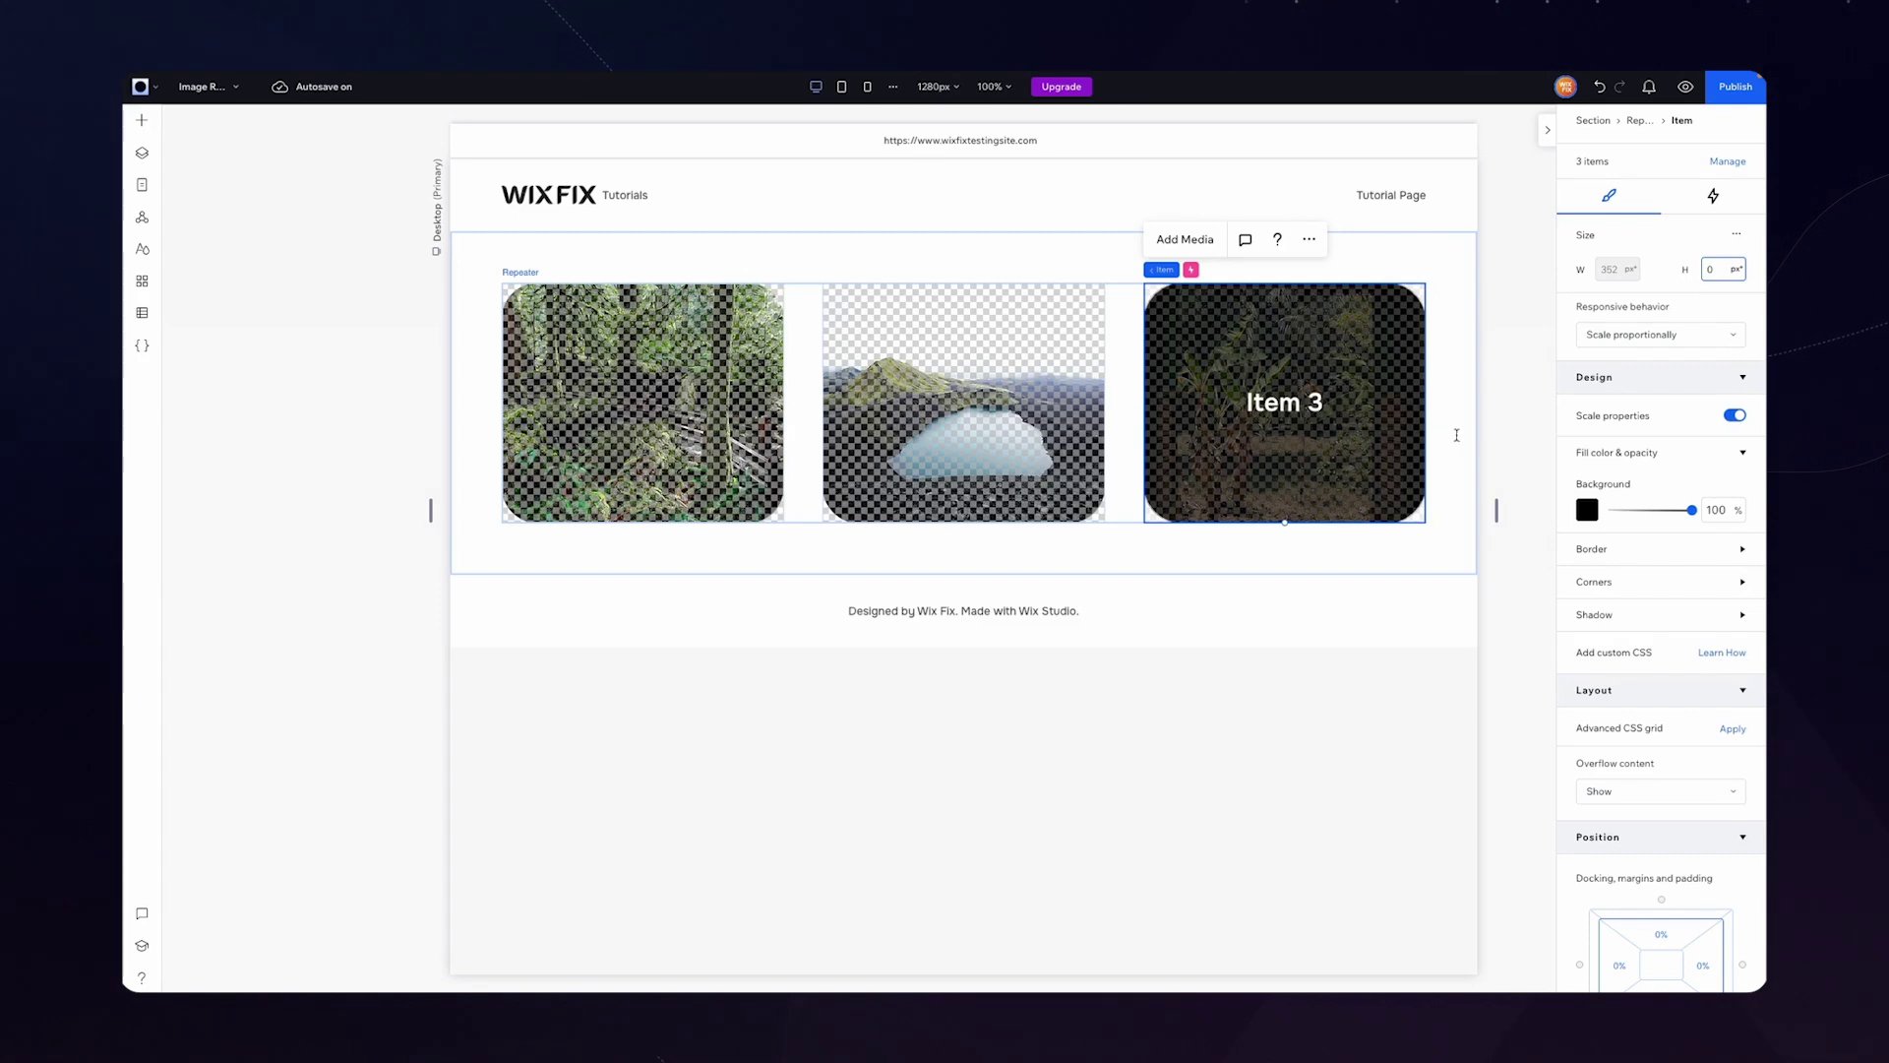
key("Return")
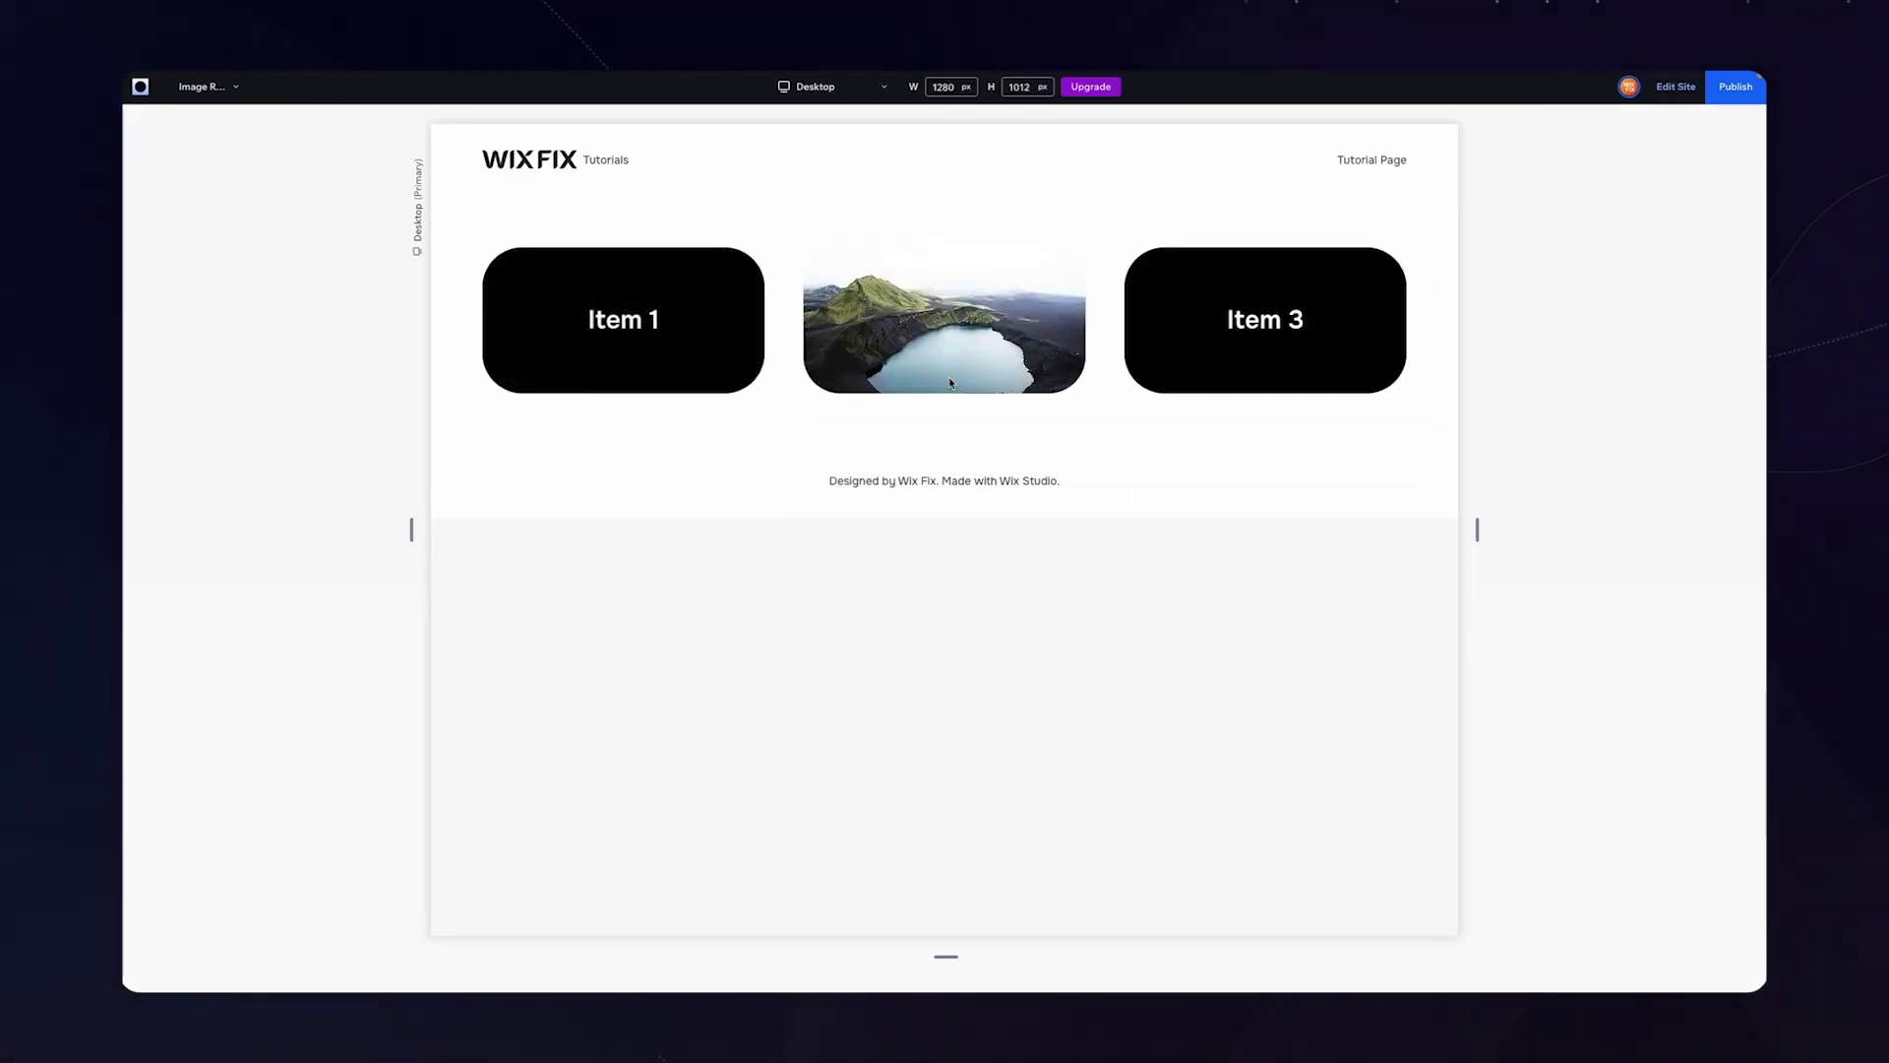